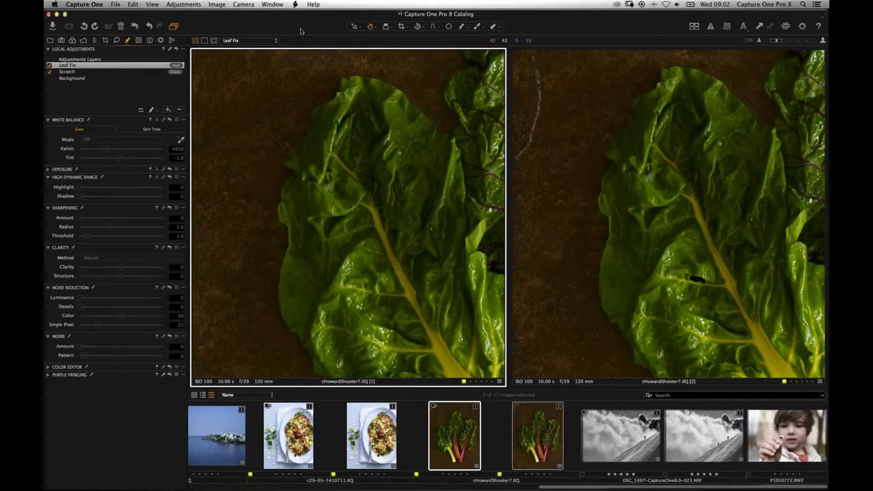
Switch to System Preferences, turn on the Mouse Locator pointer highlight, and quit the preferences.
mouse_move(437, 479)
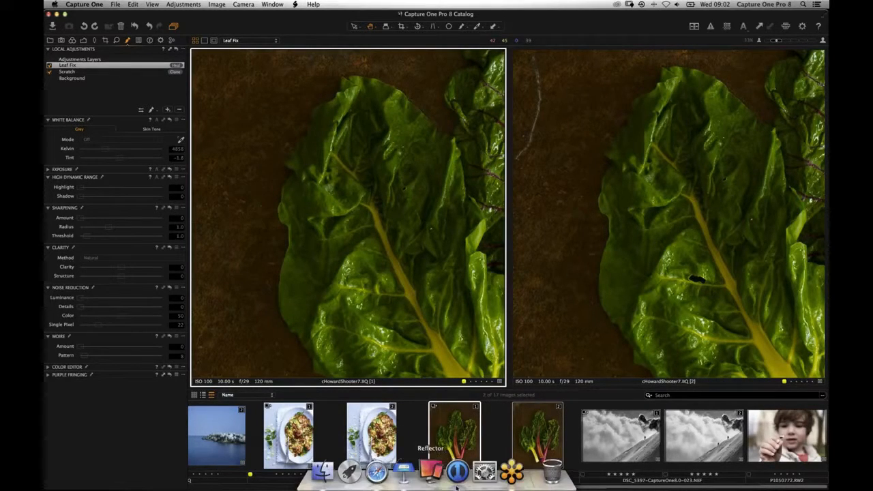
click(485, 471)
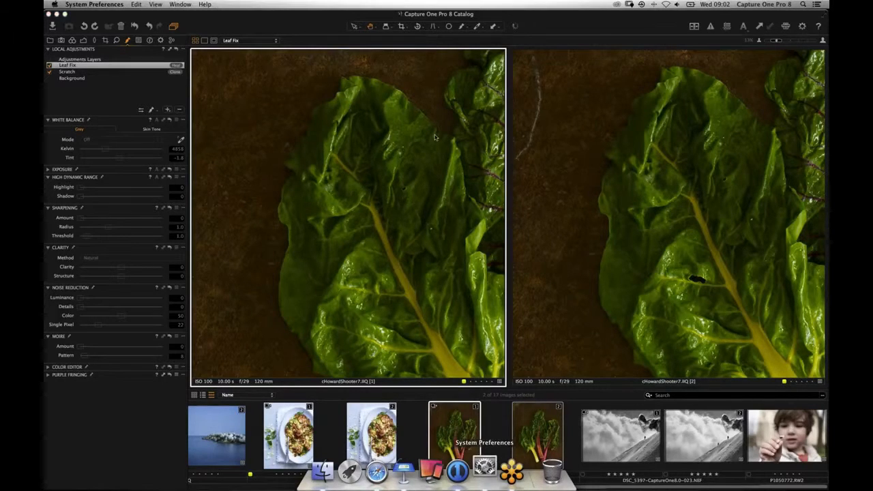
click(353, 298)
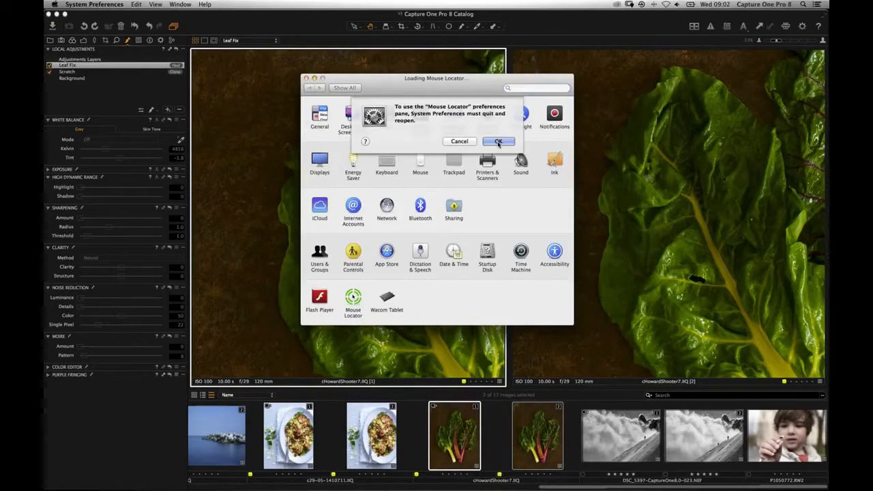
key(Return)
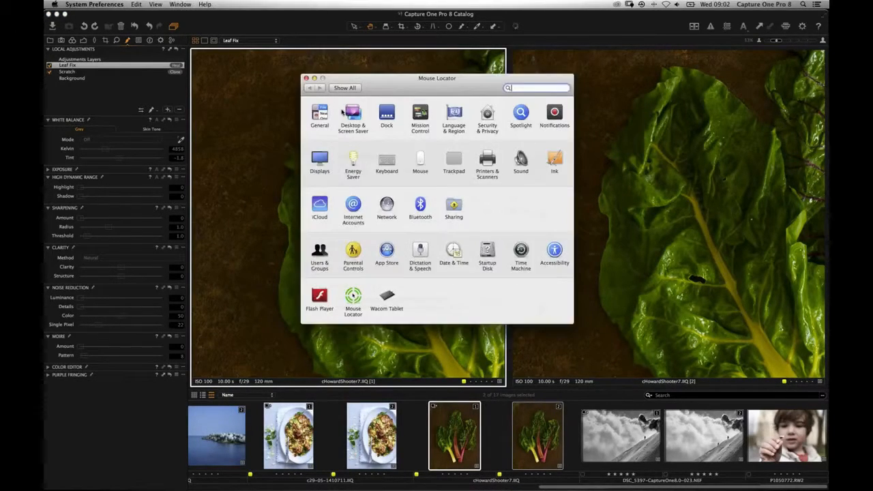
click(334, 106)
key(super+q)
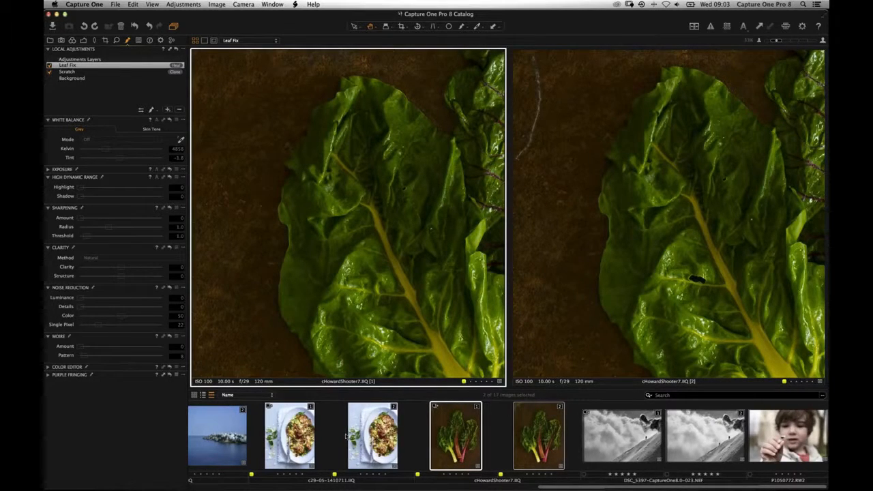
Add a new local adjustment layer to the first variant of _JWA3081.CR2, keeping the default layer name.
scroll(347, 436, left, 15)
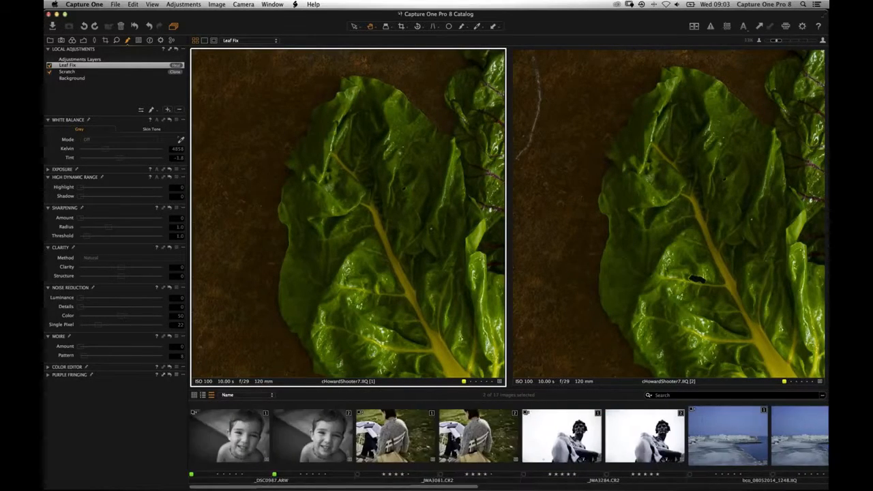
click(395, 435)
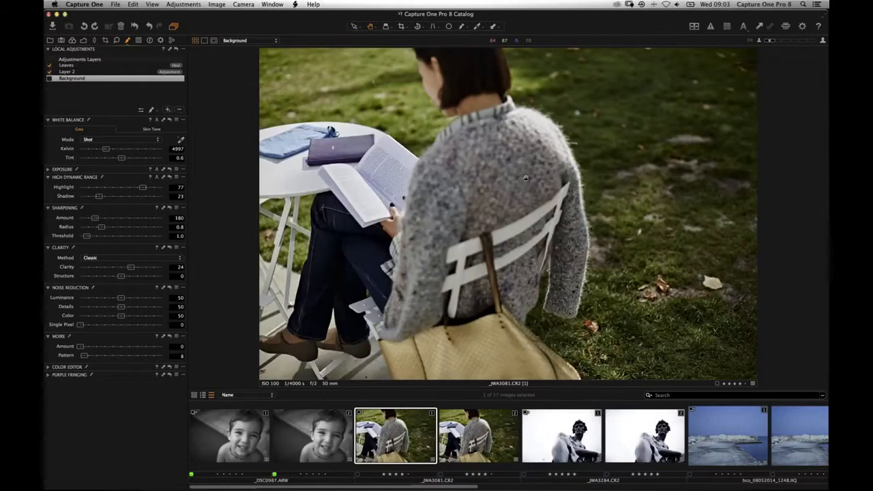
click(167, 109)
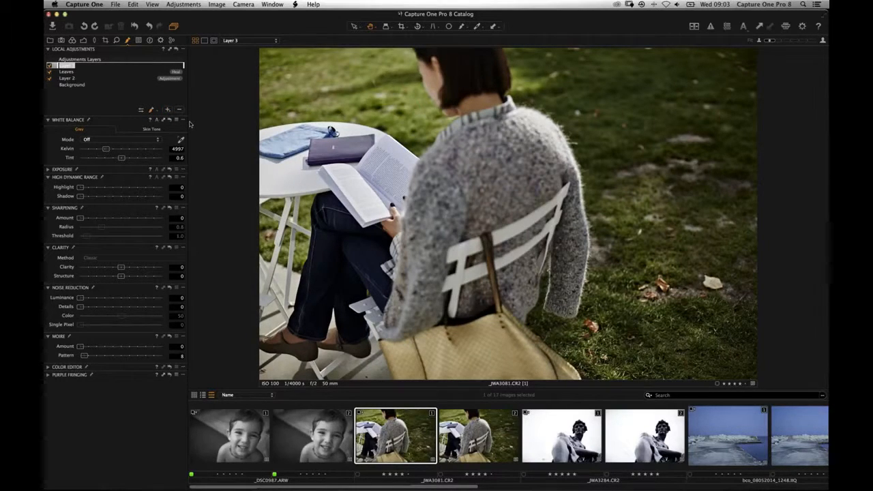
key(Return)
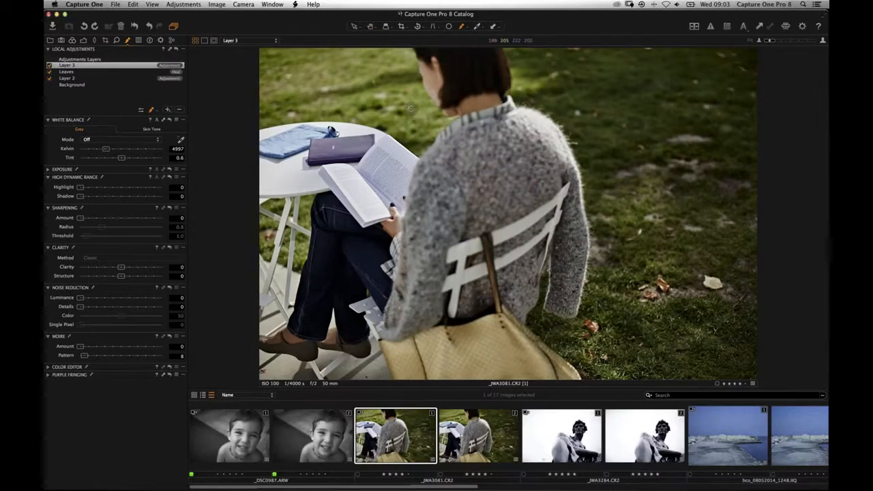
Brush an exposure boost of 1.09 onto the grass above the table and delete the new adjustment layer.
right_click(396, 106)
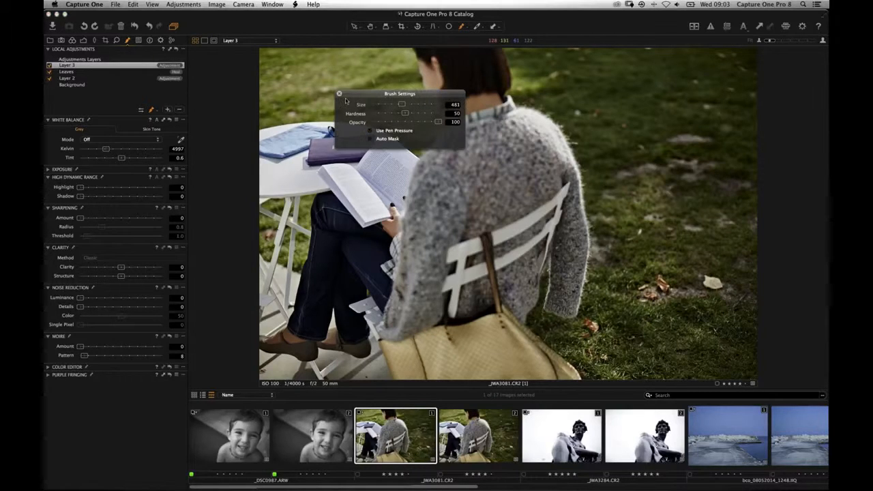
mouse_move(358, 82)
mouse_down()
mouse_move(430, 79)
mouse_move(341, 62)
mouse_move(436, 66)
mouse_up()
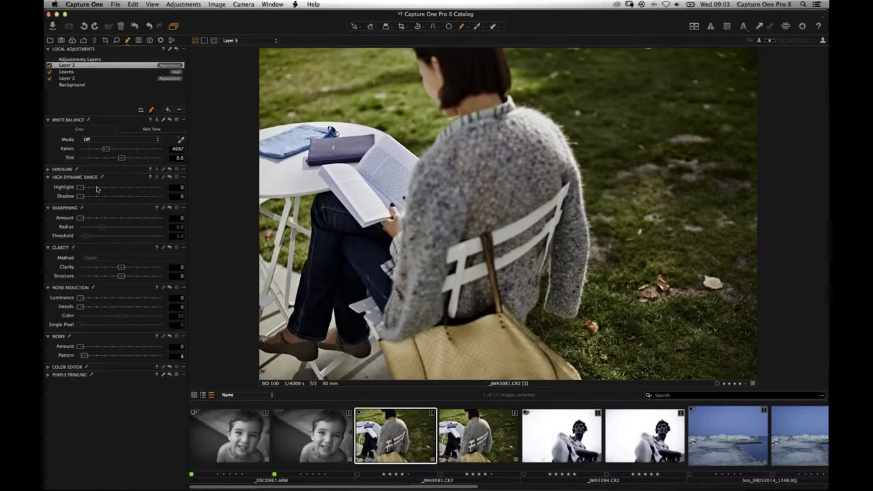
click(102, 168)
mouse_move(121, 179)
mouse_down()
mouse_move(102, 181)
mouse_move(131, 179)
mouse_up()
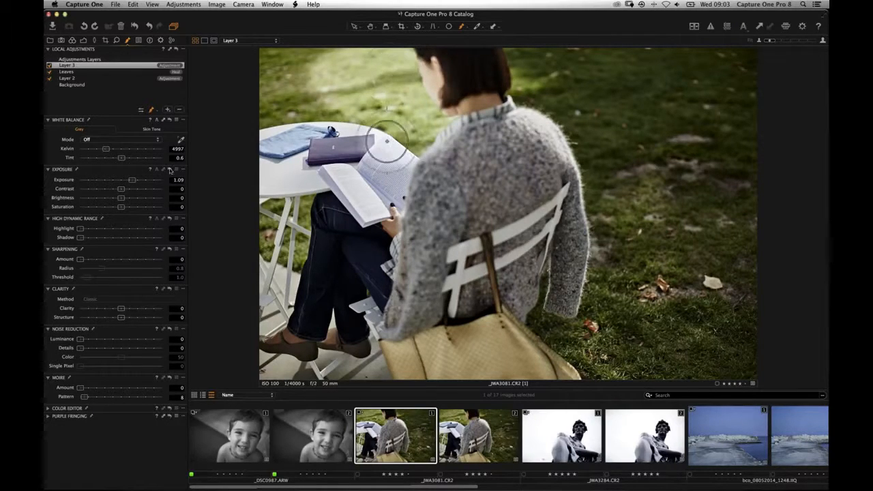
click(179, 109)
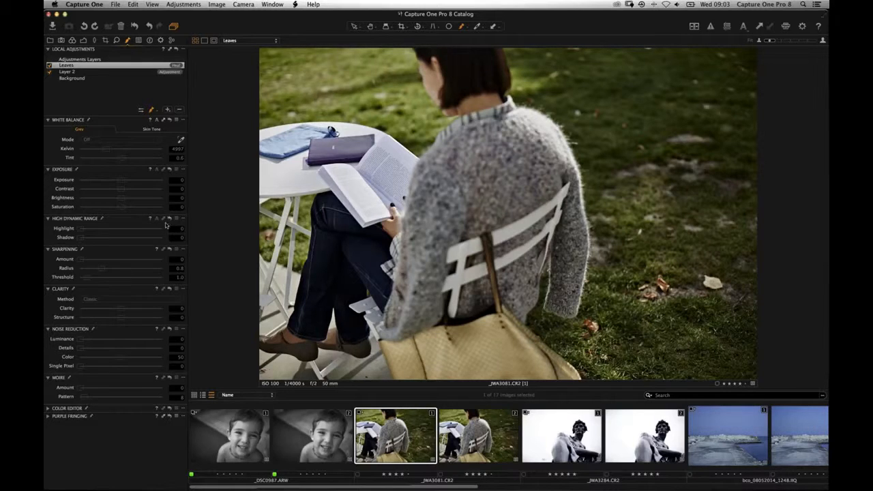
Compare the second and first variants of bco_08052014_1248.IIQ to examine the retouching in the sea.
scroll(412, 443, right, 5)
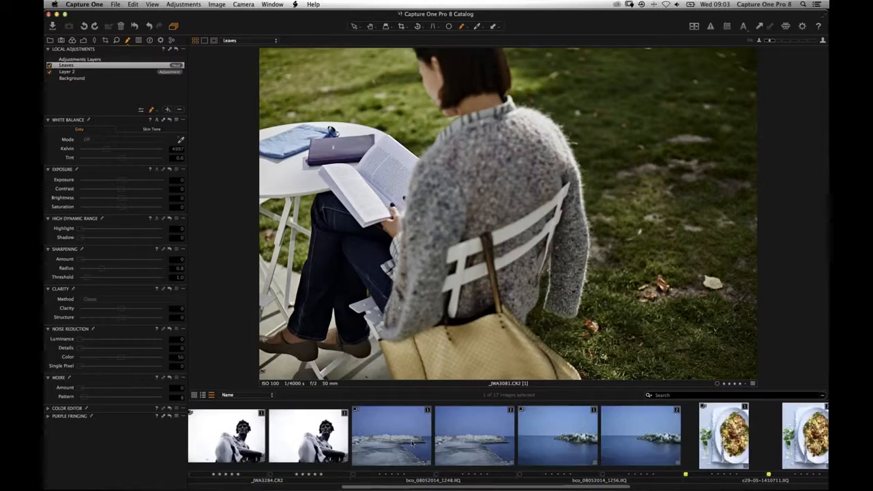
scroll(411, 444, right, 3)
scroll(413, 446, left, 2)
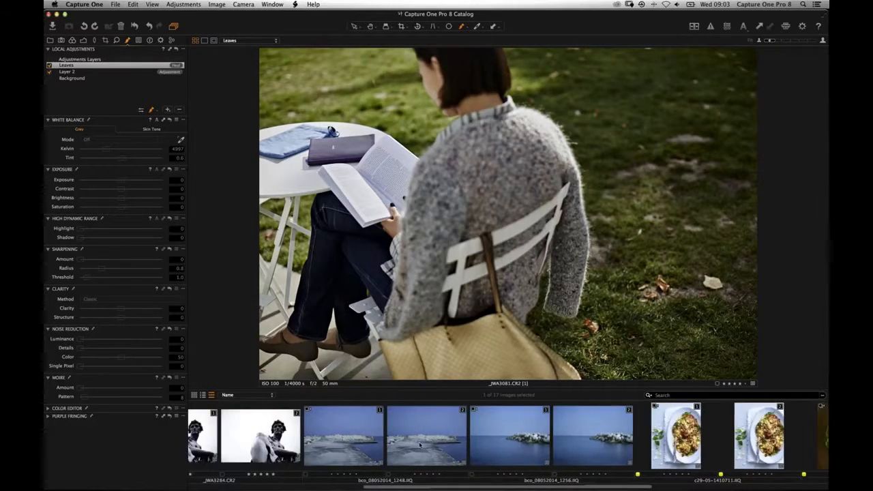
click(415, 449)
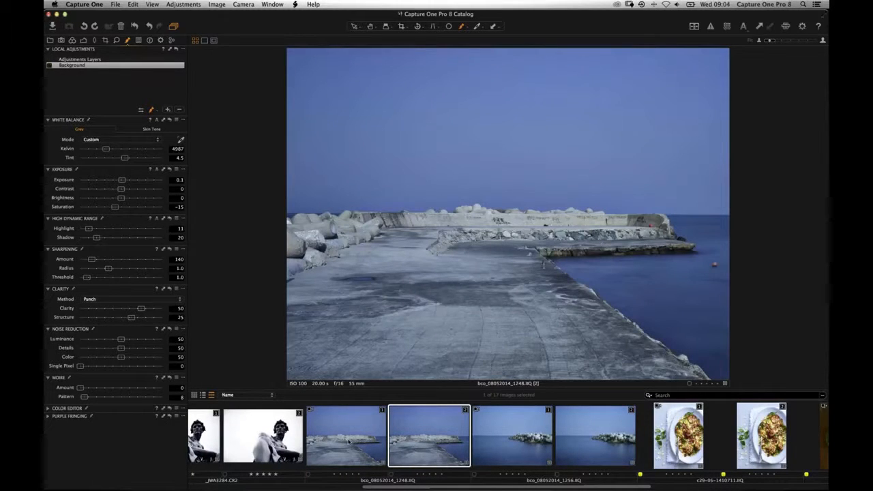
click(355, 443)
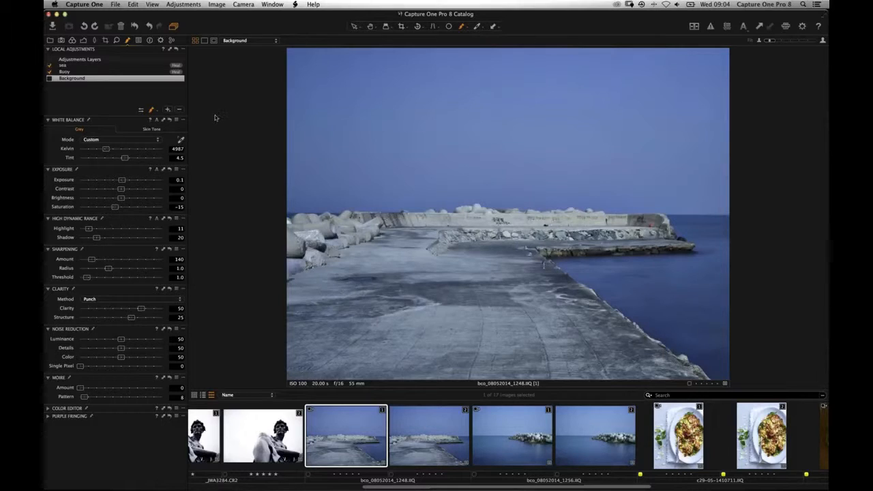
Toggle the Buoy and sea heal layers off and on to examine what each one repairs.
click(49, 71)
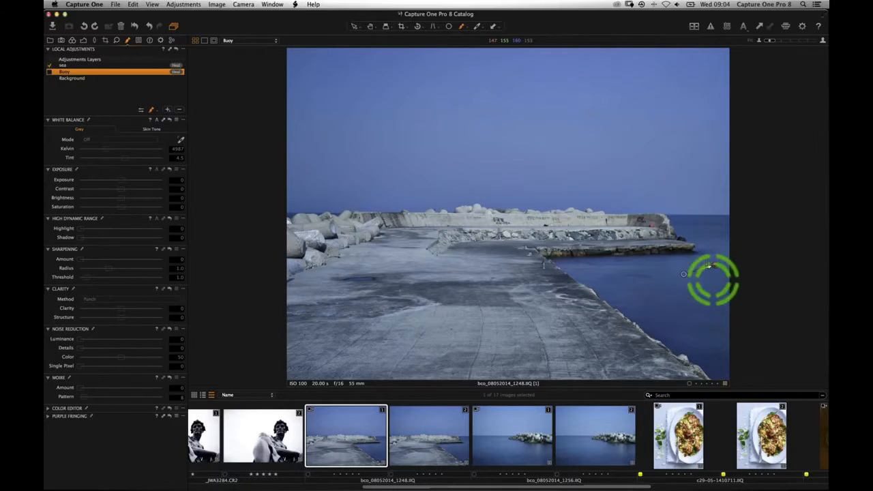
click(50, 73)
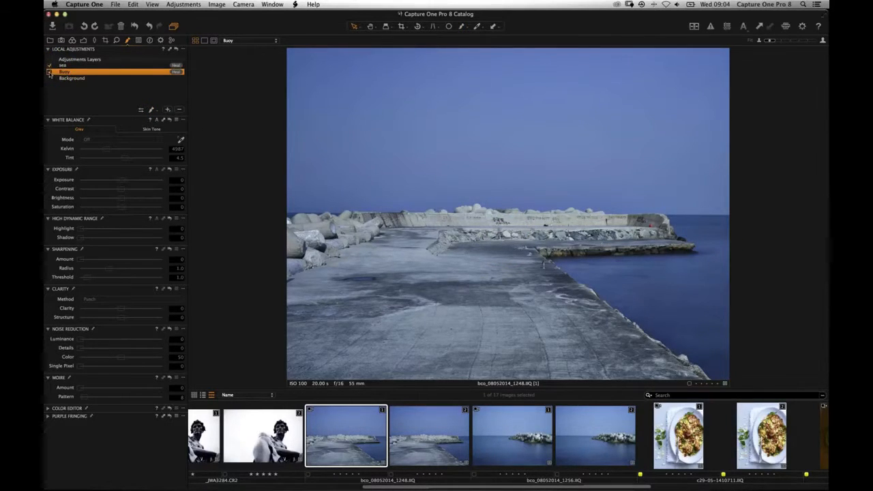
click(49, 66)
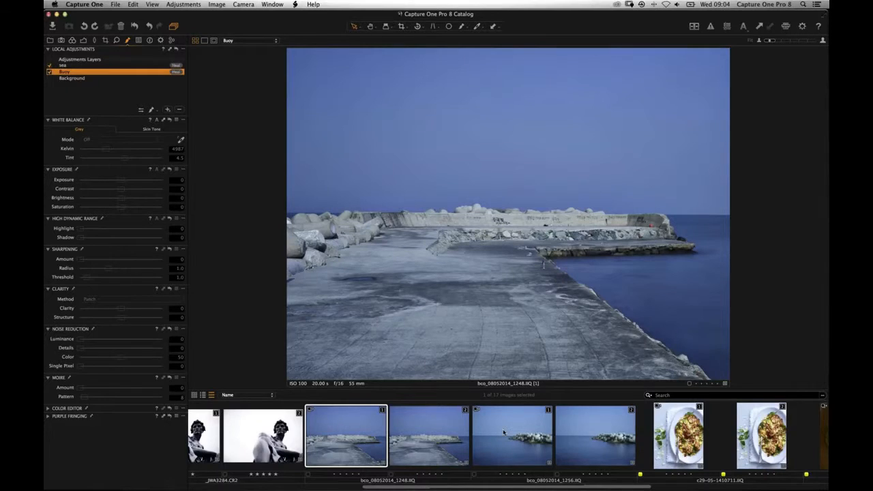
Compare the two chard photo variants up close, examining the background scratch and the hole in the leaf.
scroll(460, 445, right, 10)
click(460, 445)
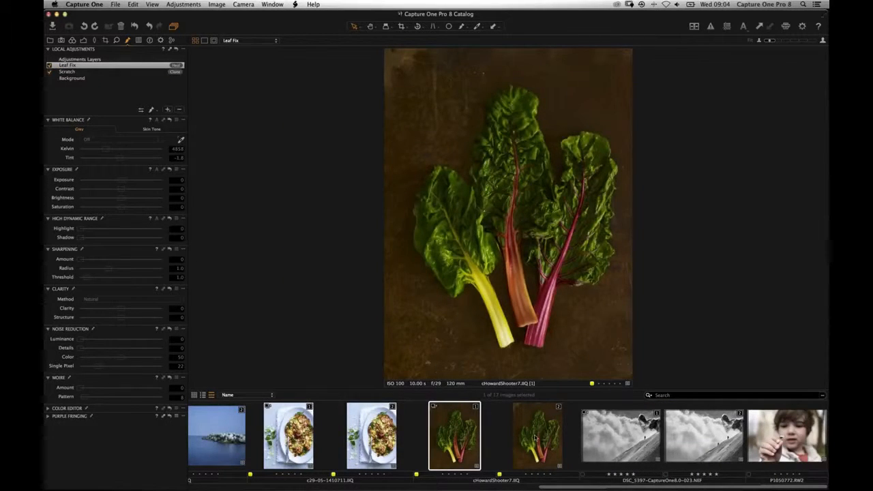
click(535, 437)
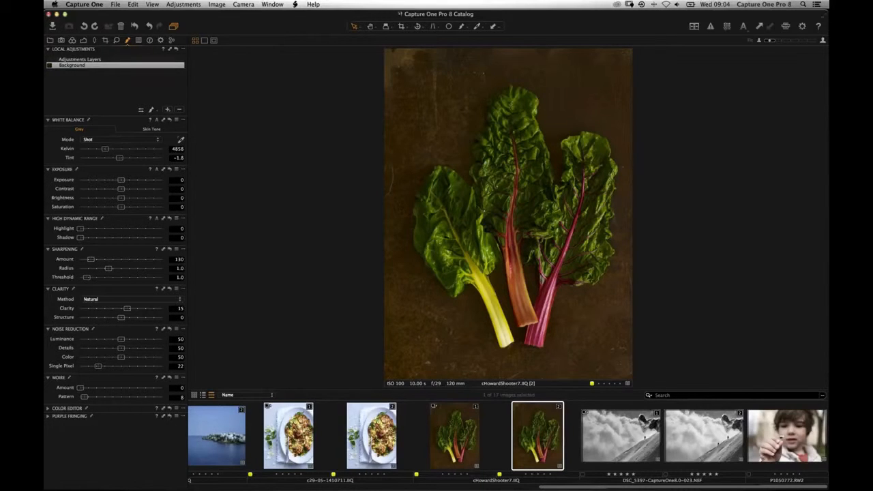
key(super+plus)
key(super+plus)
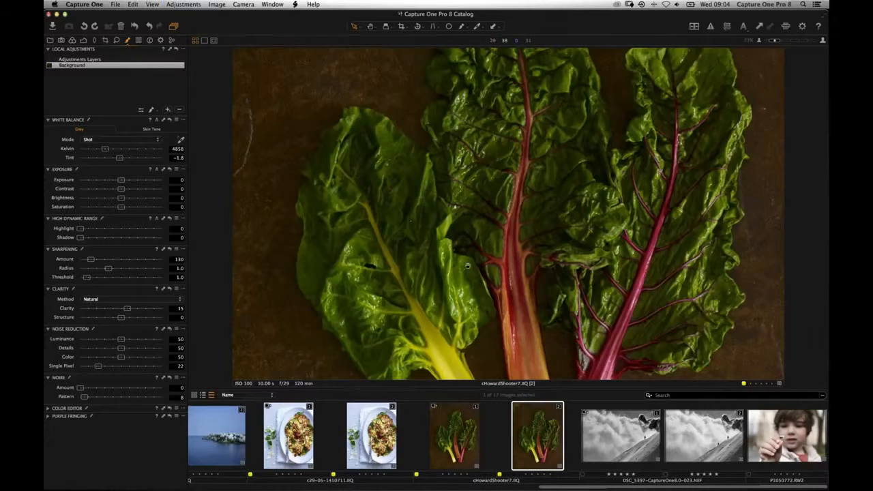
scroll(466, 265, up, 1)
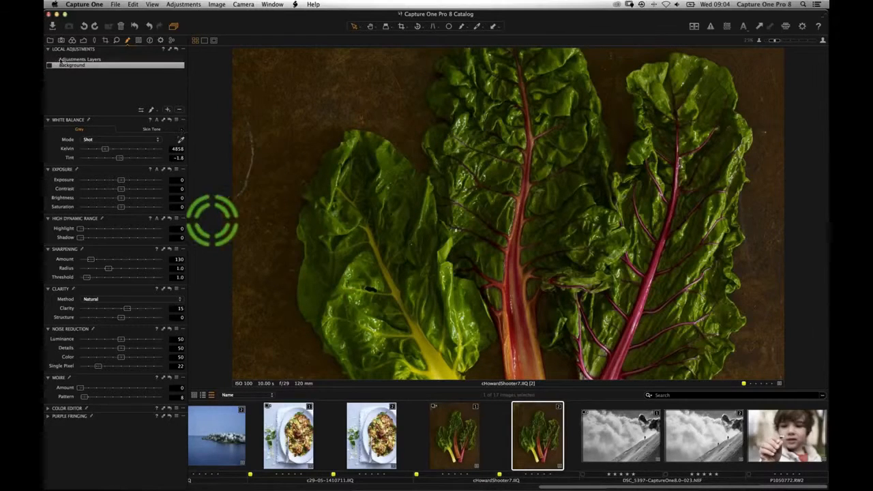
click(468, 439)
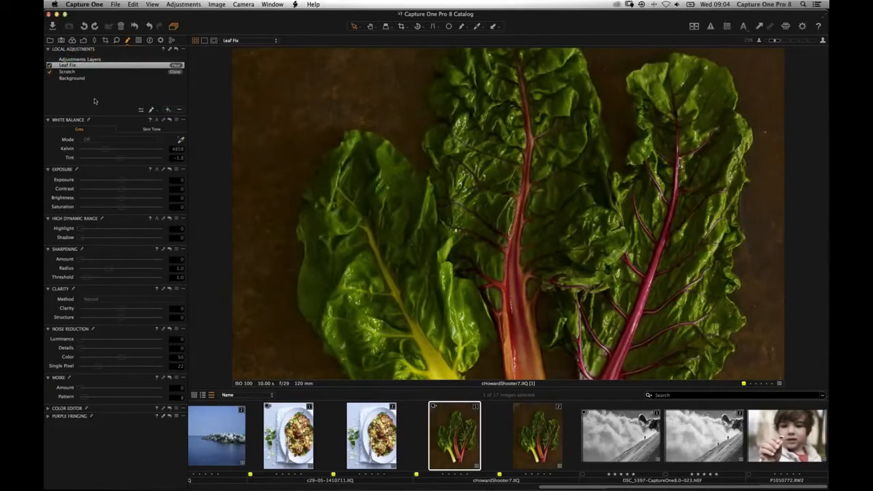
Toggle the Leaf Fix and Scratch layers off and on to examine their repairs, and return to the full image.
click(49, 65)
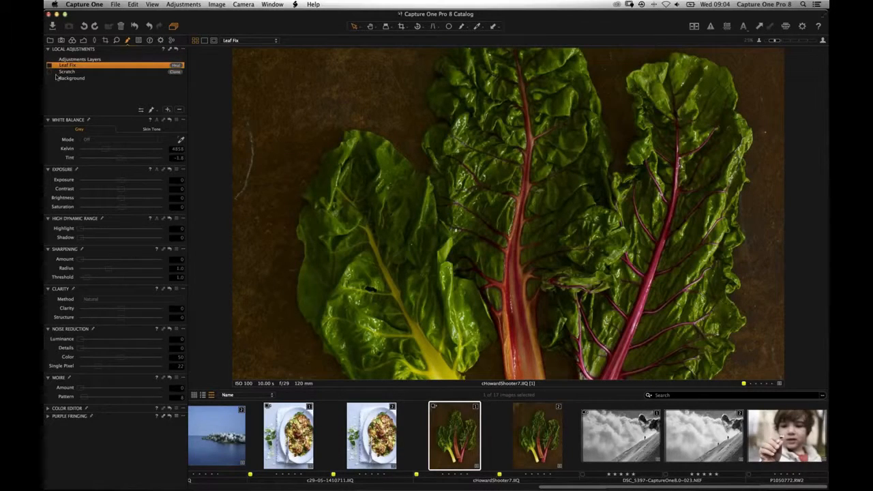
click(51, 72)
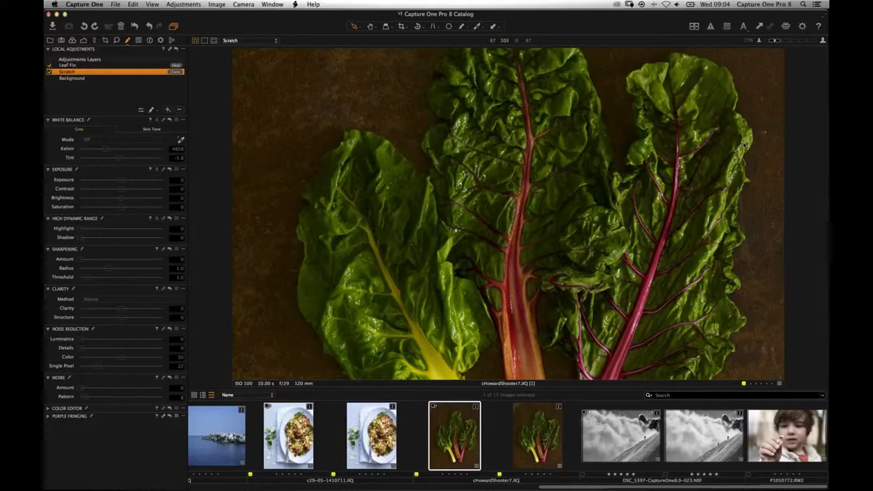
key(comma)
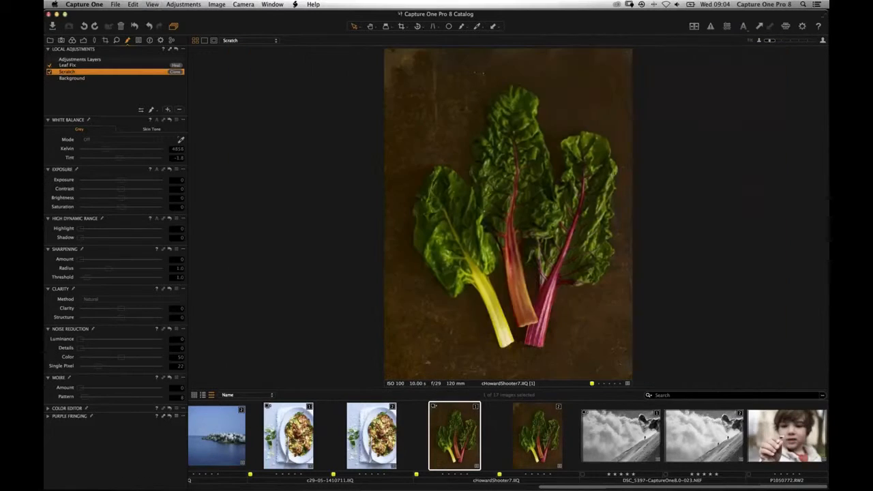
Open P1050772.RW2 and toggle its Petal heal layer to examine the repair on the flower.
click(787, 435)
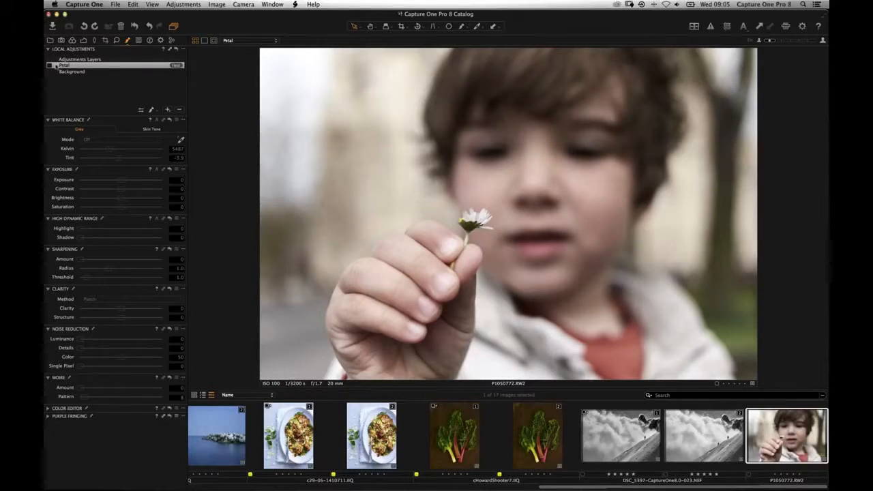
click(51, 67)
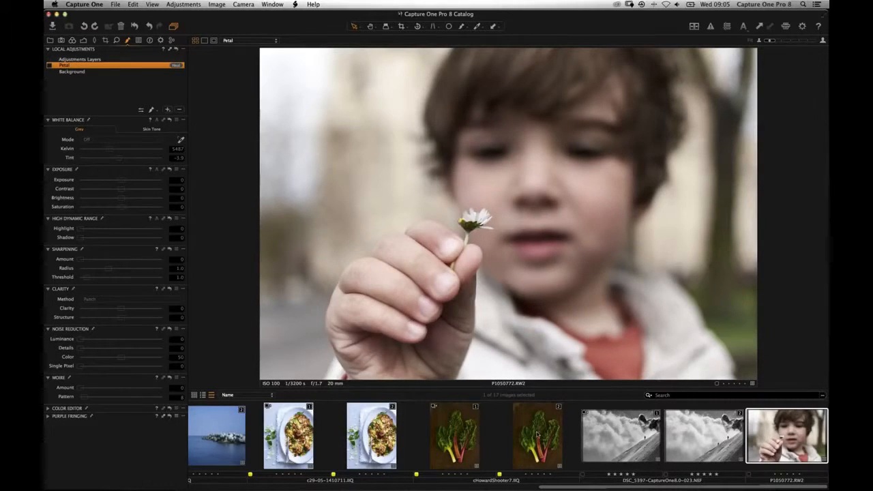
Compare the first and second variants of _DSC0987.ARW to examine the skin repair on the boy's face.
scroll(585, 431, left, 10)
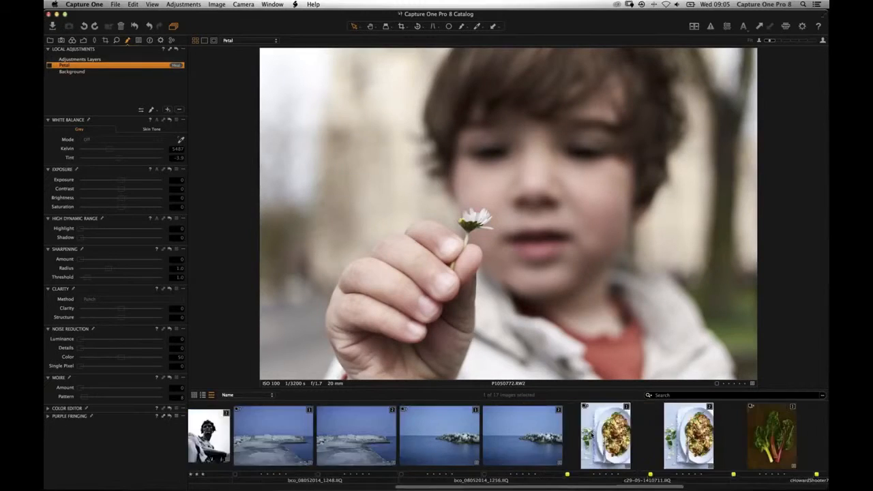
scroll(490, 438, left, 2)
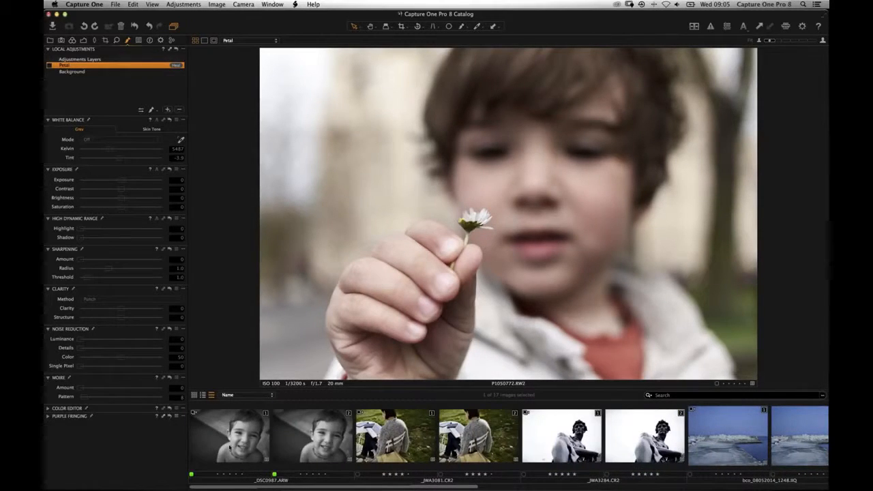
click(195, 457)
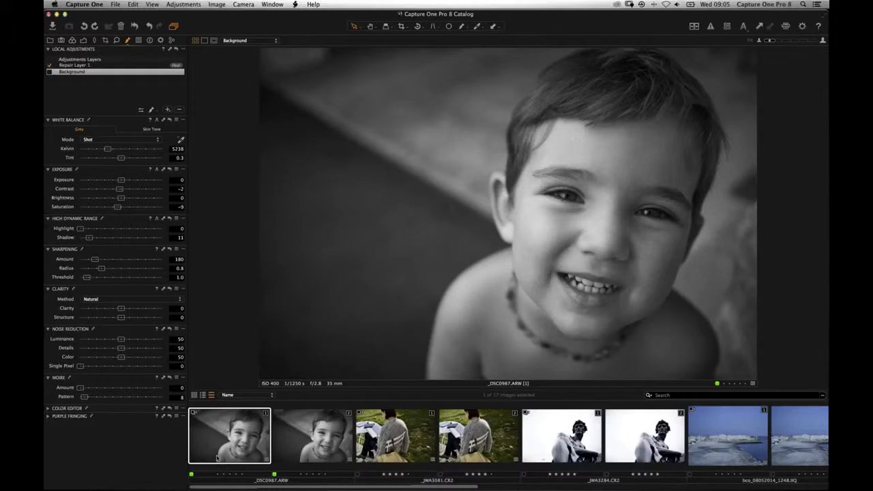
click(318, 444)
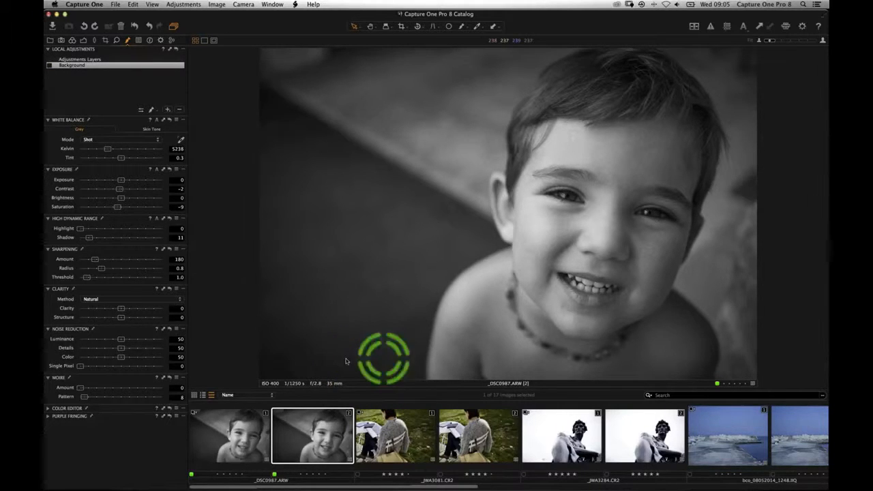
key(Left)
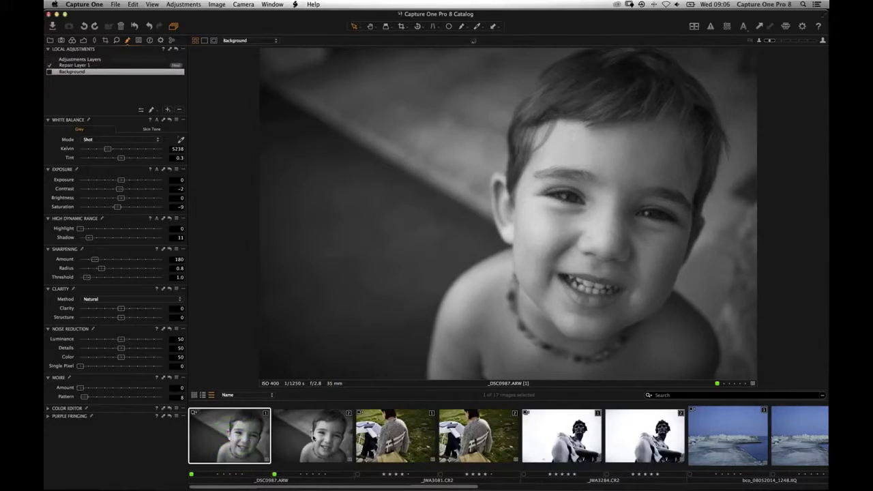
Compare the two _DSC0987.ARW variants, then inspect the second one up close, examining the boy's face and the spot in the dark background.
key(Right)
key(Left)
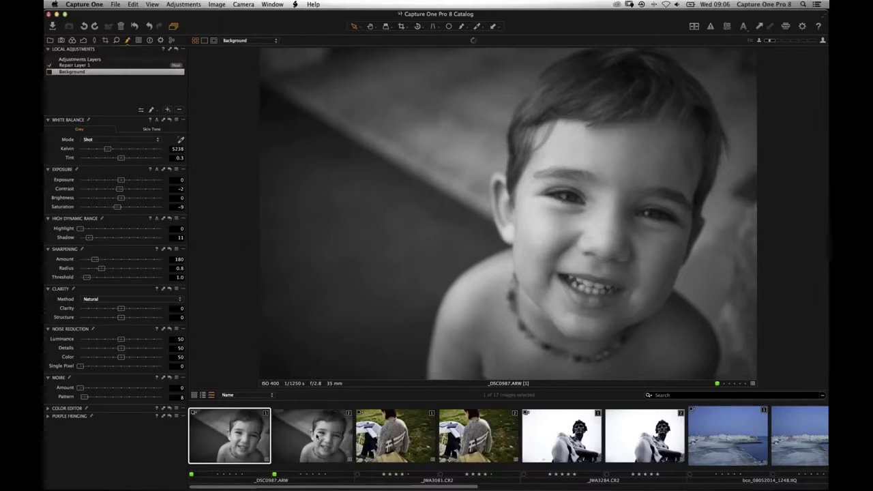
key(Right)
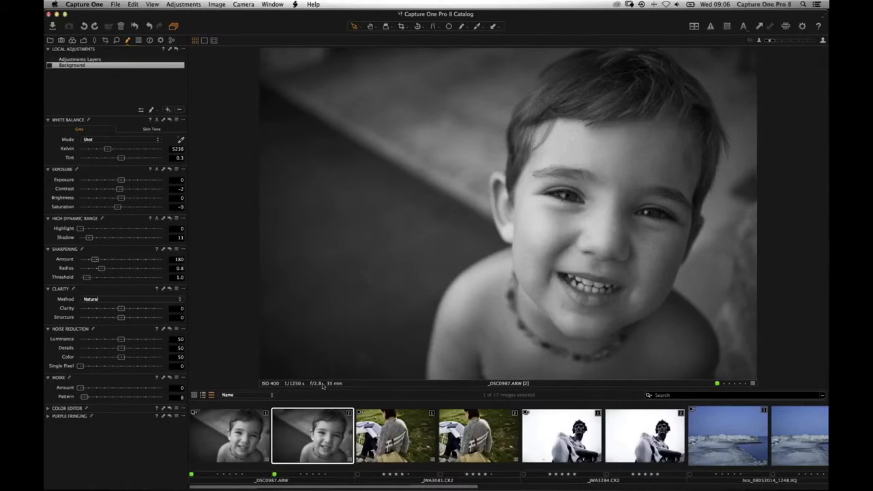
key(super+equal)
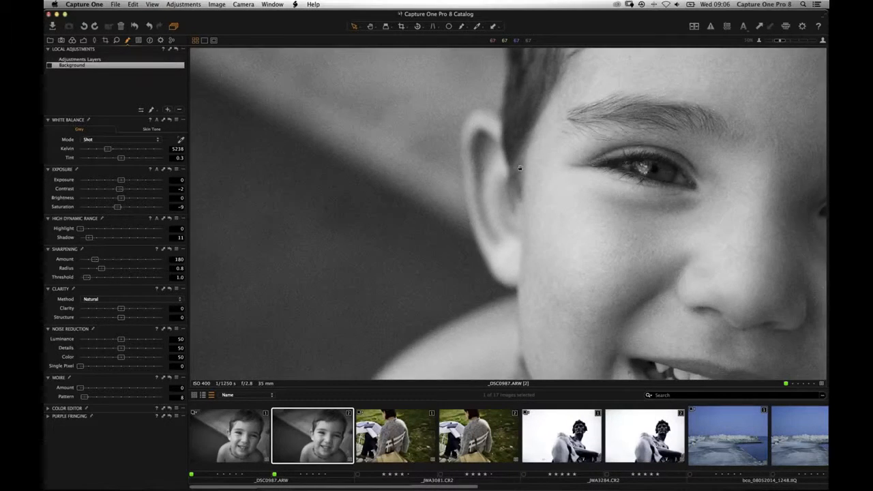
click(463, 239)
scroll(723, 152, right, 5)
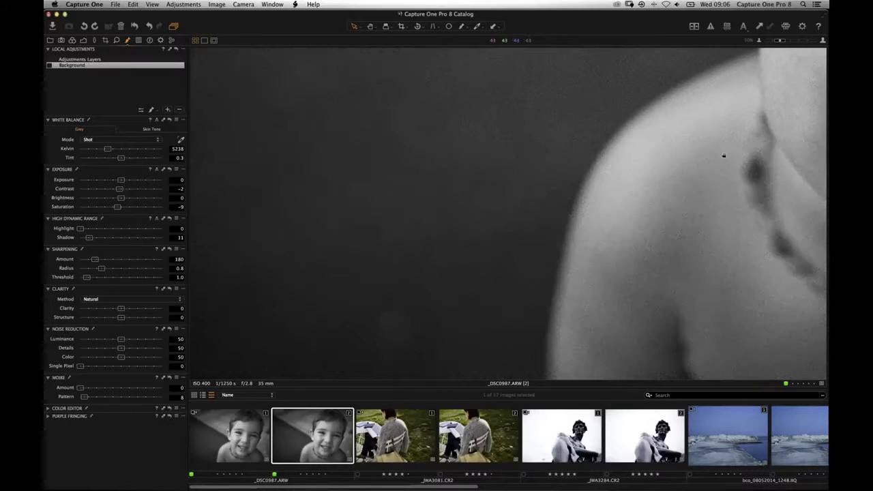
click(679, 177)
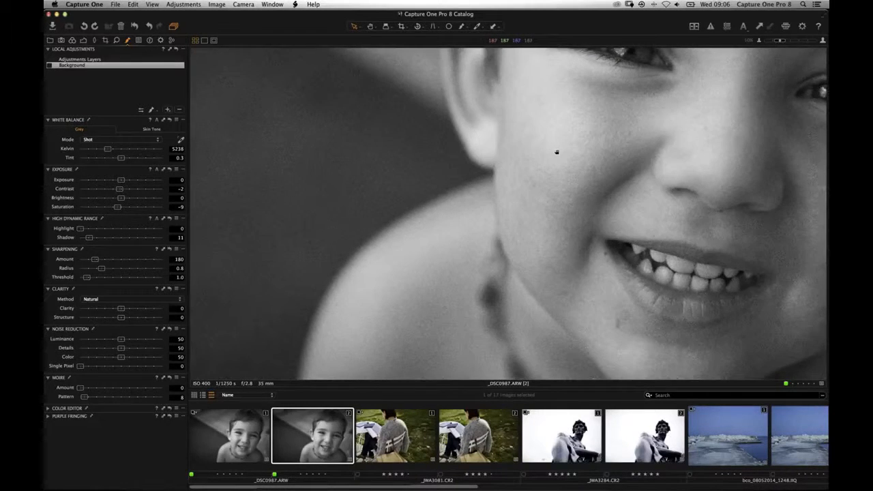
click(539, 205)
scroll(534, 219, left, 2)
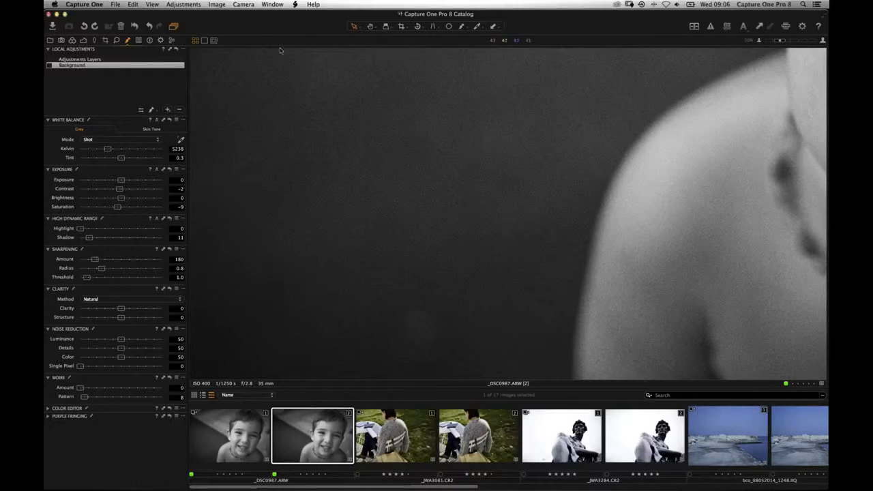
Add a new heal layer named Spot to the second variant of the boy's portrait.
click(127, 40)
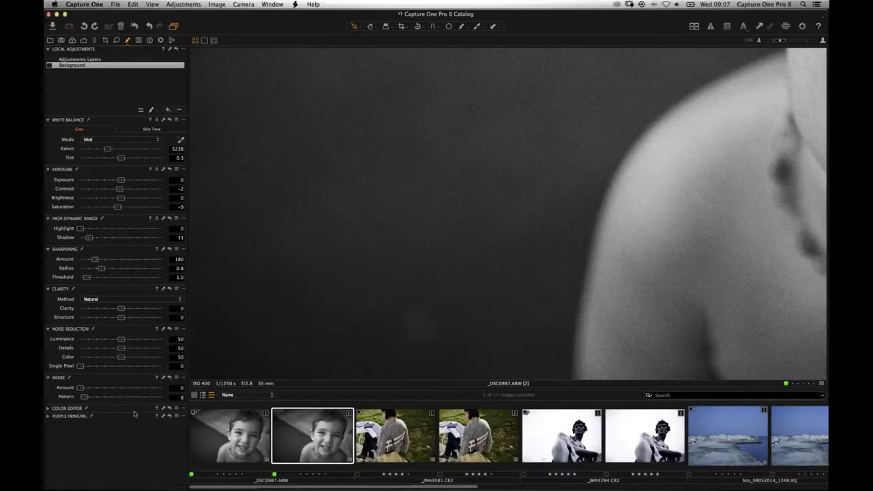
click(112, 89)
mouse_move(111, 85)
mouse_down()
mouse_move(91, 88)
mouse_move(244, 135)
mouse_move(384, 283)
mouse_move(127, 91)
mouse_move(156, 108)
mouse_up()
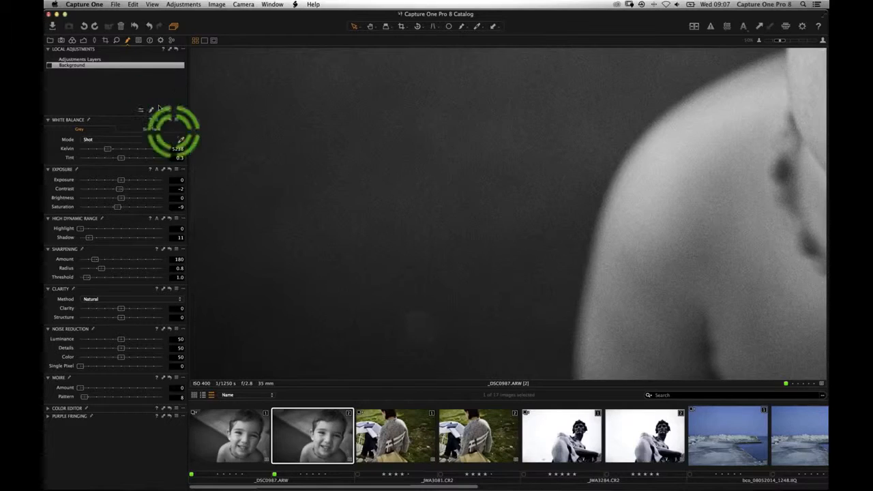
click(165, 110)
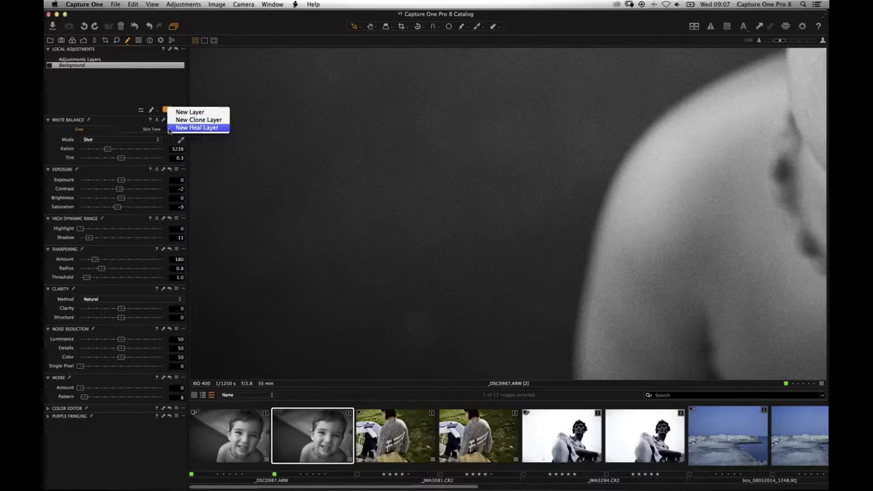
click(171, 133)
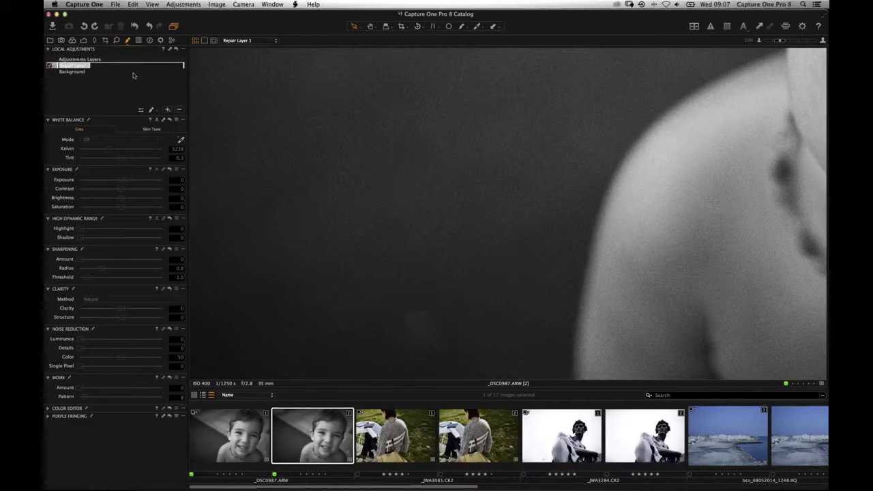
text(Spot)
key(Return)
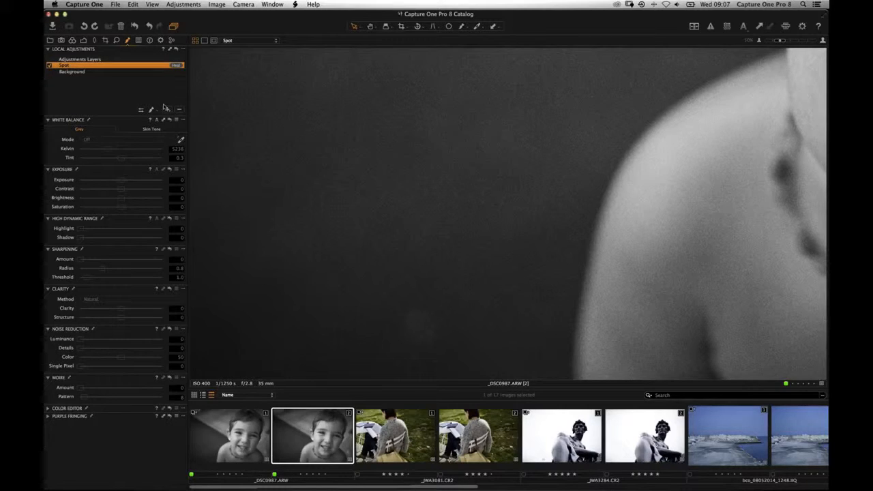
Activate the mask brush for the Spot layer with size 209, hardness 64 and opacity 100.
click(179, 64)
click(152, 111)
right_click(360, 223)
mouse_move(369, 222)
mouse_down()
mouse_move(388, 231)
mouse_move(350, 235)
mouse_move(390, 235)
mouse_up()
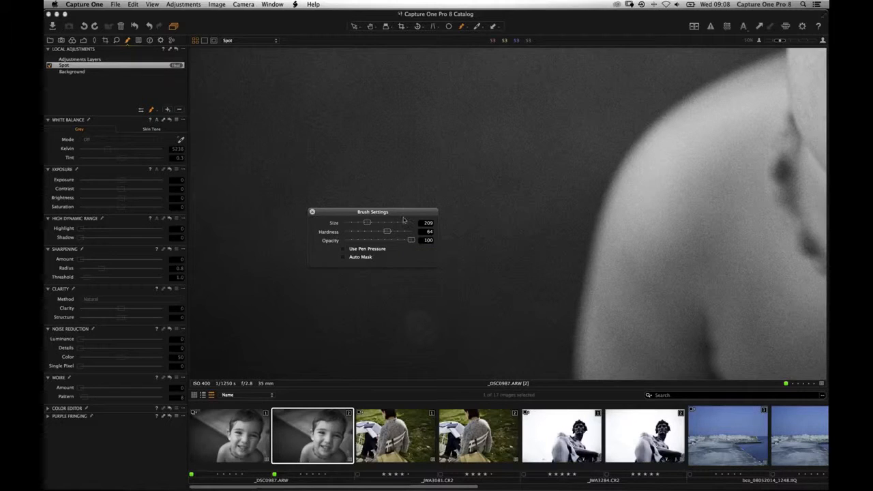
key(Escape)
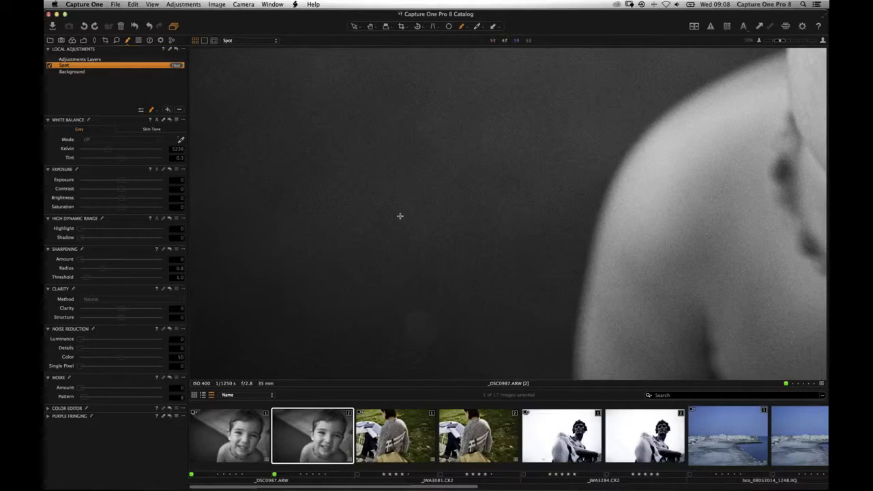
Heal the faint spot in the dark background beside the boy's shoulder, sampling clean background above it as the source.
click(399, 217)
alt+click(402, 226)
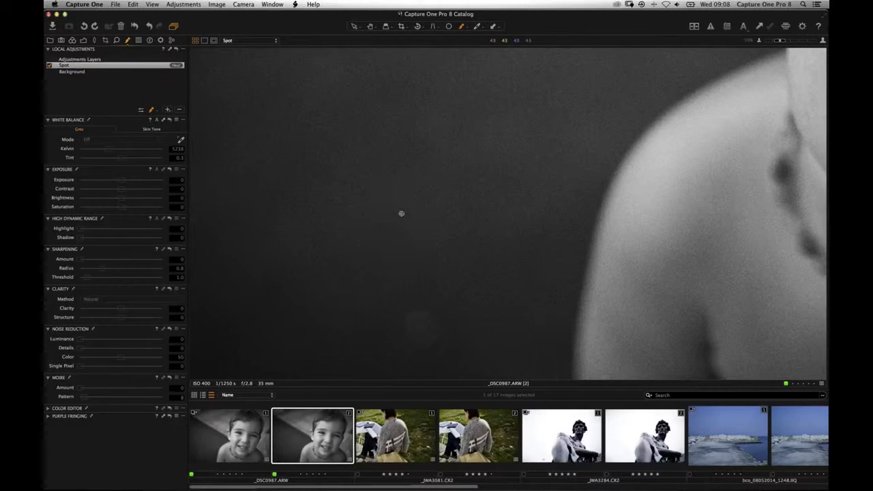
mouse_move(394, 215)
mouse_down()
mouse_move(403, 234)
mouse_move(408, 210)
mouse_move(400, 223)
mouse_up()
click(420, 325)
drag(401, 219, 404, 221)
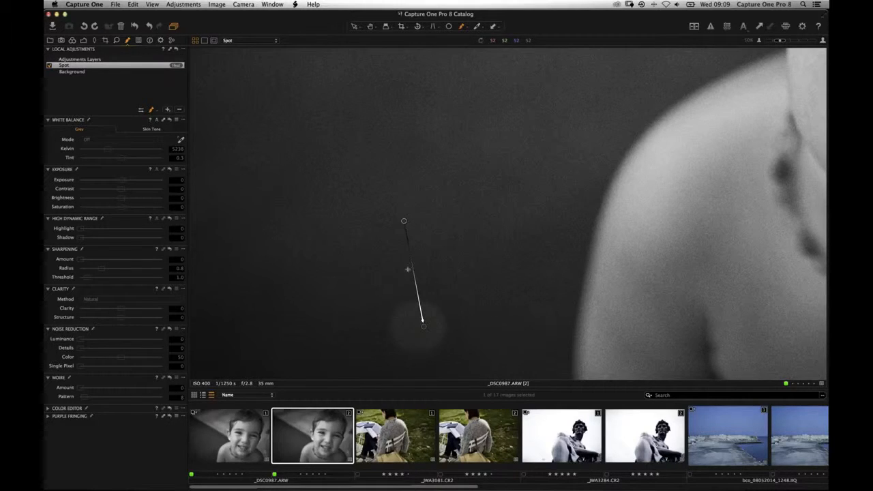
mouse_move(424, 328)
mouse_down()
mouse_move(407, 327)
mouse_move(478, 290)
mouse_move(423, 329)
mouse_up()
drag(423, 330, 424, 327)
key(super+e)
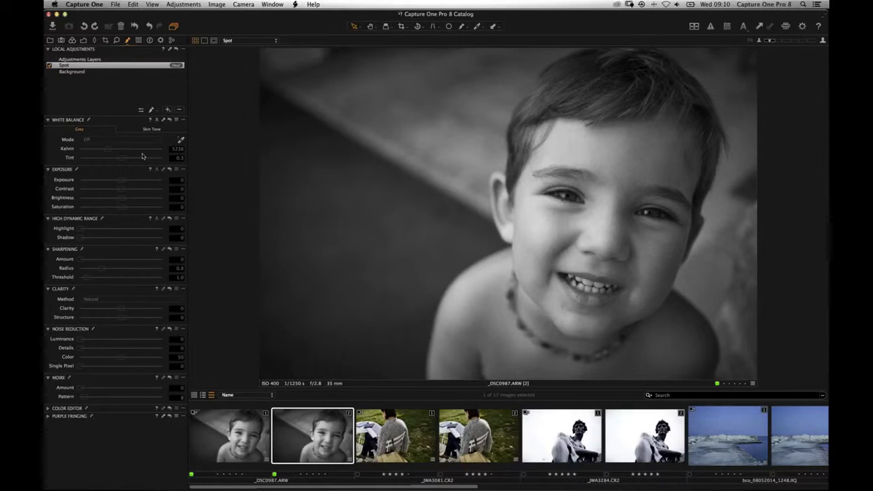
Open the Spot layer's options to examine the Adjustment, Clone and Heal layer types, and close them unchanged.
click(153, 110)
click(180, 115)
right_click(159, 65)
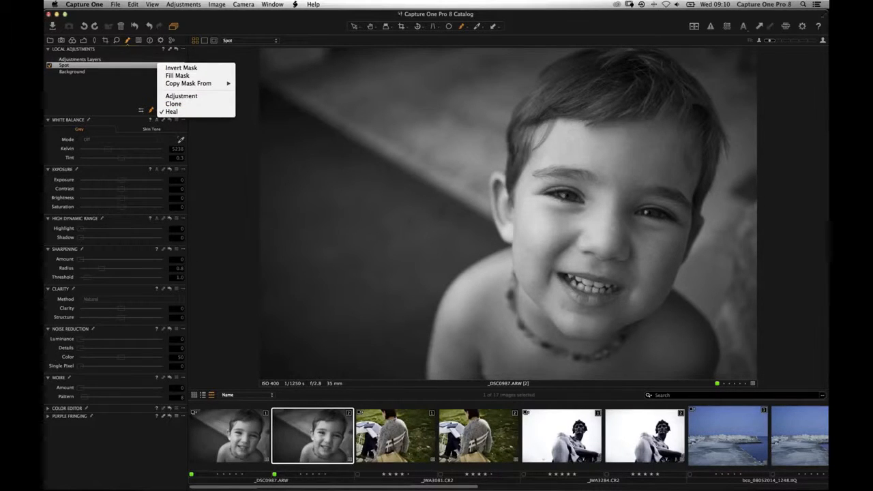
key(Escape)
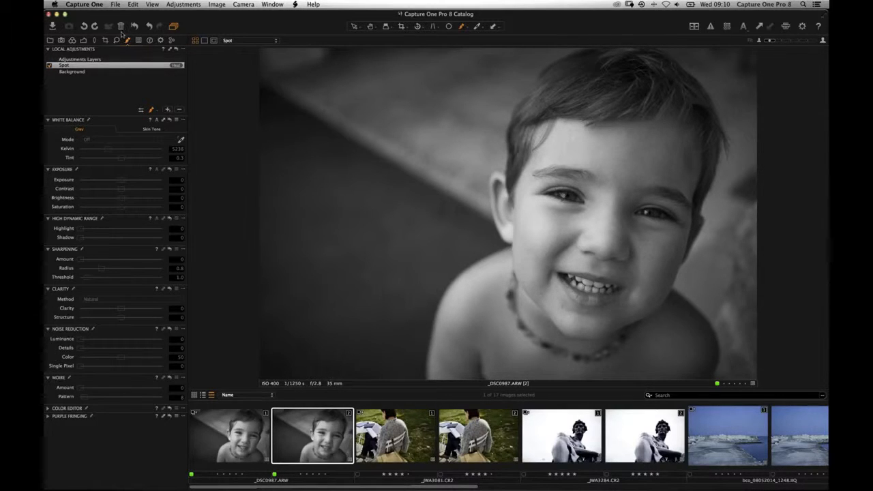
Turn Black & White off on the boy's portrait to view it in colour, and turn it back on.
click(72, 40)
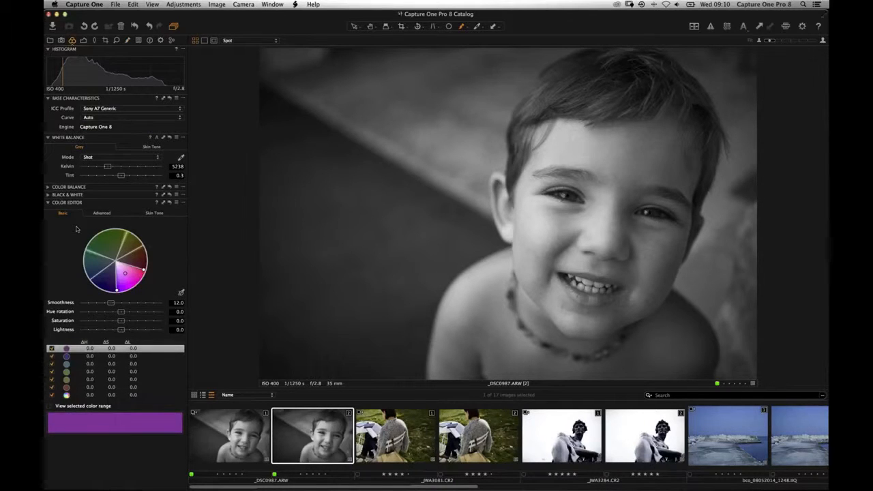
click(68, 194)
click(82, 217)
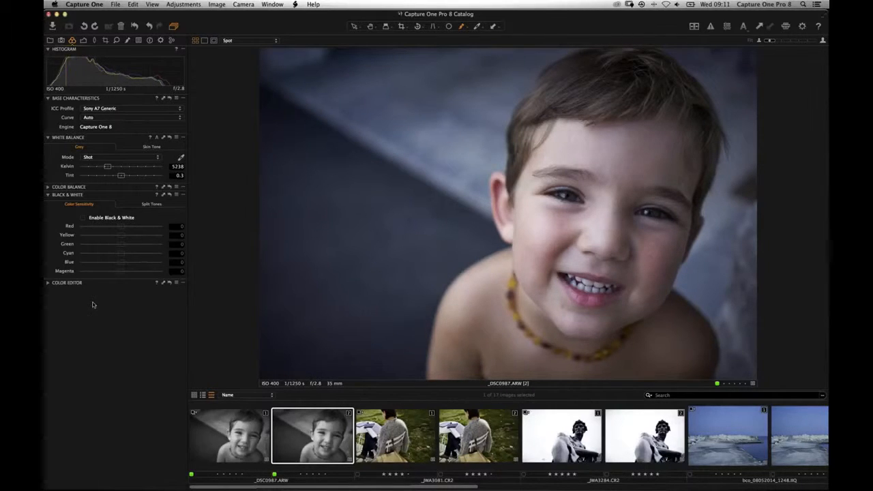
key(super+z)
key(super+z)
click(83, 218)
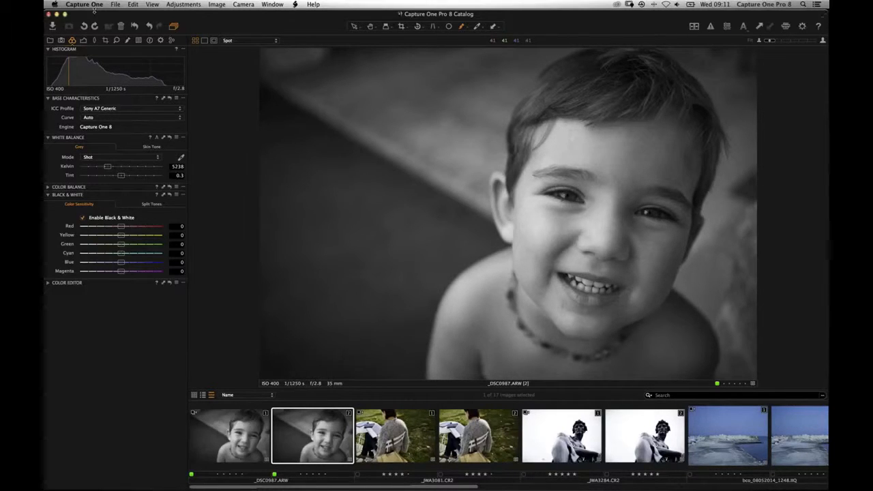
Check the computer's processor and memory in About This Mac, and close the information window.
click(55, 5)
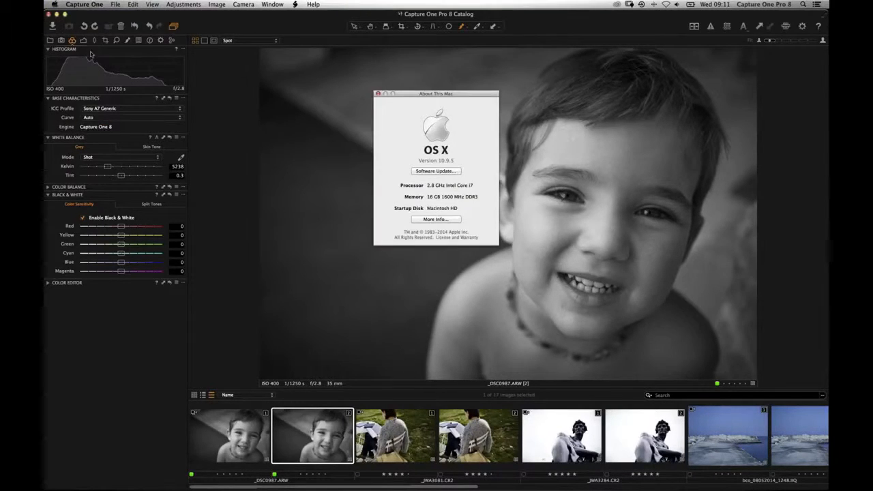
click(377, 93)
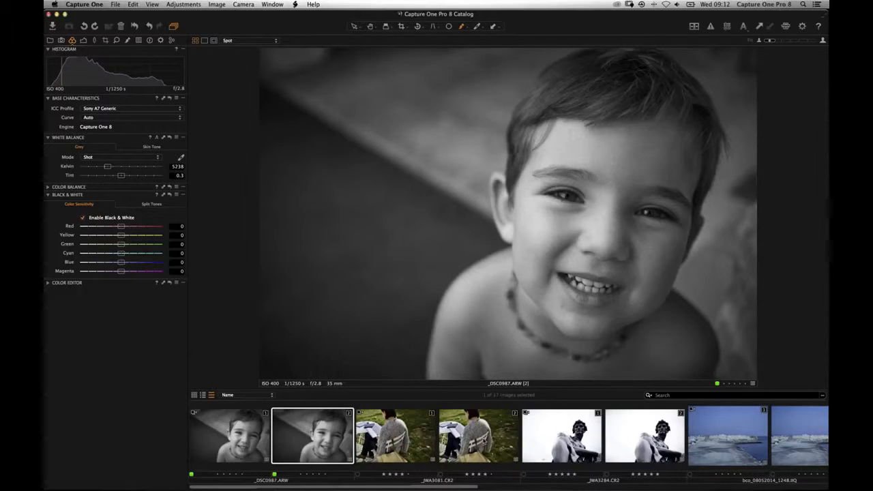
Open the second variant of _JWA3081.CR2 and toggle Layer 2 to examine its local adjustment.
click(482, 440)
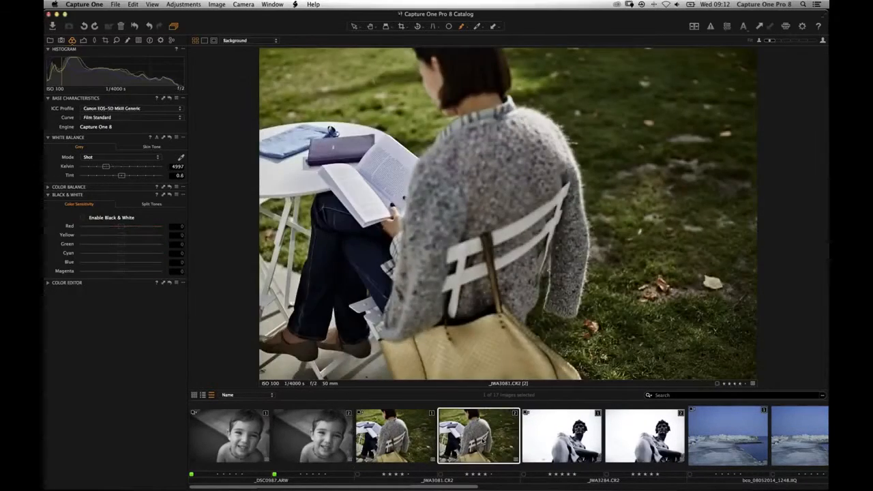
click(128, 40)
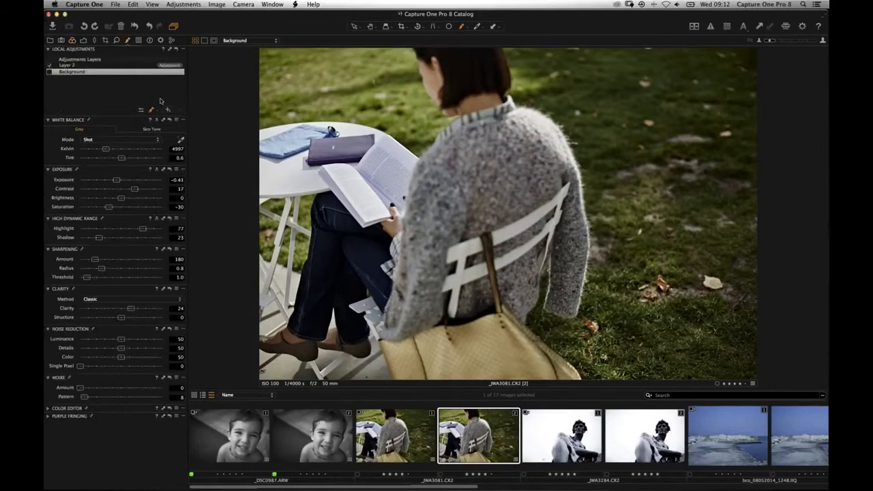
click(131, 66)
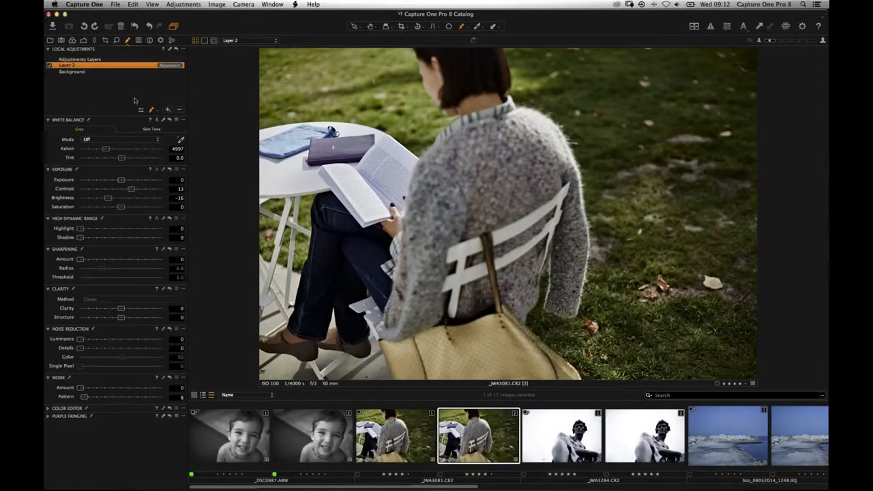
click(52, 65)
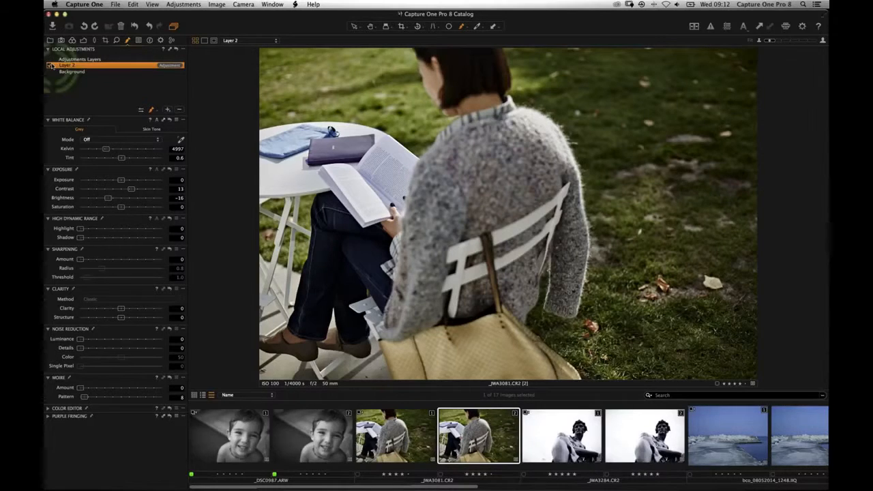
click(49, 66)
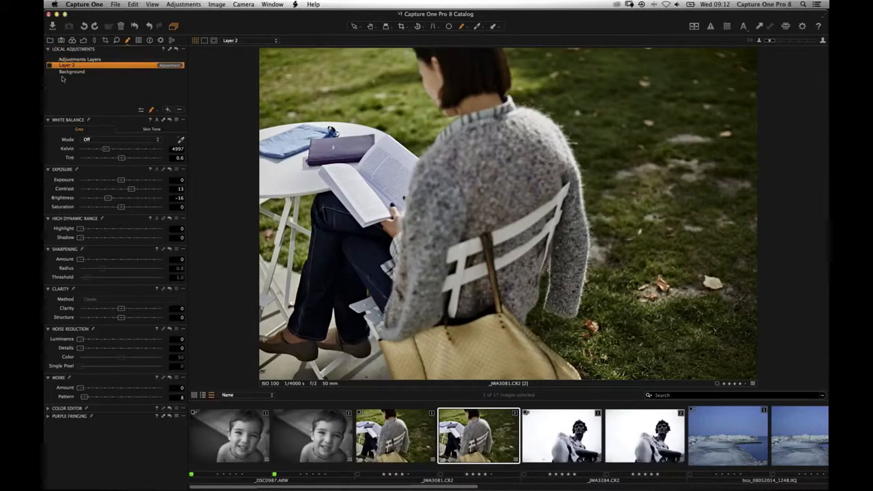
Open the first variant of _JWA3081.CR2, check its Leaves heal layer, and delete that layer.
key(Left)
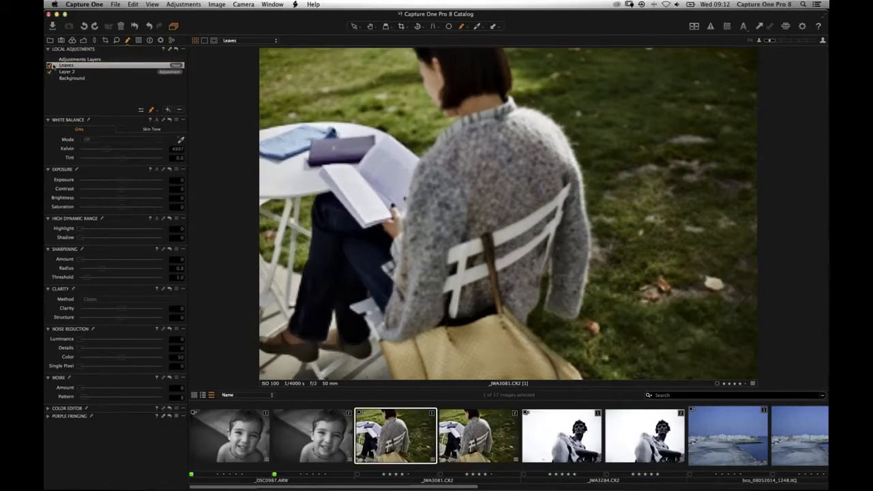
click(50, 67)
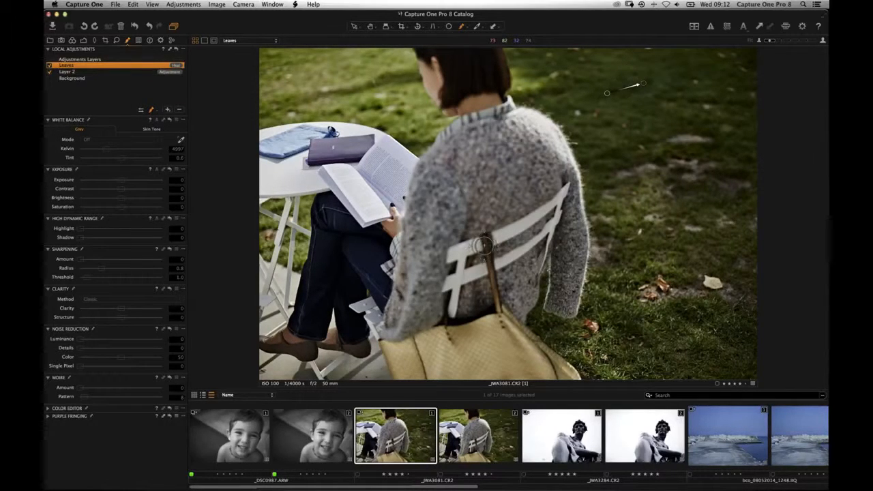
click(179, 109)
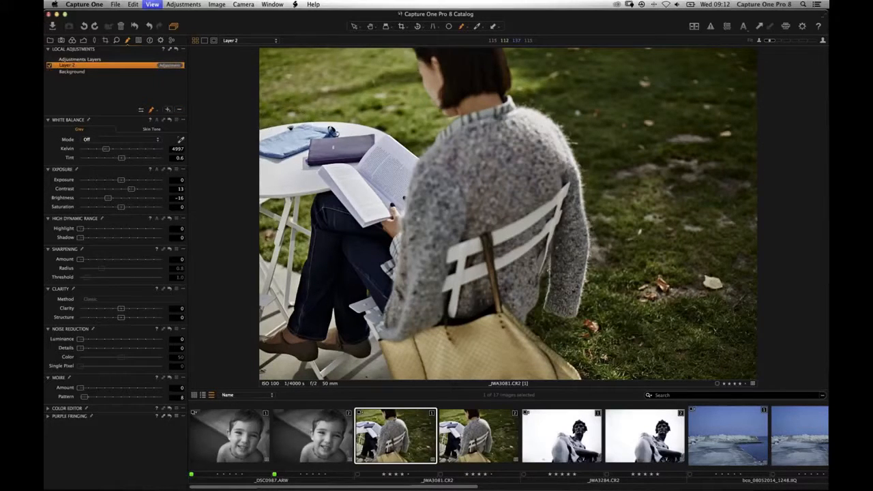
Add a new heal layer named Leaves for the grass area beside the seated woman.
key(super+=)
drag(726, 96, 587, 204)
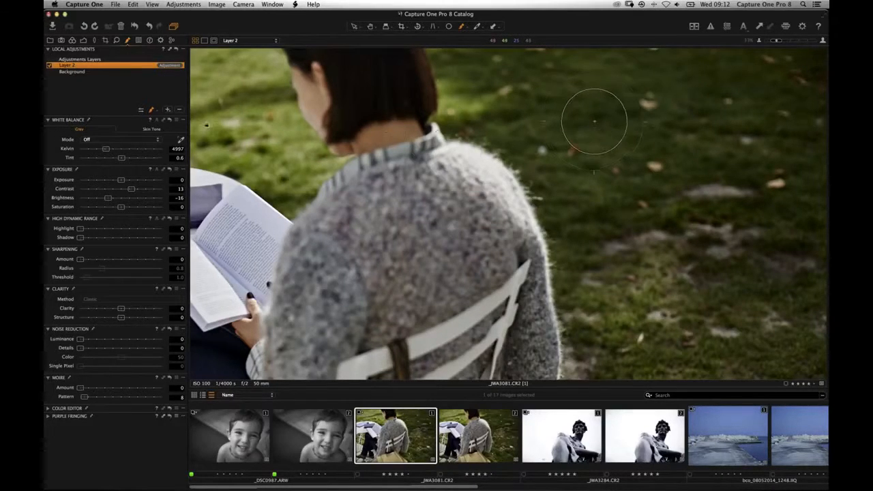
click(167, 109)
click(213, 129)
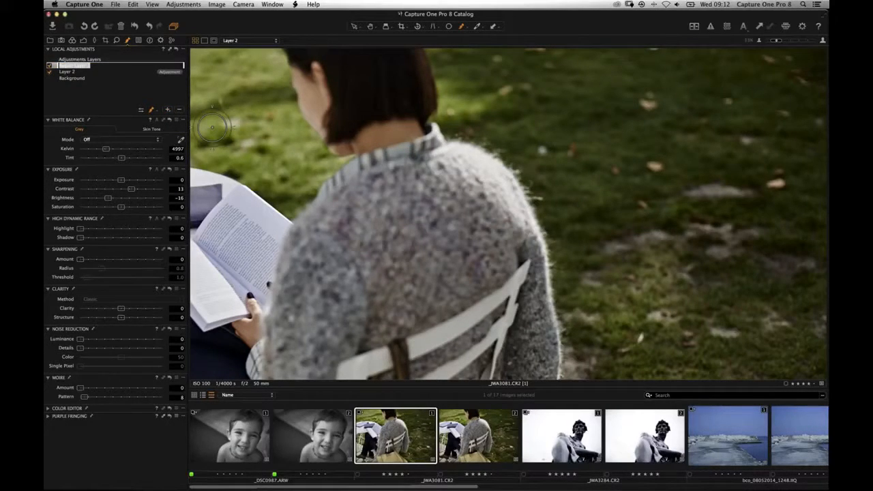
text(Leaves)
key(Return)
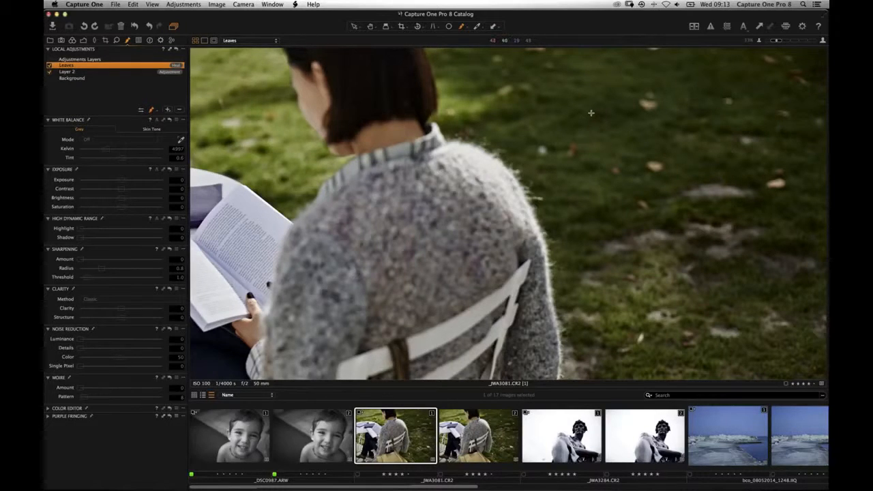
Heal four leaves in the grass beside the woman on the Leaves layer, sampling from a clean patch of grass nearby.
alt+click(591, 113)
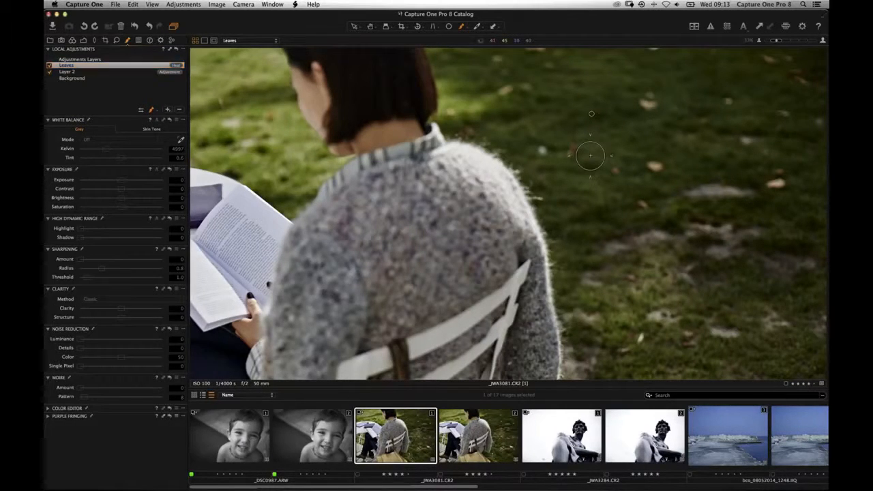
click(650, 101)
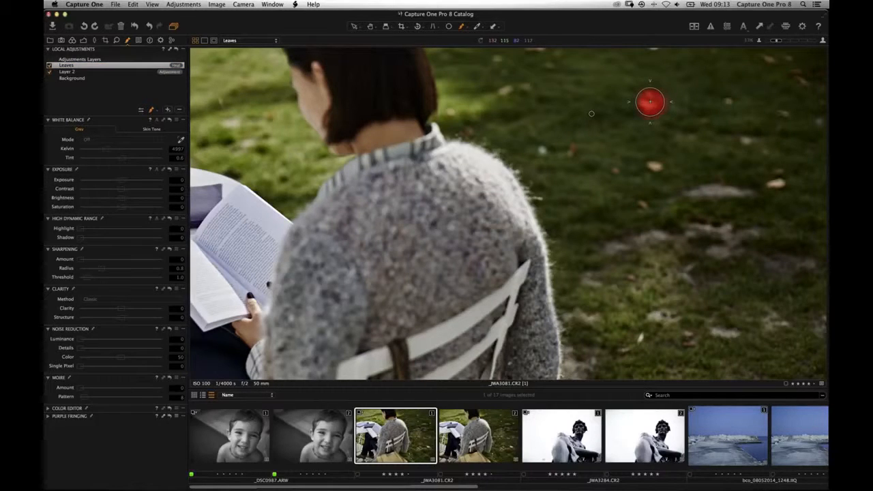
click(728, 102)
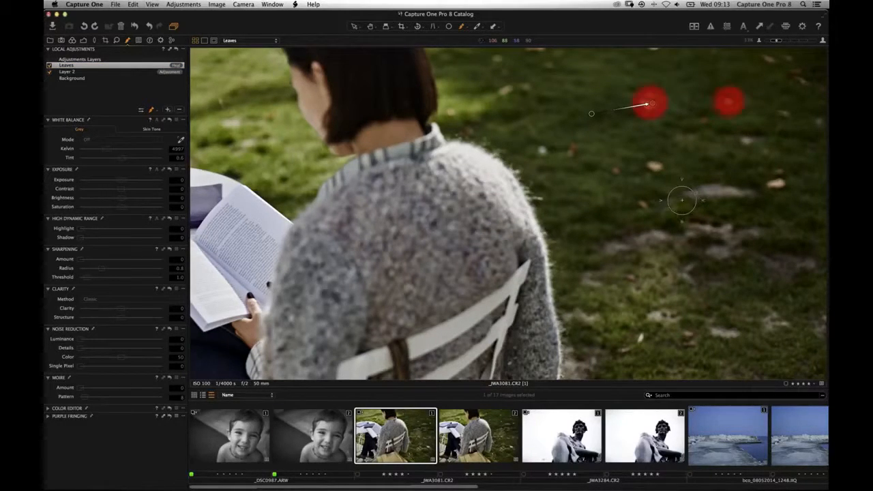
click(654, 170)
click(776, 183)
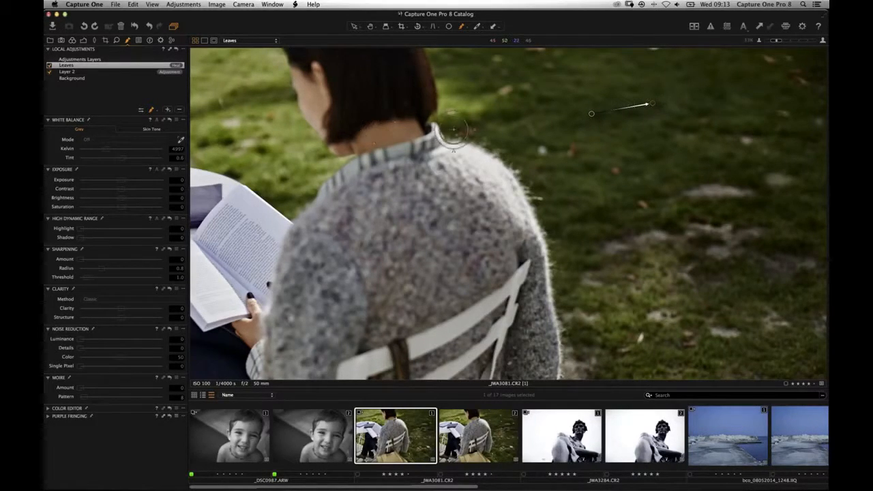
click(651, 102)
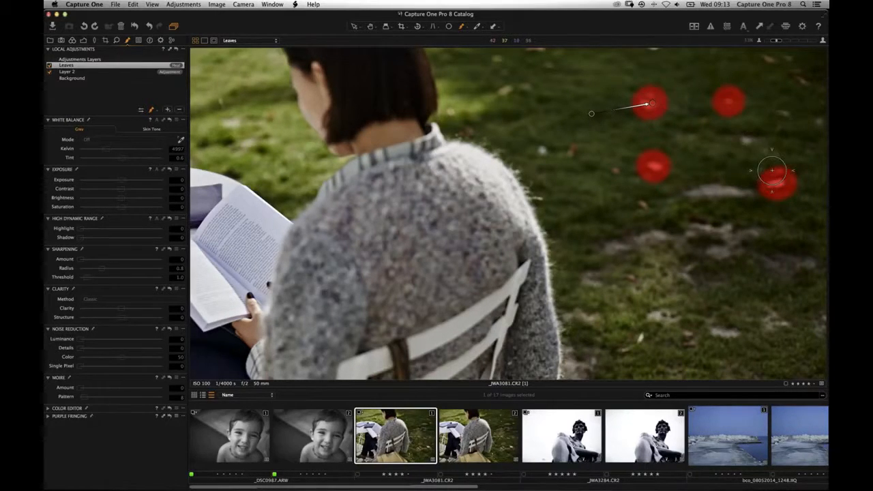
Erase the heal mask from the two leaves farthest from the woman, using the Erase Mask brush at size 67.
click(154, 112)
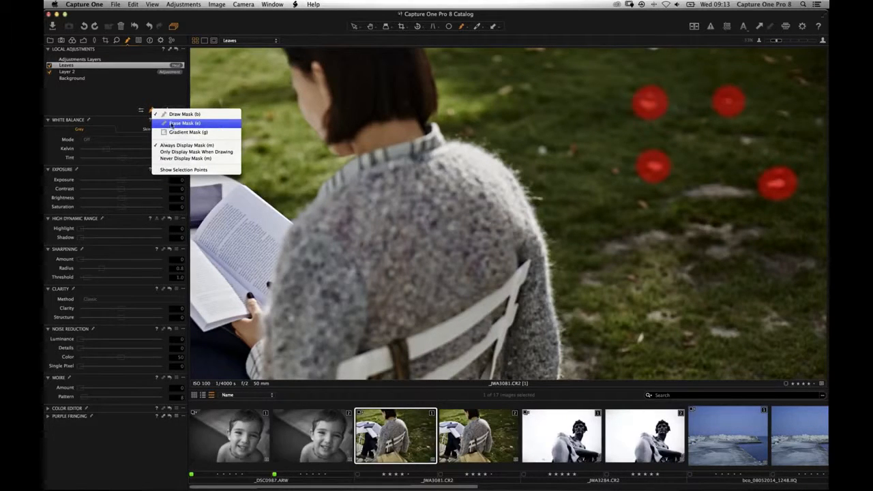
click(189, 124)
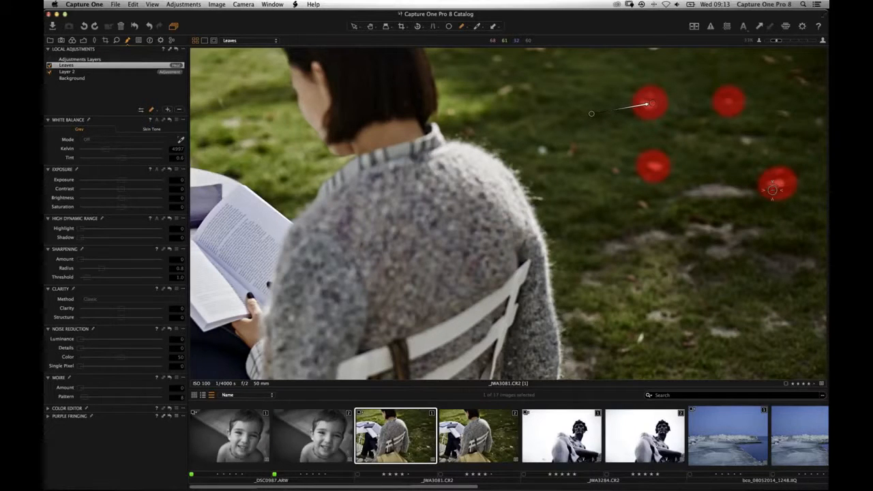
right_click(723, 246)
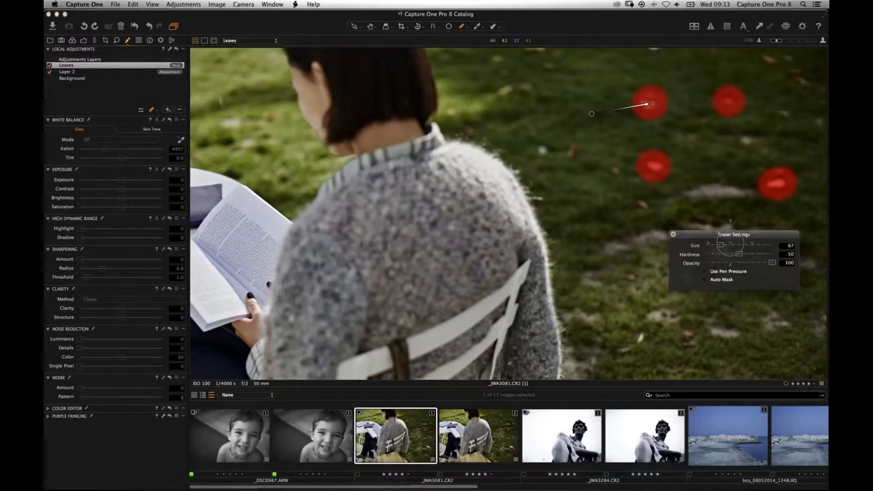
click(778, 181)
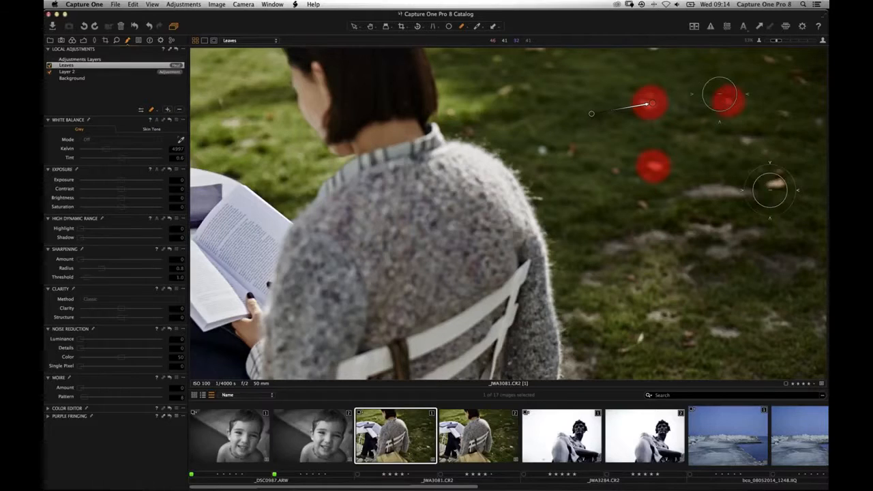
click(730, 101)
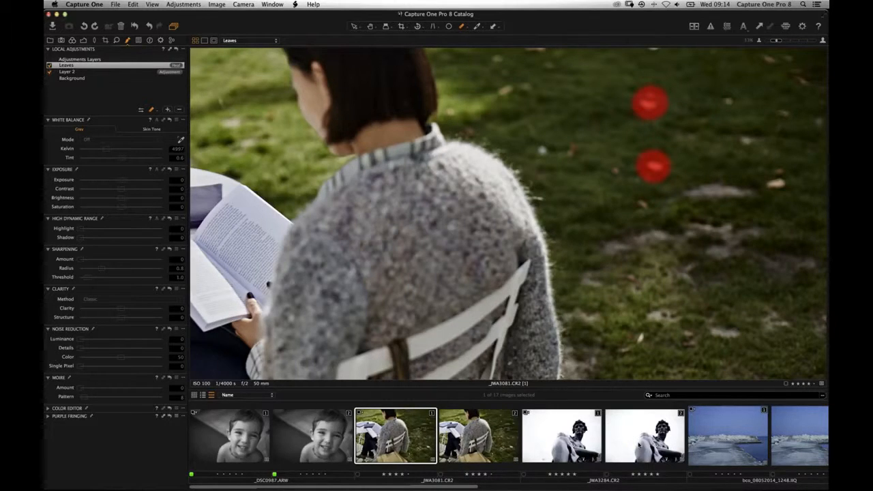
Open the first variant of _JWA3284.CR2 and toggle Layers 1, 2 and 3 to examine their local adjustments.
scroll(448, 448, right, 3)
click(448, 447)
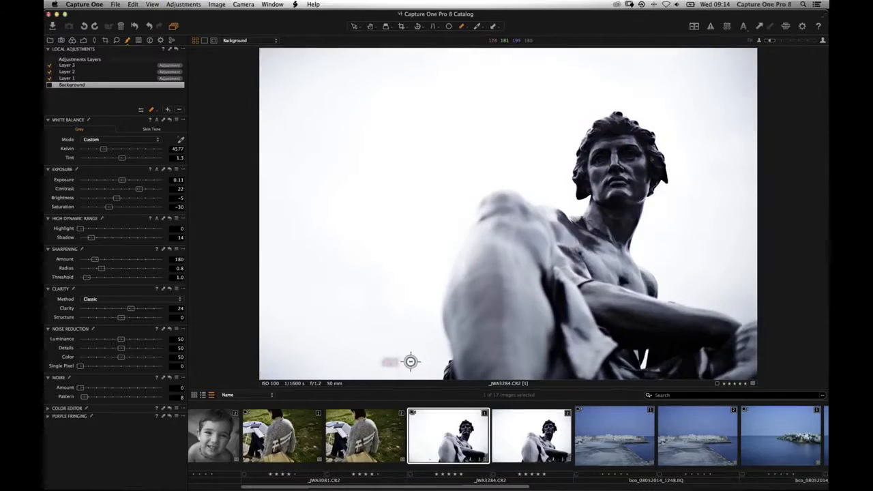
click(391, 361)
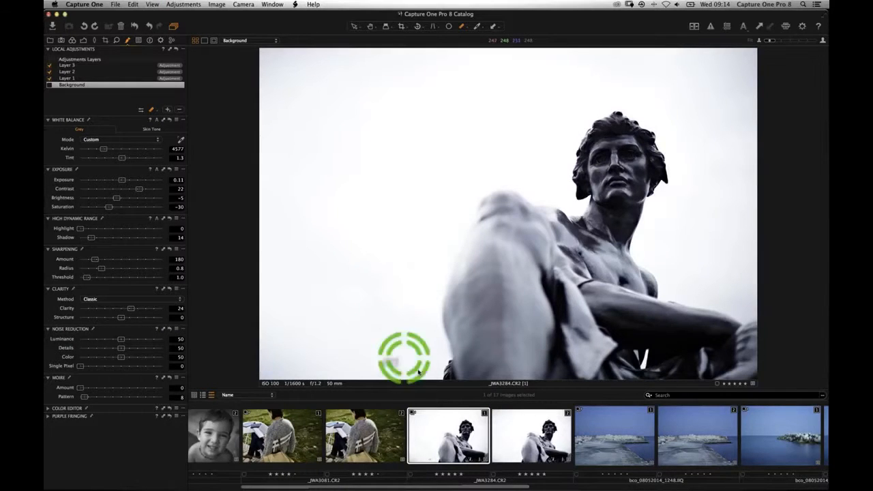
click(66, 78)
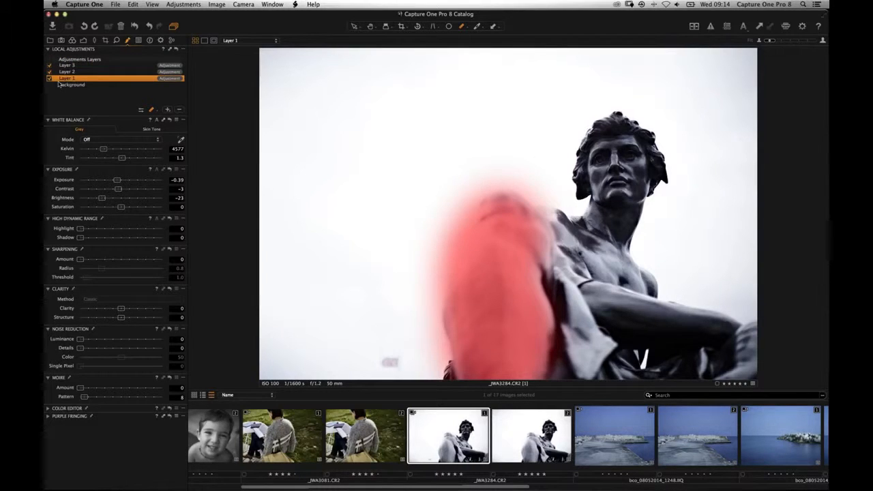
click(49, 79)
click(49, 79)
click(49, 78)
click(50, 72)
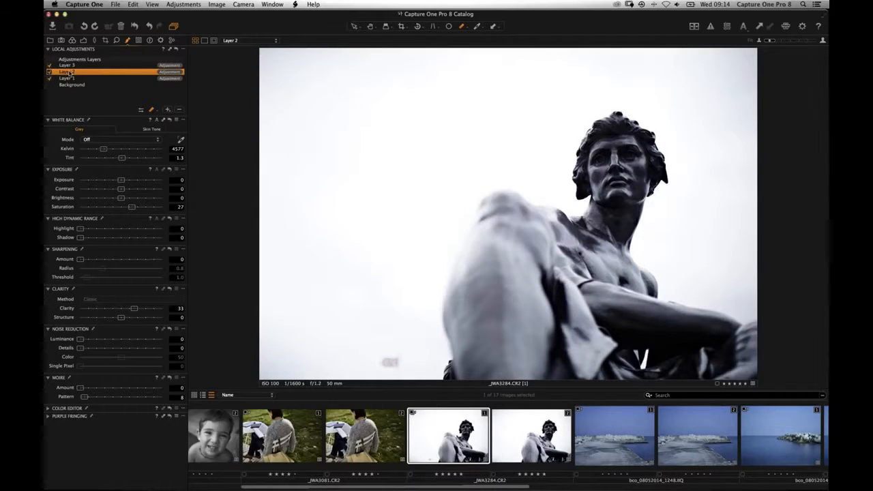
click(50, 65)
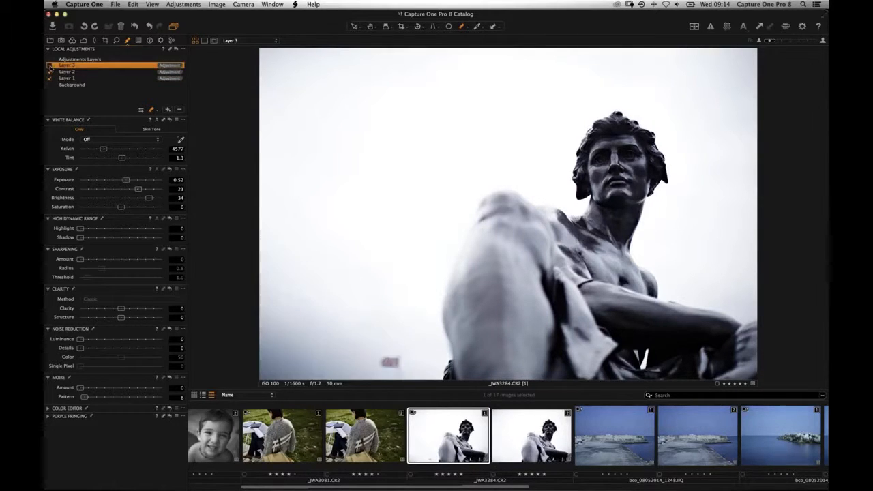
click(49, 66)
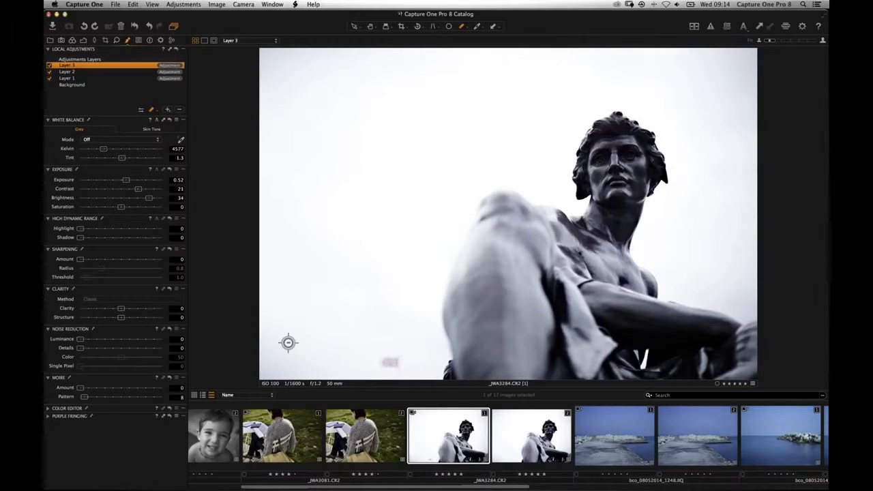
Add a new heal layer named Flag above the statue photo's adjustment layers.
click(167, 110)
click(268, 251)
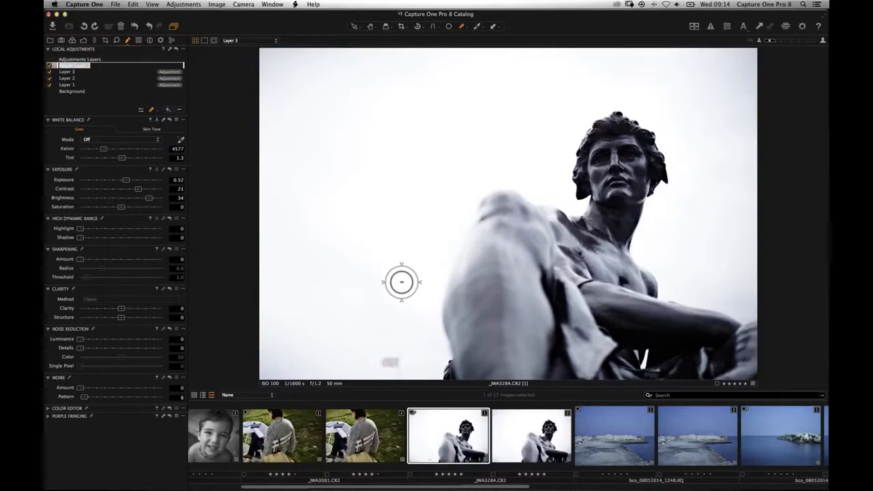
text(b)
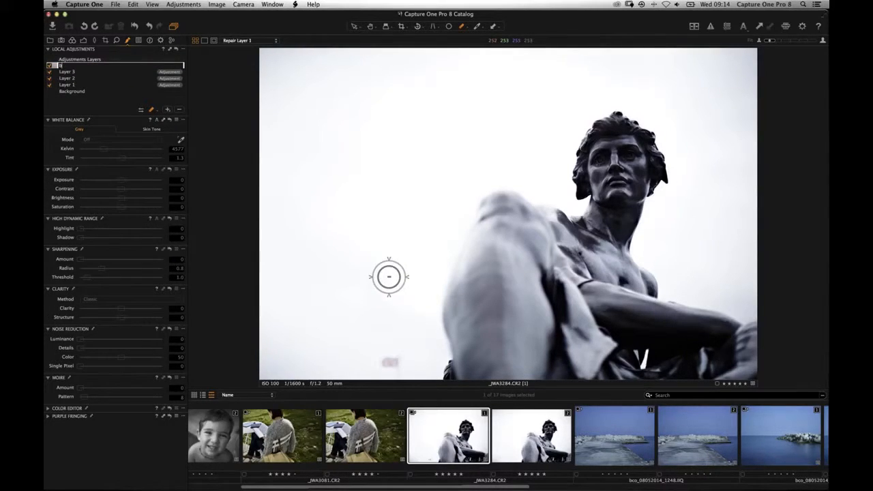
text(Flag)
key(Return)
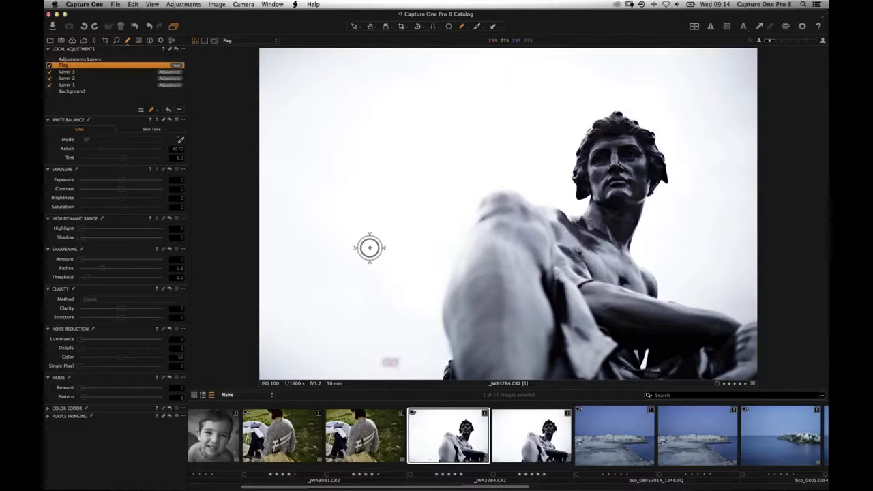
Heal the flag beside the statue's leg from the clean sky above it, with the mask set to Only Display Mask When Drawing.
alt+click(382, 286)
drag(392, 363, 388, 363)
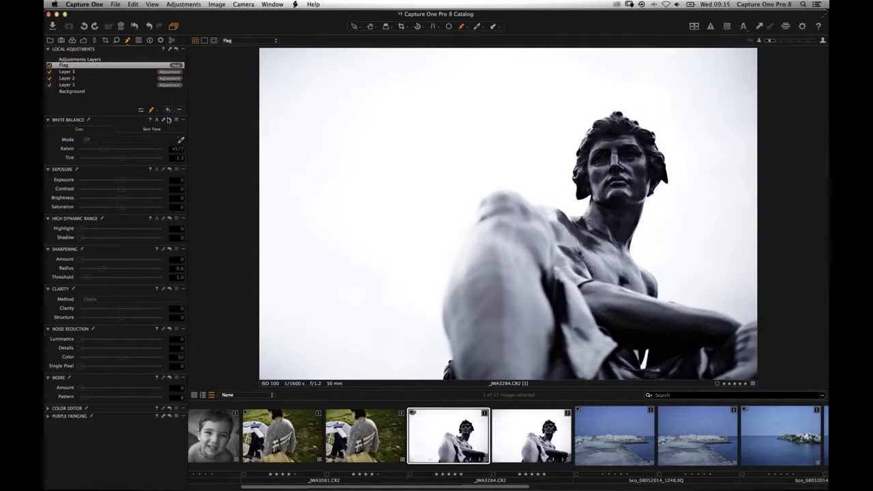
click(151, 110)
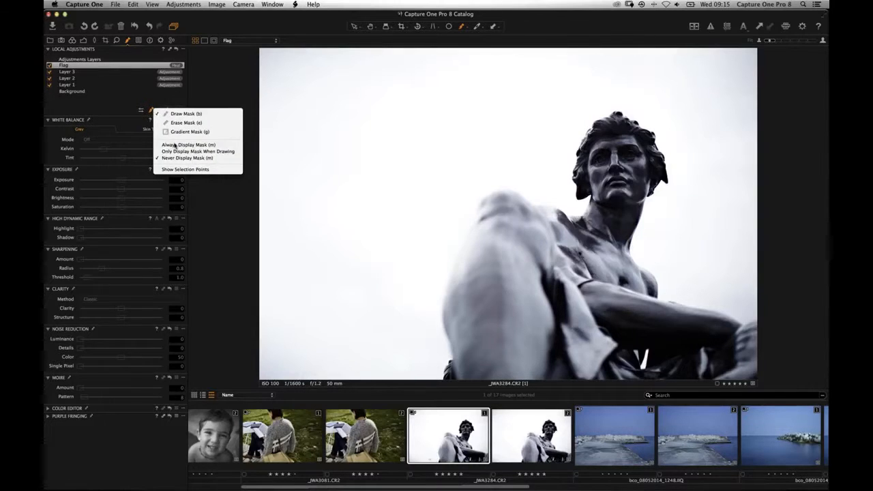
click(213, 152)
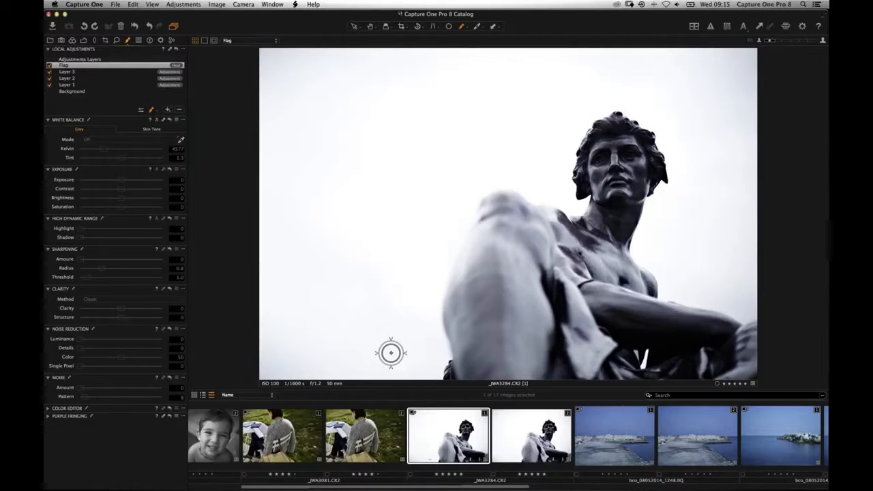
mouse_move(382, 355)
mouse_down()
mouse_move(400, 357)
mouse_move(374, 350)
mouse_move(405, 361)
mouse_move(368, 350)
mouse_move(395, 365)
mouse_up()
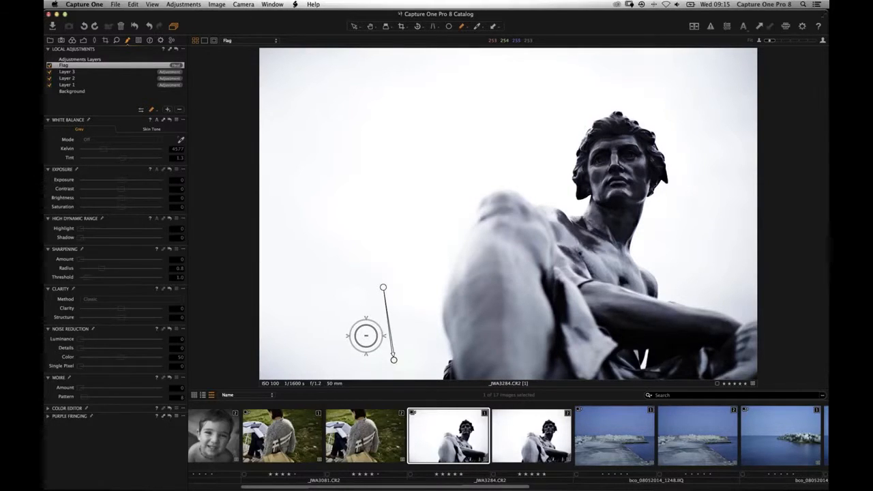
Erase part of the flag's heal mask and brush the repair back in, undoing the last stroke.
mouse_move(372, 337)
mouse_down()
mouse_move(416, 367)
mouse_move(385, 378)
mouse_move(354, 356)
mouse_move(421, 367)
mouse_move(339, 272)
mouse_up()
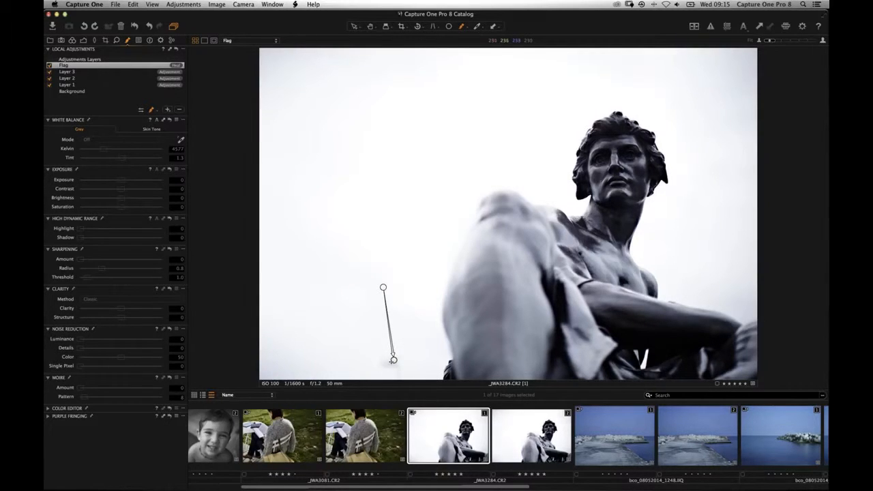
drag(389, 359, 390, 360)
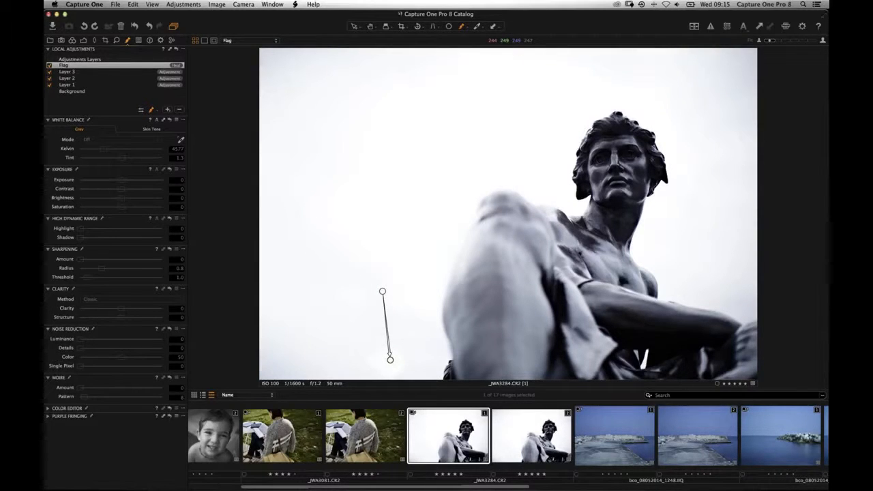
key(super+z)
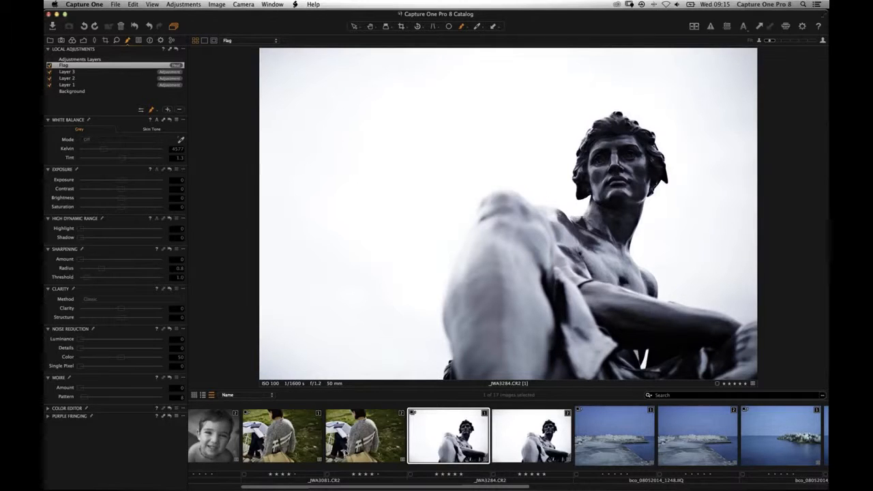
Compare the two variants of _DSC0987.ARW and examine the skin around the child's mouth and chin closely in the second one.
scroll(522, 429, left, 1)
scroll(301, 448, left, 5)
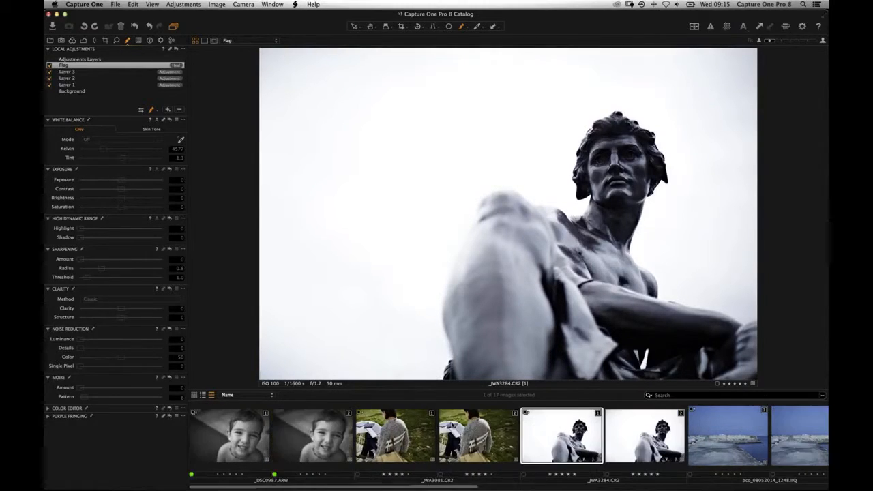
click(322, 468)
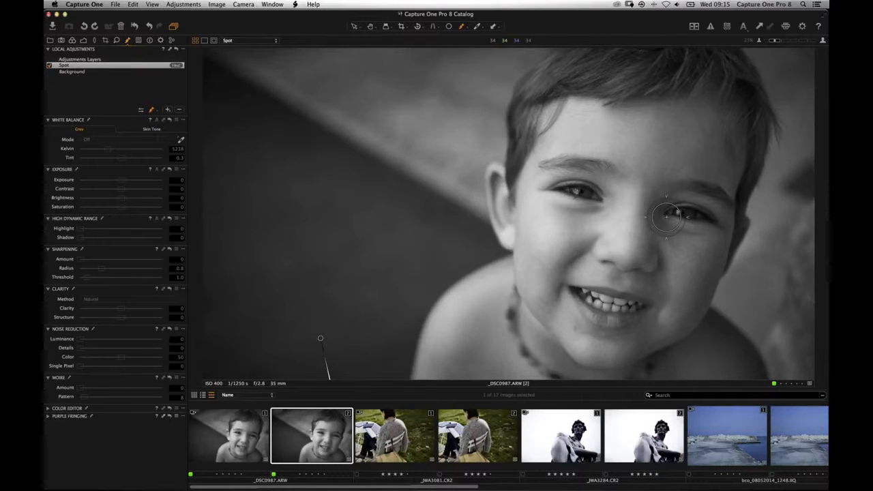
key(super+plus)
drag(582, 239, 450, 126)
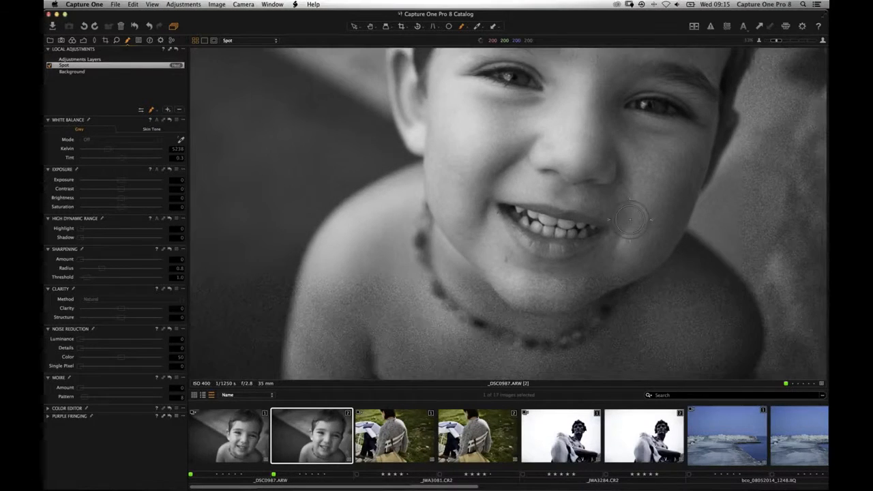
click(246, 456)
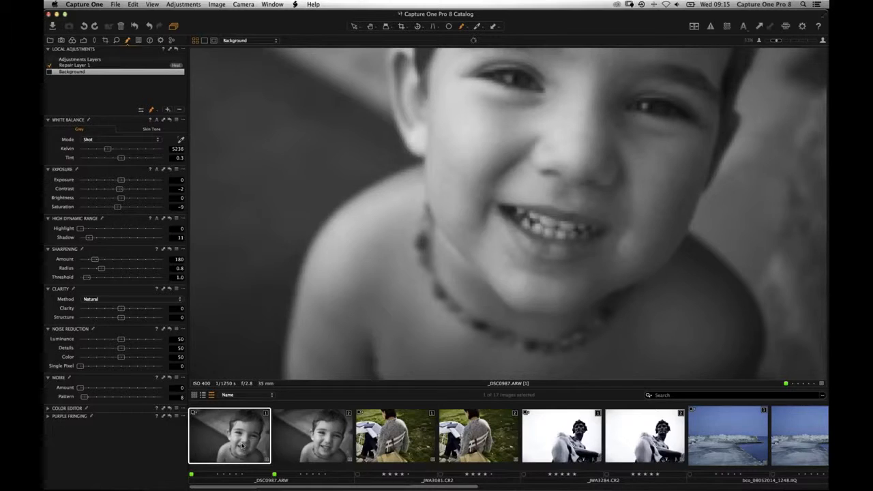
click(326, 440)
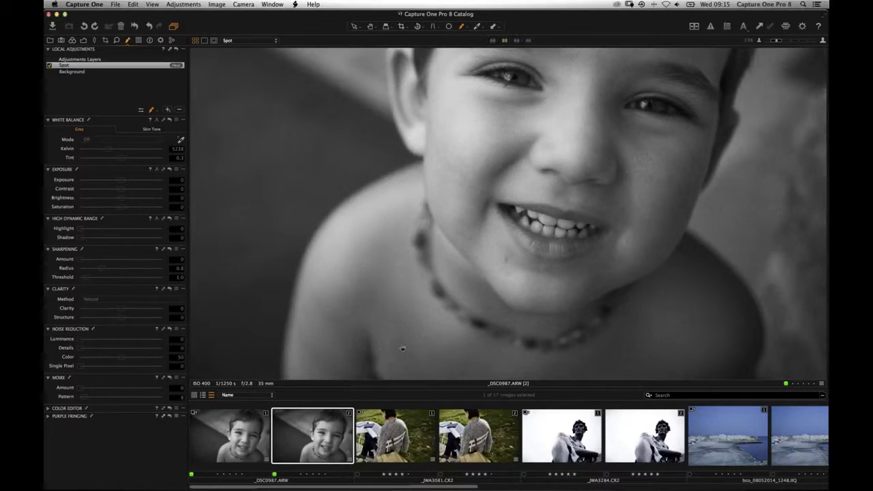
scroll(524, 223, up, 3)
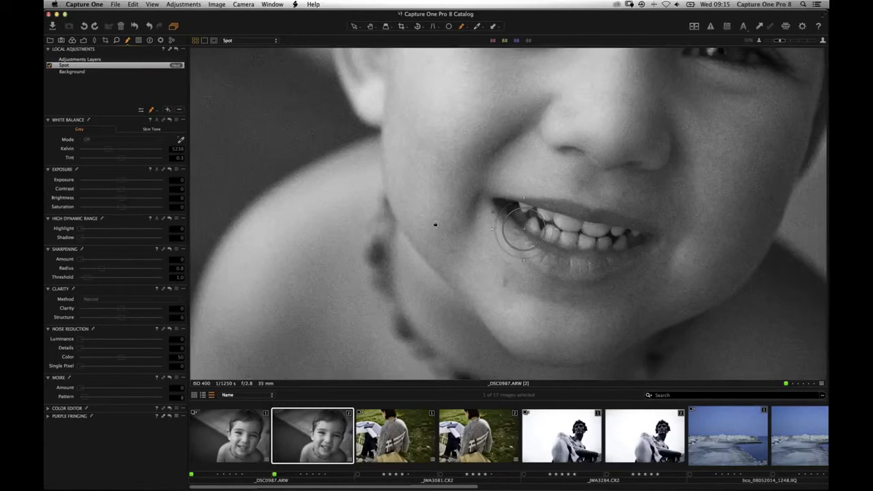
Detach the Spot Removal tool as a floating panel over the child's portrait and activate spot drawing.
click(117, 41)
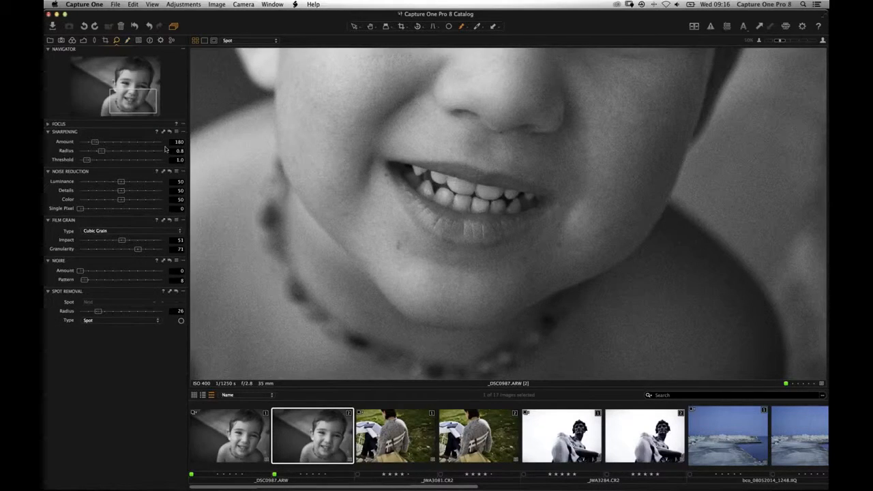
click(87, 299)
drag(251, 254, 263, 85)
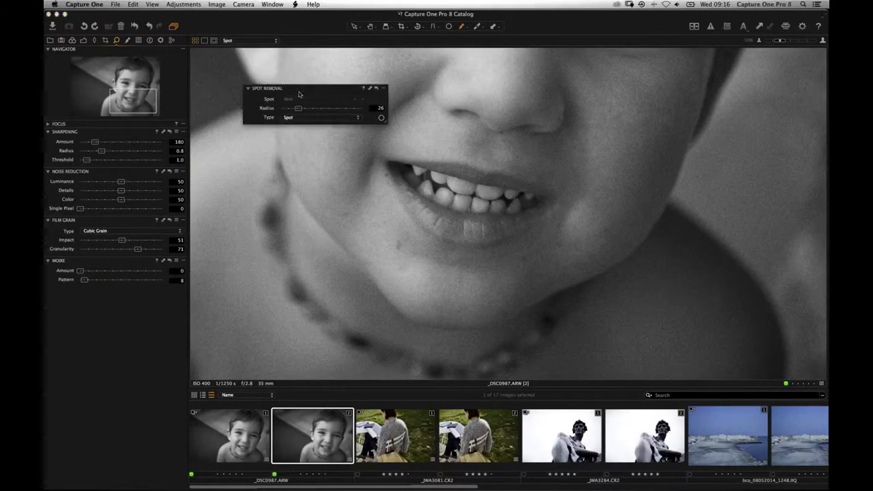
click(378, 114)
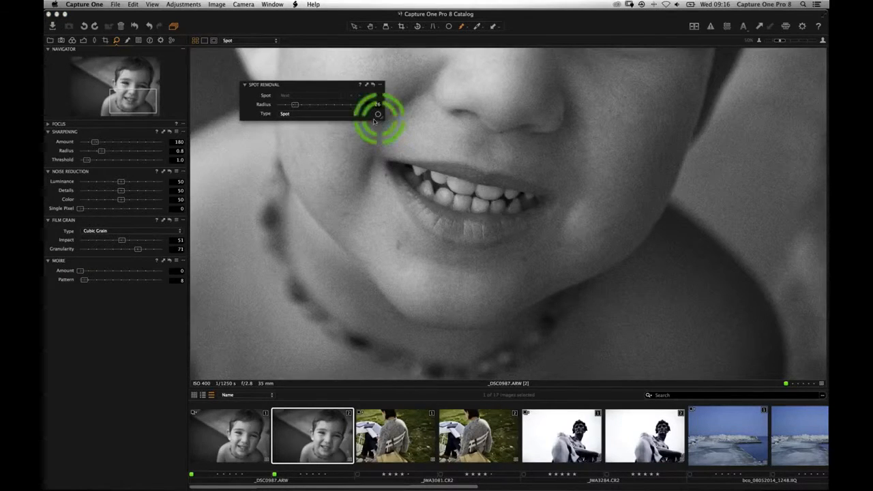
Remove the small skin blemishes around the child's mouth and chin using seven spots with a radius of 43.
right_click(403, 276)
drag(403, 275, 410, 275)
click(399, 245)
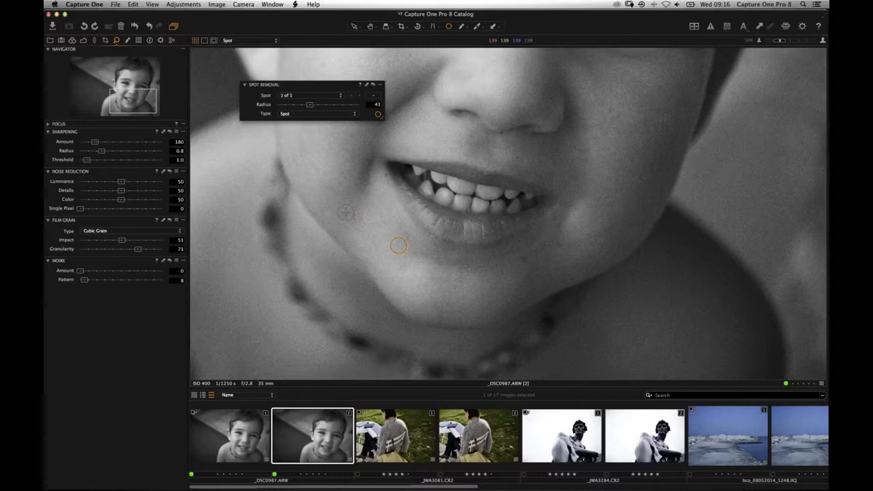
click(522, 257)
click(559, 226)
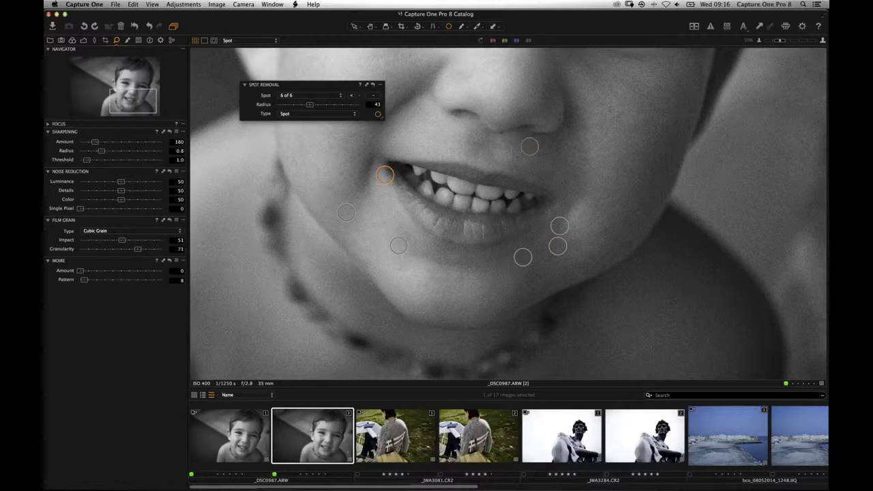
click(502, 133)
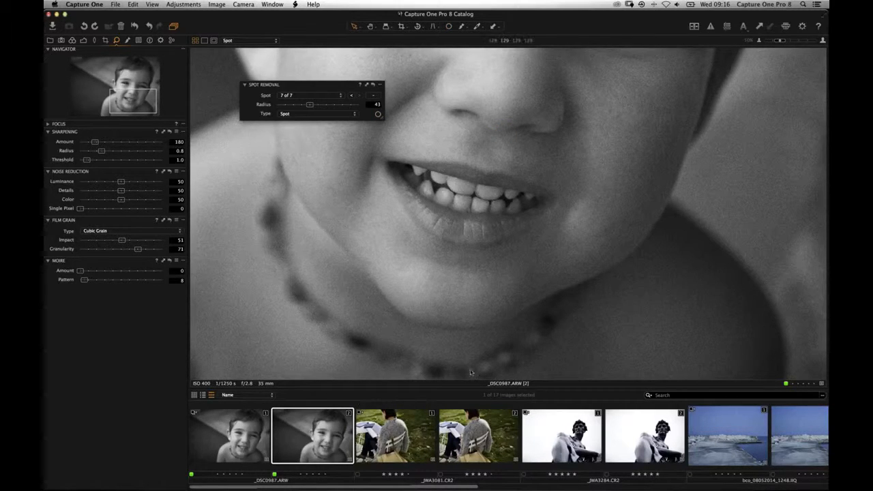
Dock the Spot Removal tool back in its place and open the second variant of bco_08052014_1256.IIQ.
scroll(502, 417, right, 2)
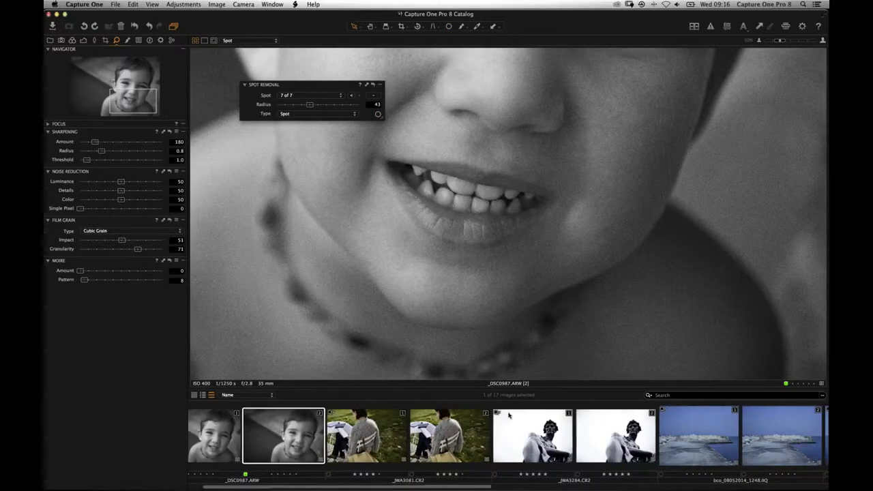
scroll(508, 415, right, 10)
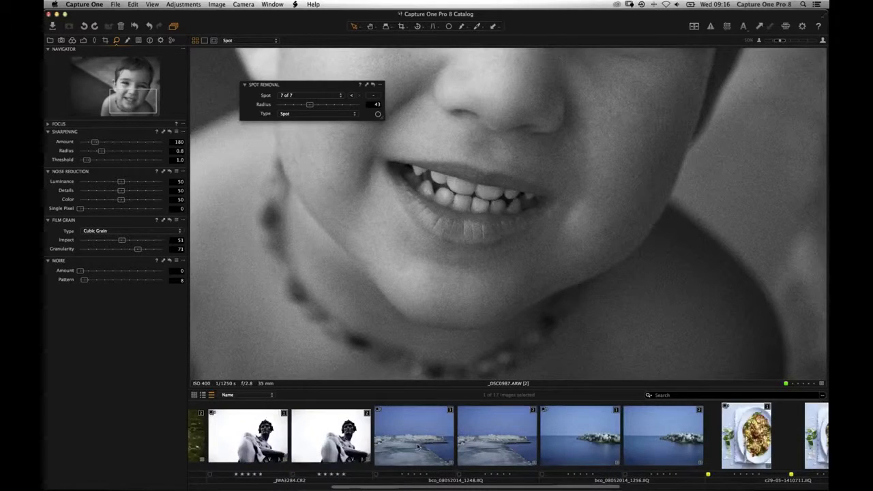
click(568, 447)
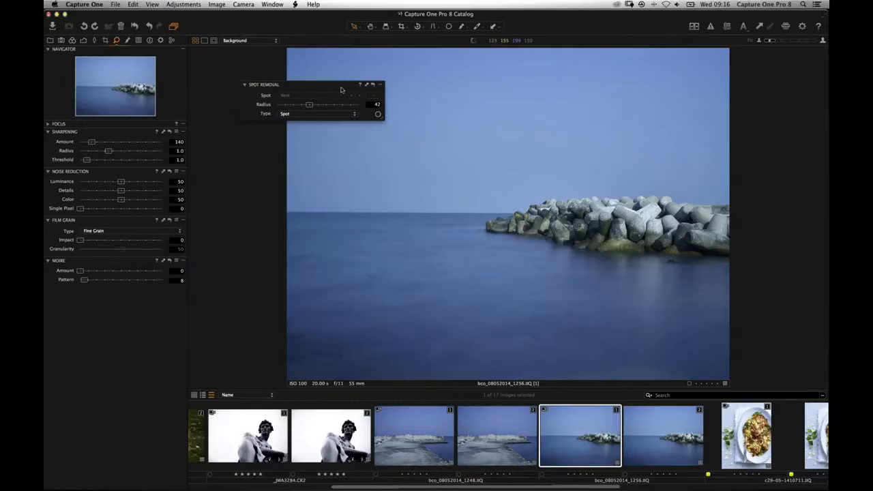
drag(341, 89, 177, 300)
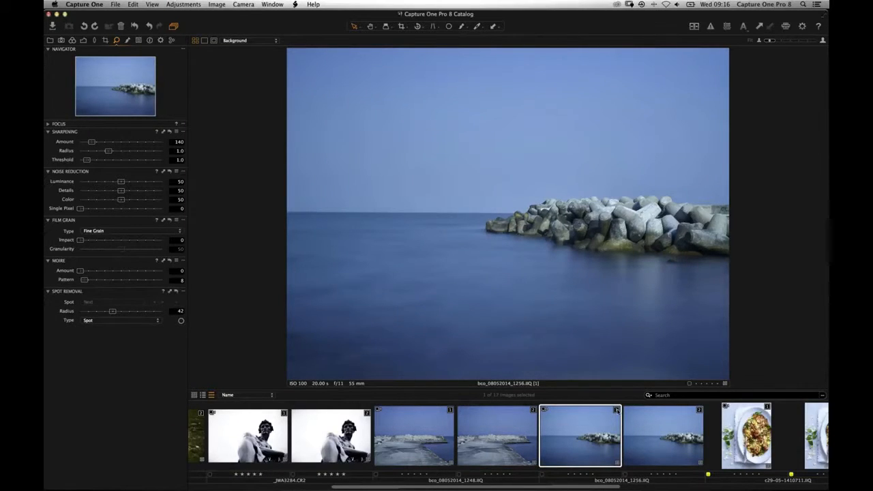
click(635, 437)
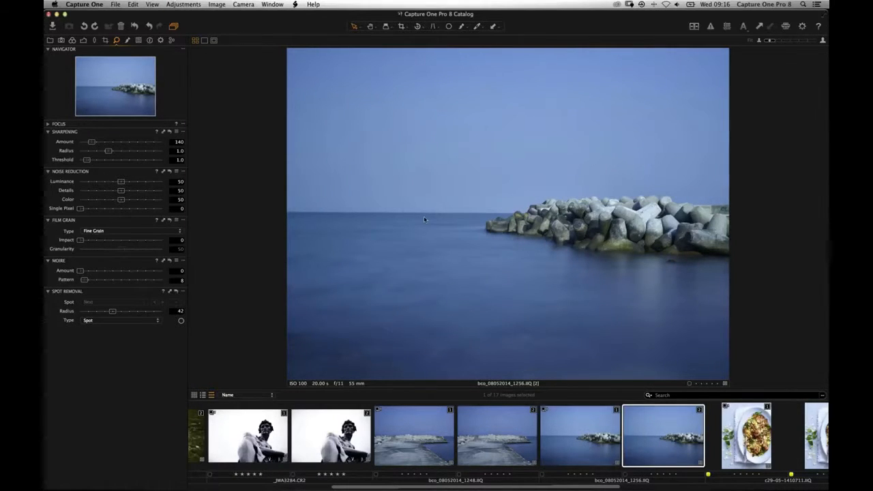
Add a new heal layer named Mast to the seascape for the distant mast on the horizon.
scroll(482, 207, up, 2)
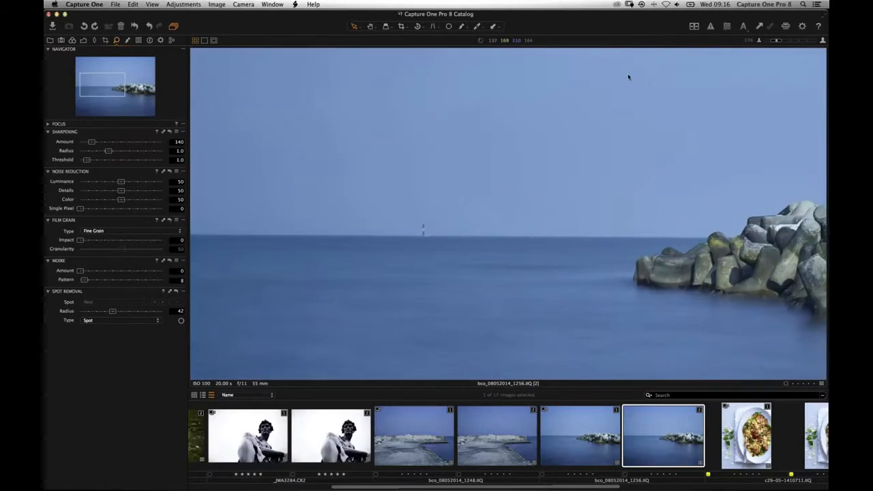
scroll(323, 238, up, 1)
scroll(347, 286, up, 1)
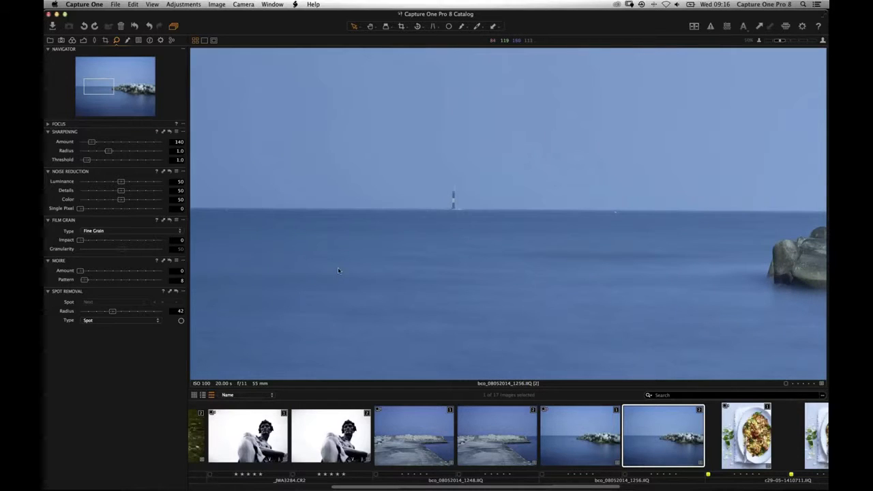
click(127, 39)
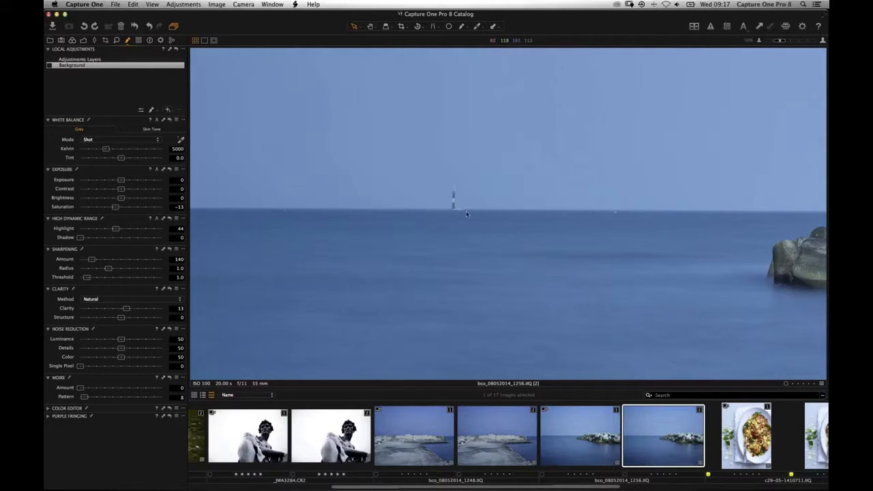
click(168, 109)
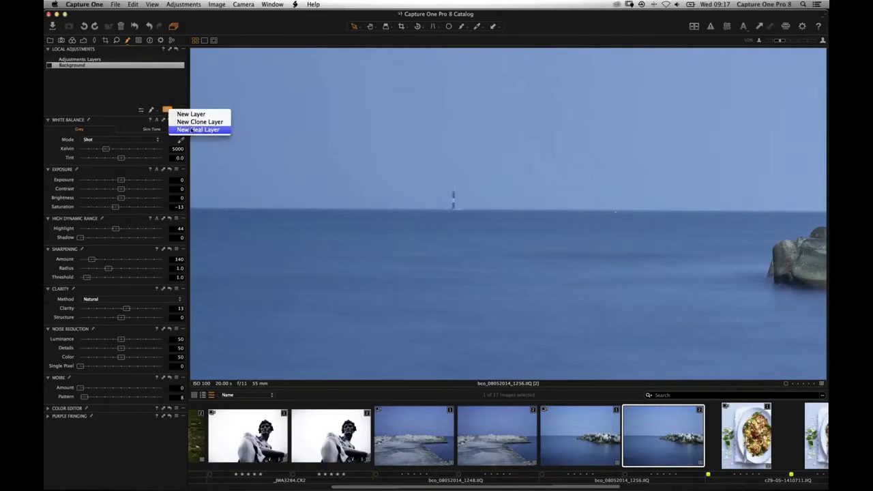
click(221, 177)
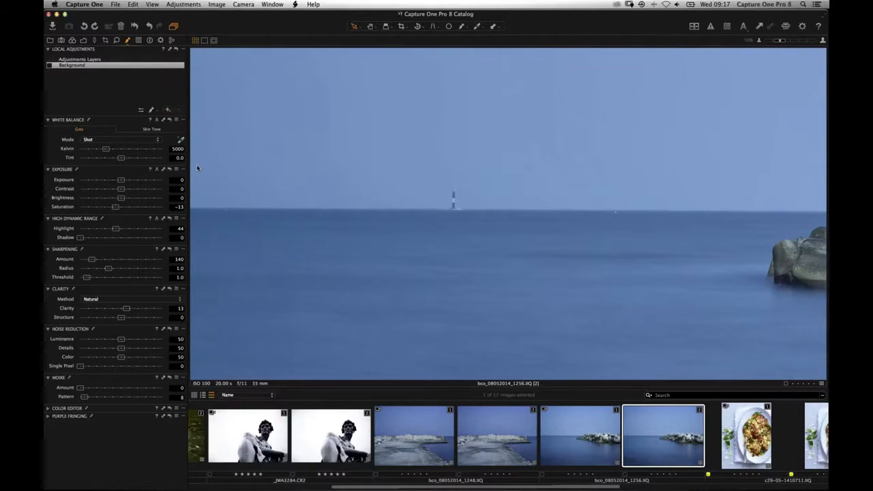
text(Mast)
key(Return)
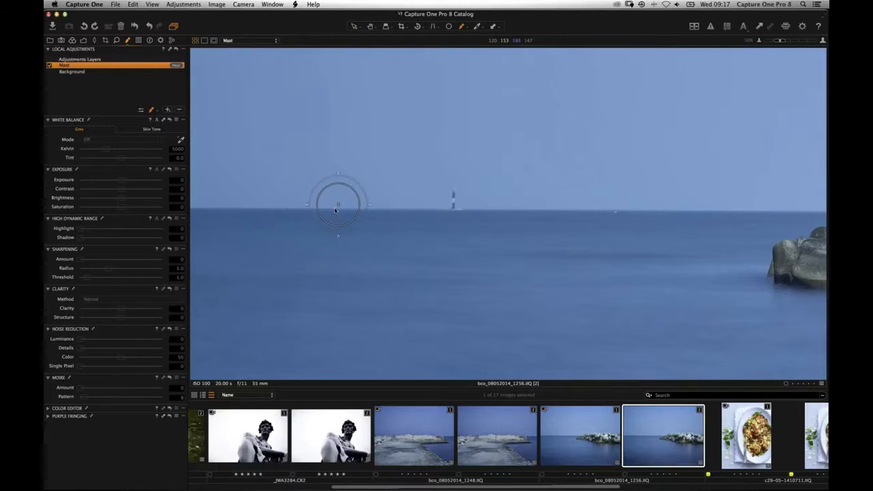
Heal the mast with a small brush, sampling from the clean horizon to its left.
right_click(324, 251)
drag(320, 251, 318, 250)
alt+click(328, 209)
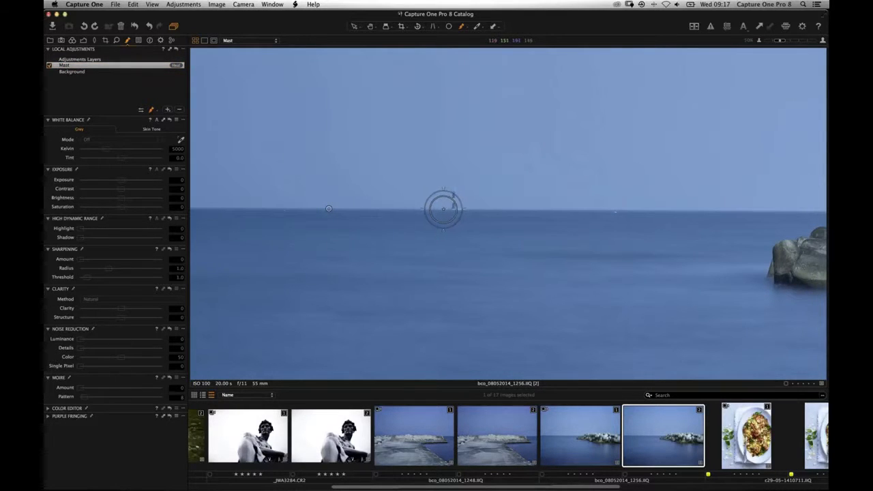
click(455, 207)
mouse_move(456, 206)
mouse_down()
mouse_move(447, 188)
mouse_move(454, 199)
mouse_up()
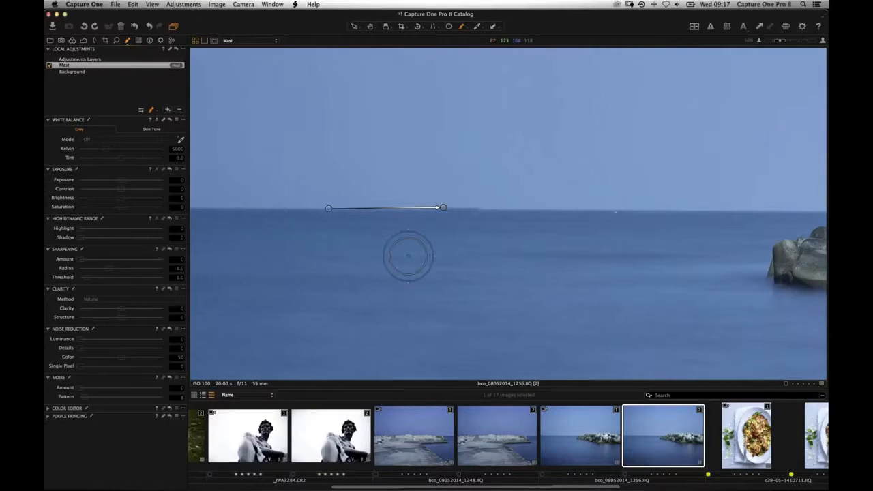
Shift the Mast repair's target marker slightly until the healed stretch of horizon lines up with the rest.
key(super+plus)
drag(423, 283, 446, 315)
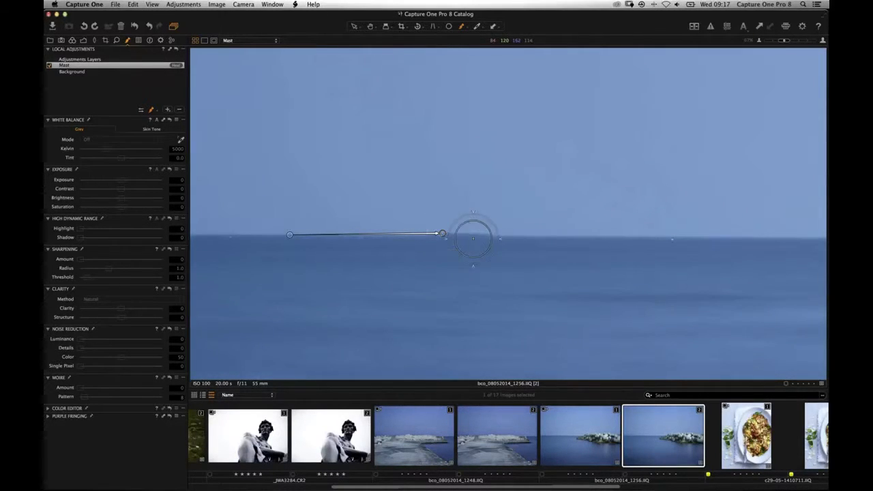
drag(442, 233, 442, 234)
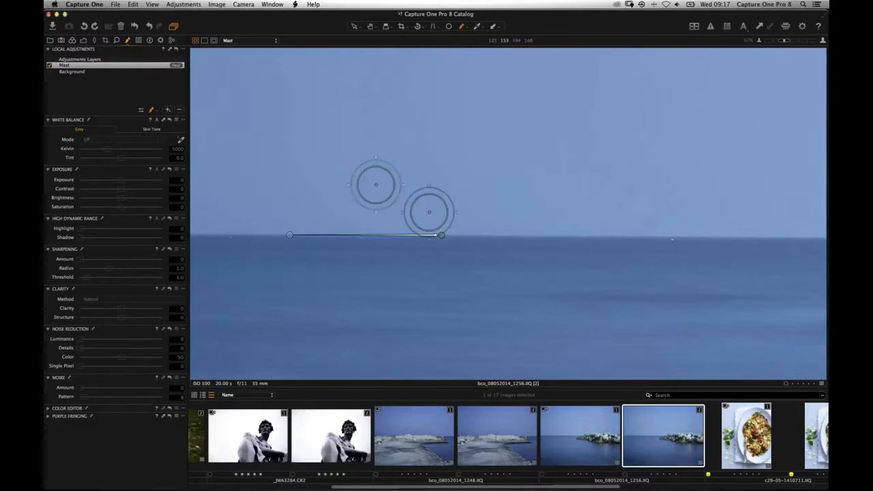
drag(440, 232, 464, 234)
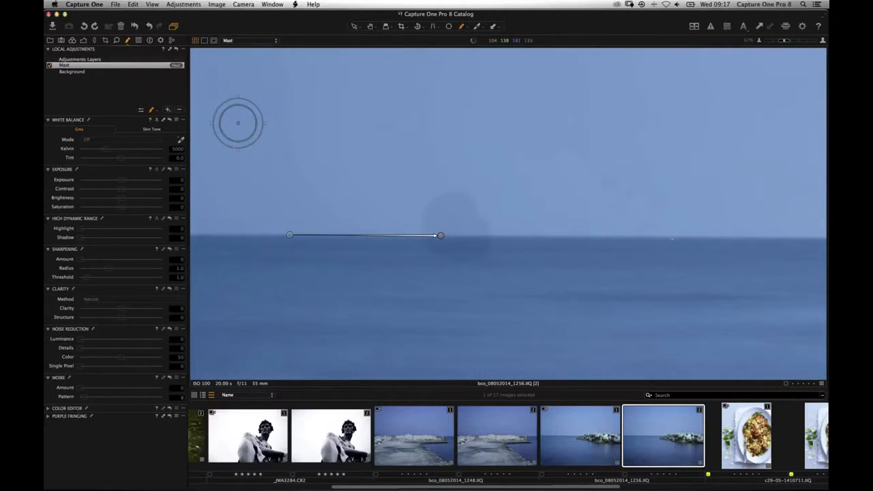
Switch the Mast layer from Heal to Clone to compare the repair, then restore it to Heal.
right_click(153, 66)
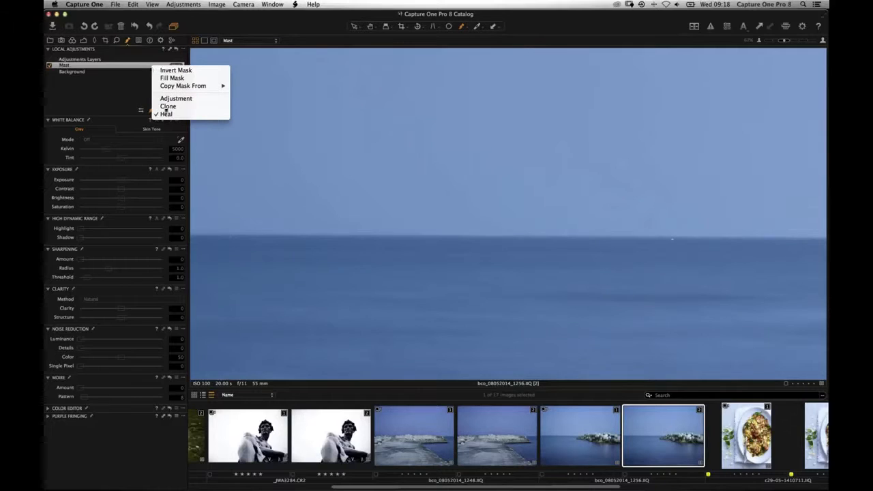
click(168, 107)
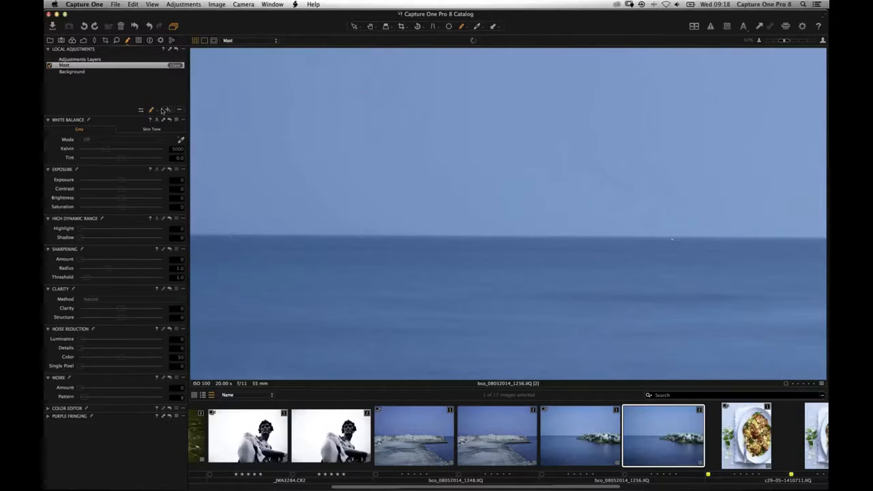
click(447, 232)
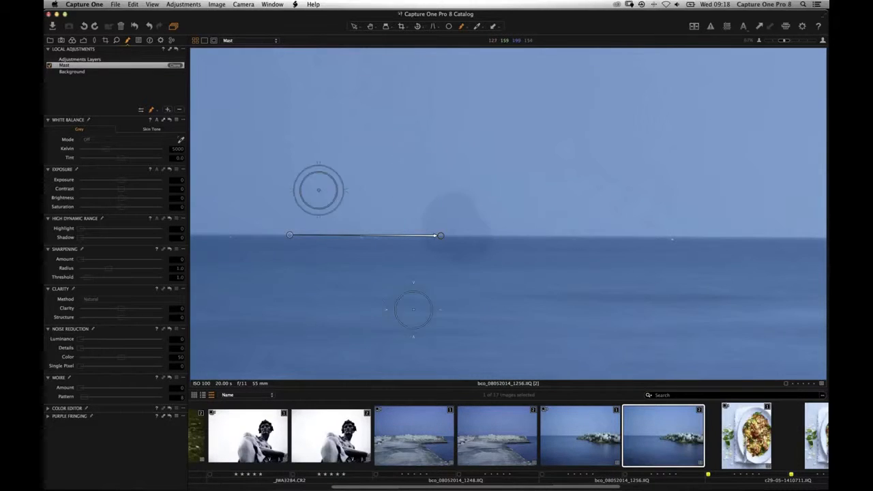
right_click(145, 64)
click(163, 118)
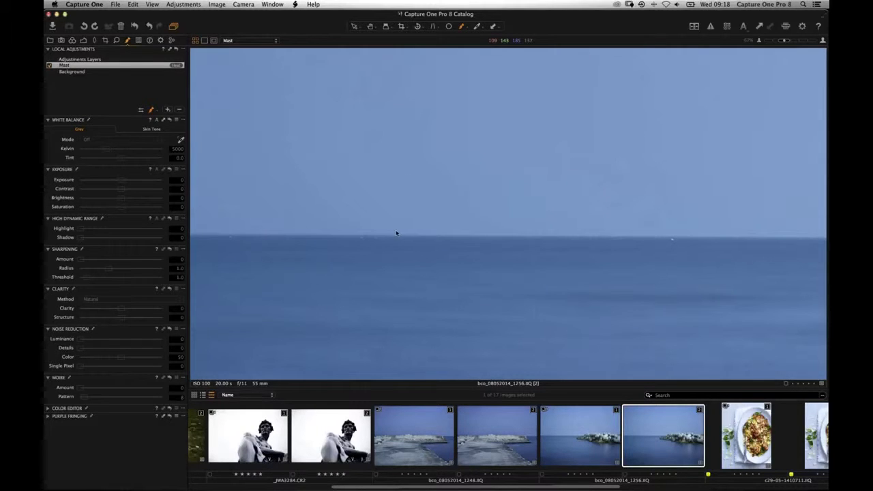
Try rotating the seascape to -4.11 and 5.92 degrees to test the heal repair, then reset the angle to 0.
click(105, 40)
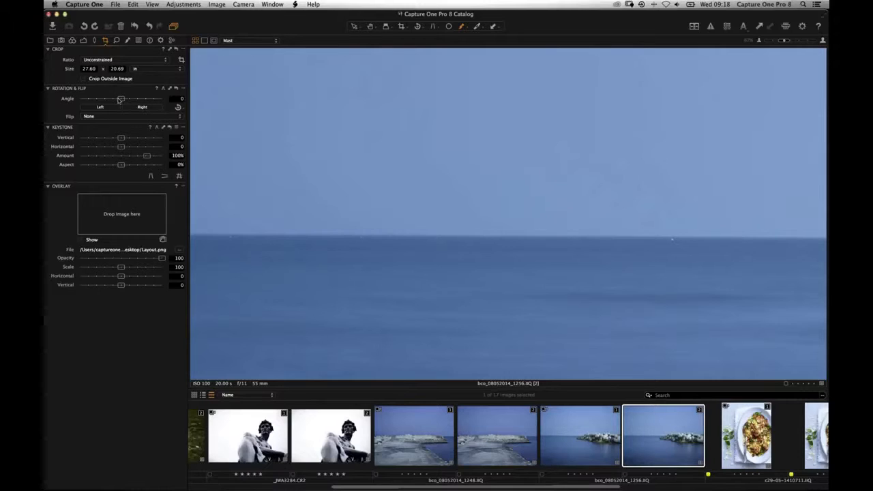
drag(120, 99, 117, 99)
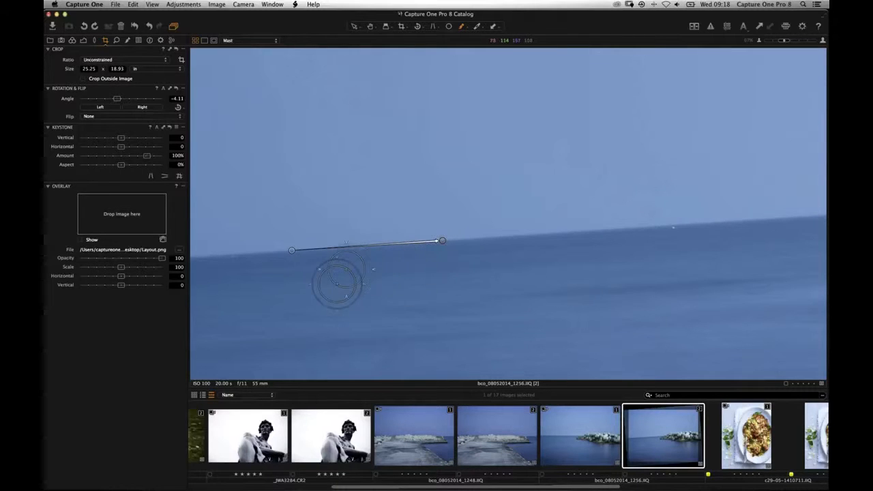
drag(123, 99, 132, 99)
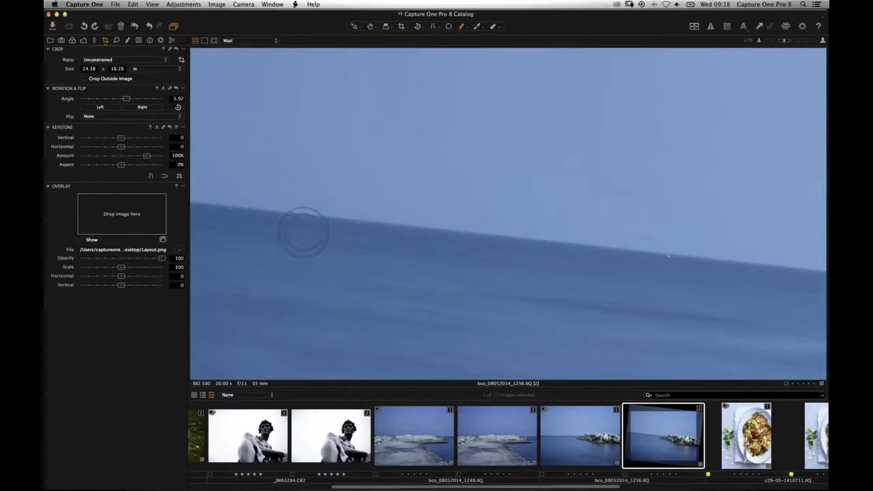
drag(288, 212, 436, 227)
click(177, 107)
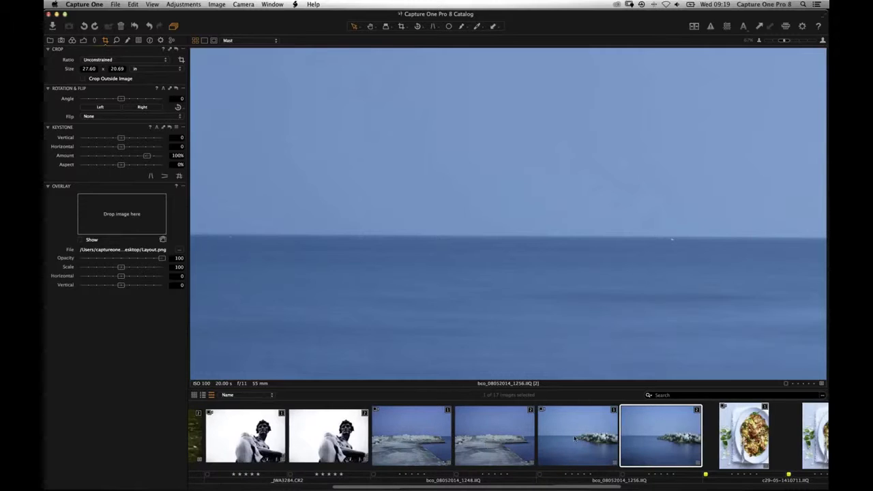
Open the second variant of the chard photo and bring the hole in the green leaf into view.
scroll(485, 444, right, 10)
scroll(483, 429, right, 5)
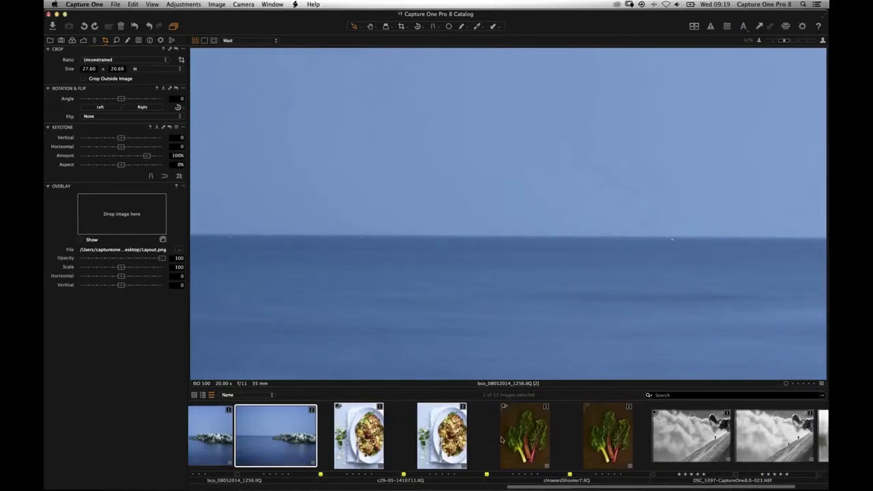
click(539, 443)
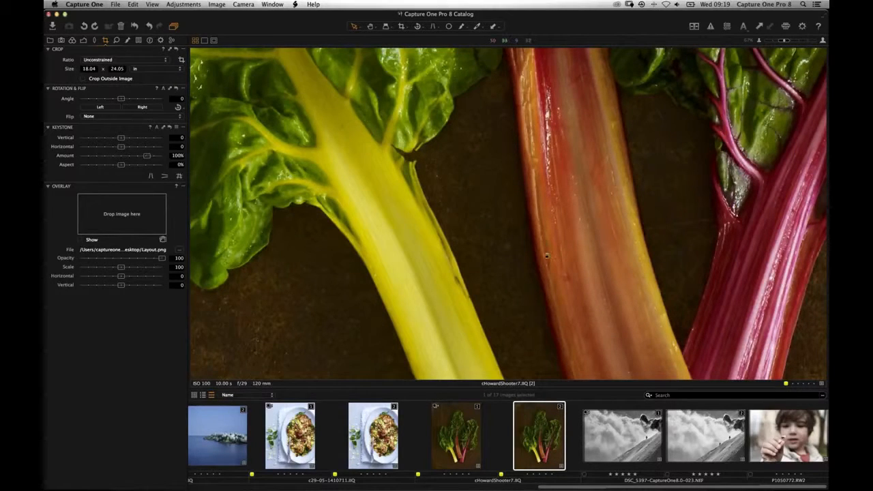
drag(547, 256, 777, 421)
drag(430, 109, 431, 118)
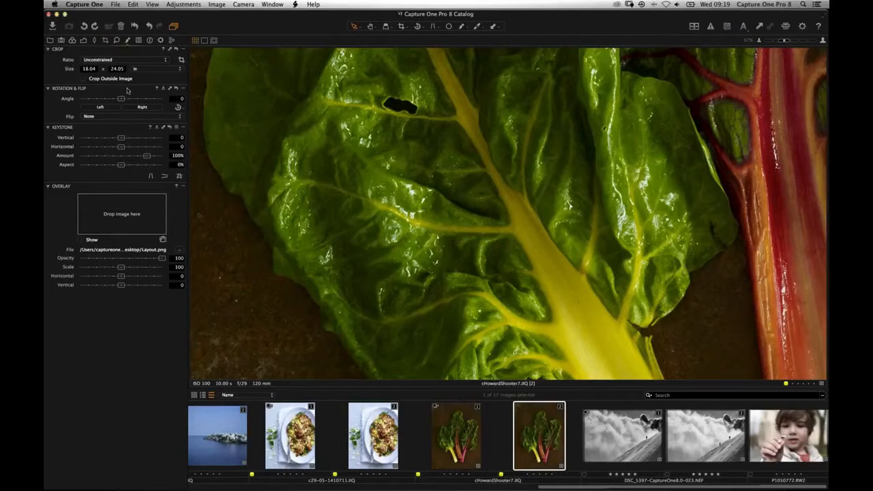
Add a new heal layer named "Leaf hole" in the local adjustments.
click(127, 40)
click(168, 111)
click(203, 154)
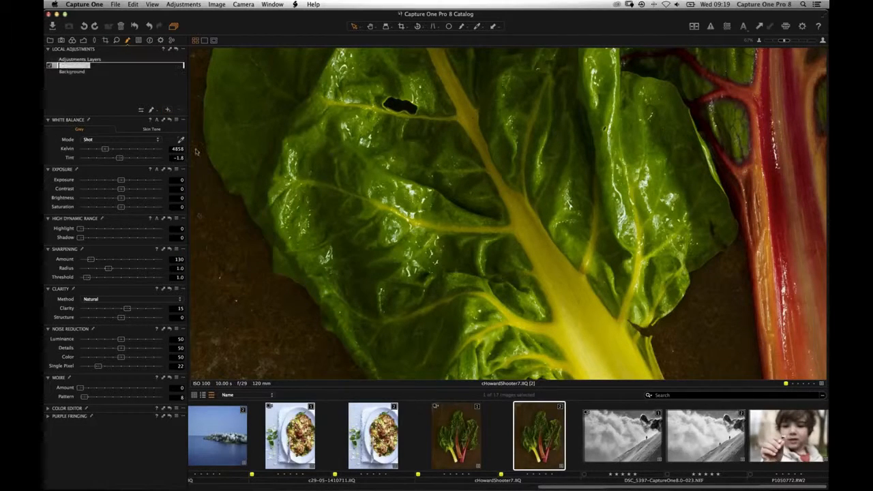
text(Leaf N)
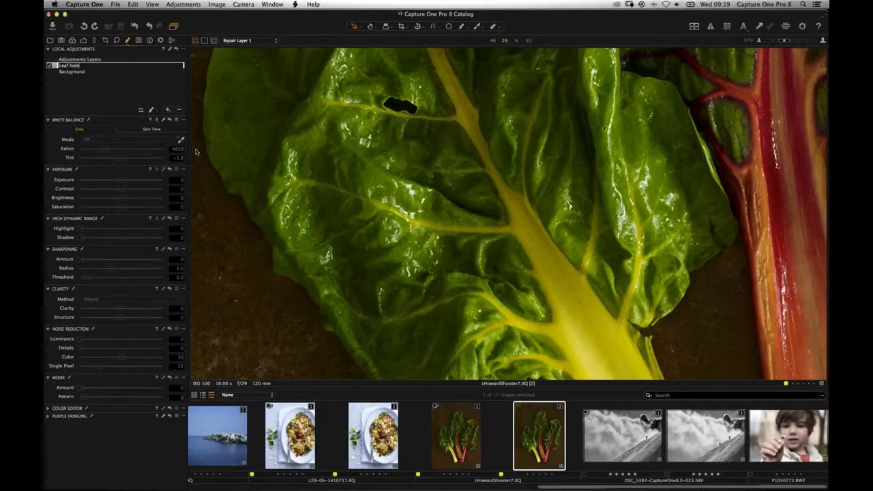
text(ole)
key(Return)
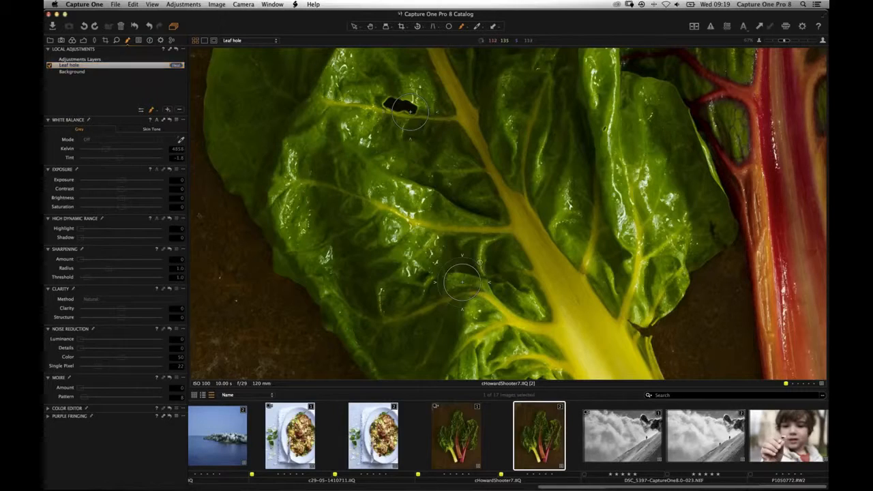
Heal the hole in the green leaf from the sampled leaf area and trim the mask around it with a size 74 eraser.
drag(391, 102, 401, 105)
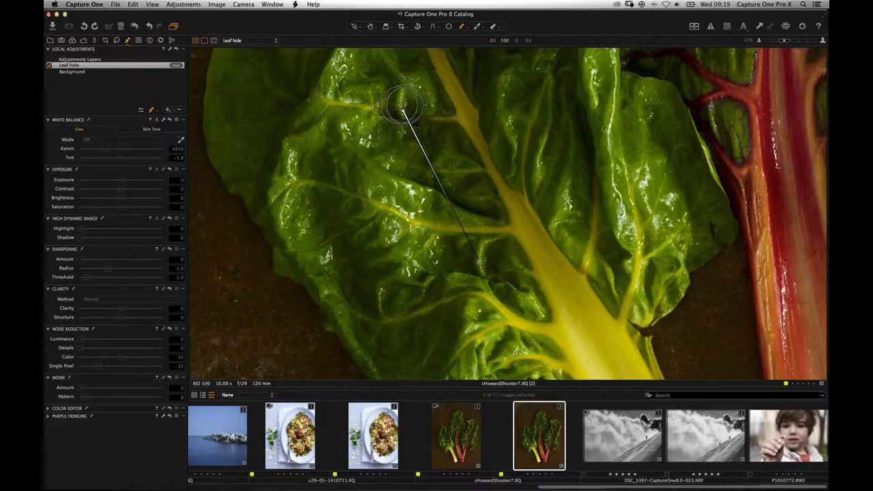
drag(400, 106, 399, 109)
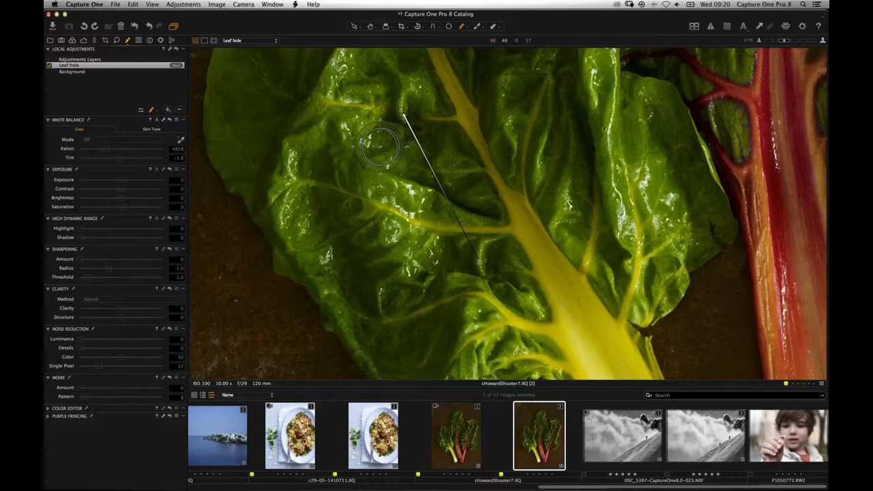
right_click(348, 182)
drag(352, 184, 344, 183)
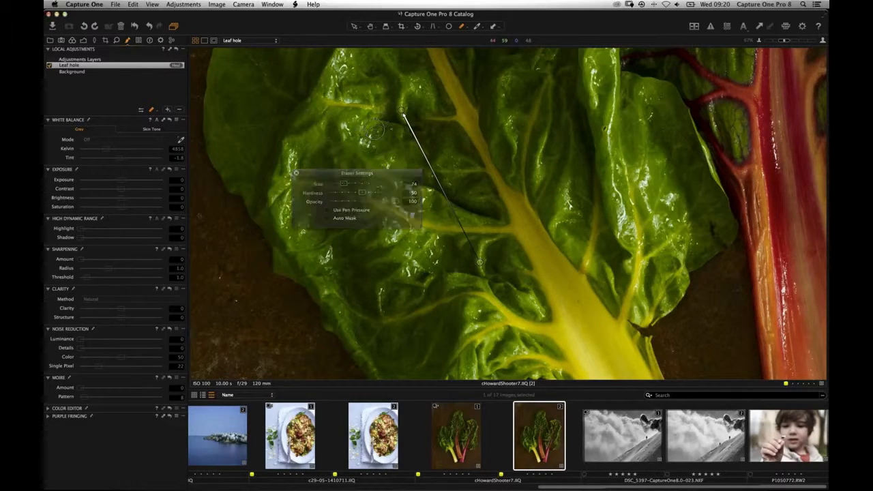
drag(382, 104, 416, 107)
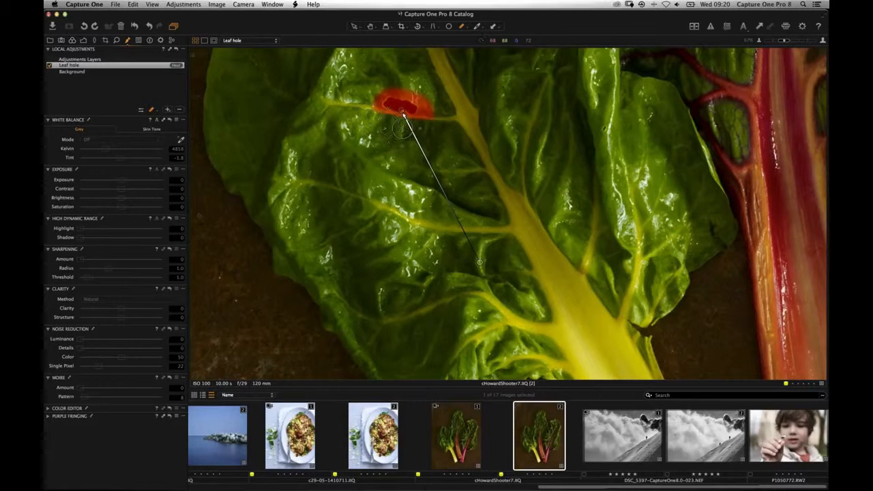
key(m)
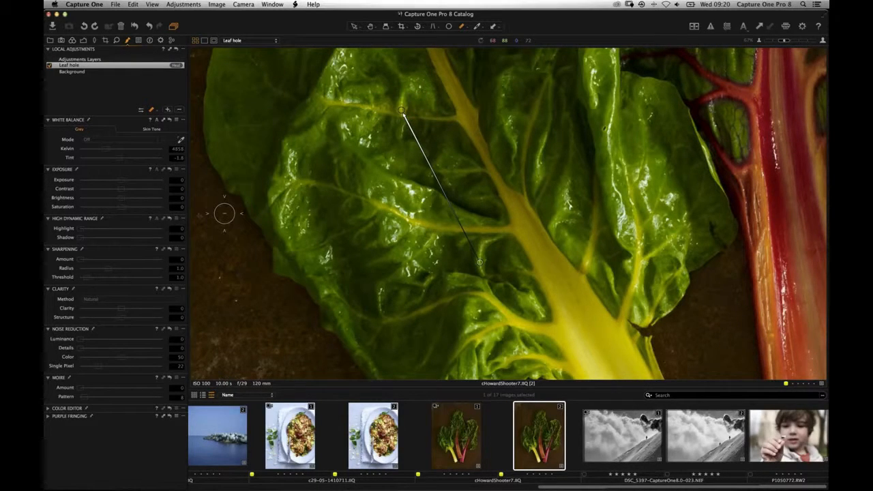
Add a second heal layer named "Scratch" for the pale scratch on the brown background beside the green leaf.
key(v)
key(super+b)
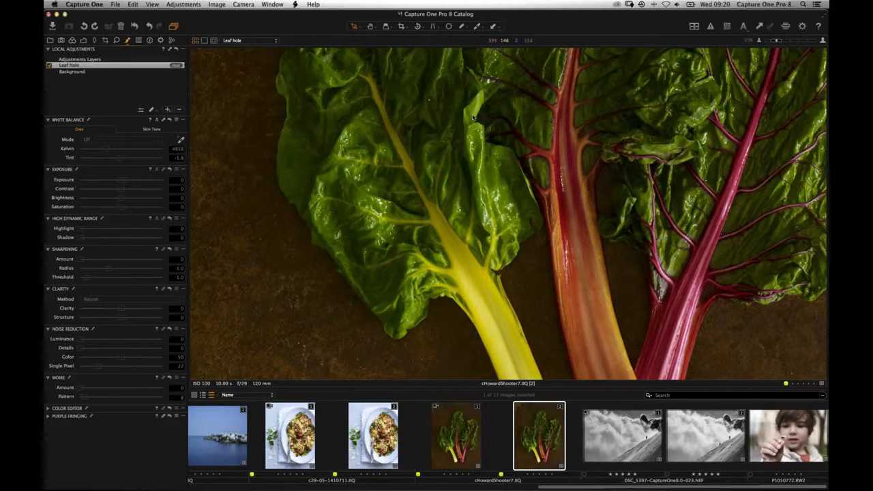
key(super+minus)
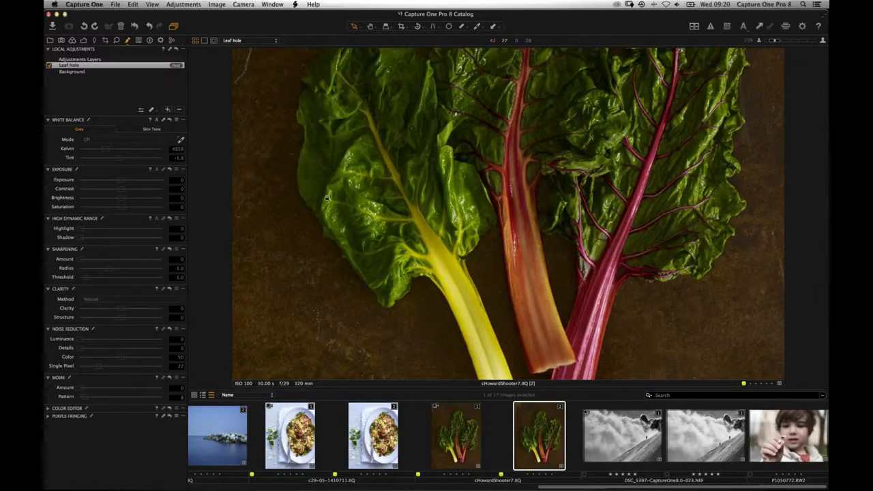
scroll(335, 204, up, 5)
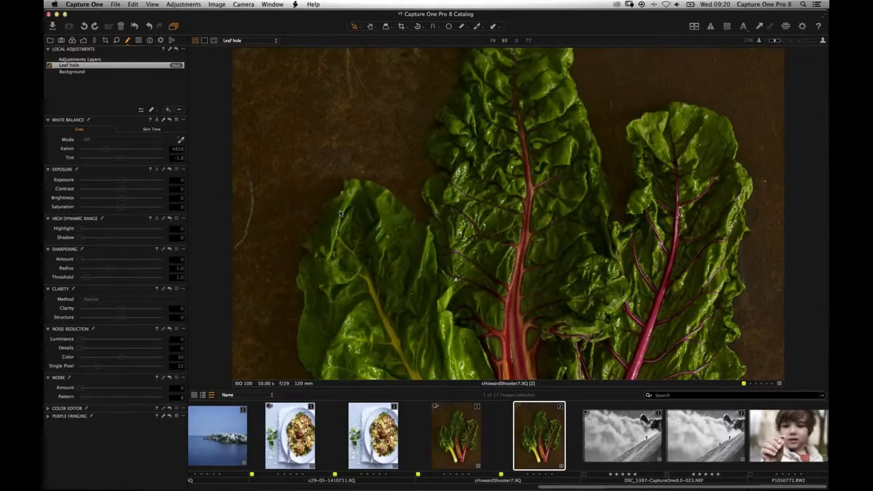
key(super+plus)
key(super+plus)
drag(326, 199, 736, 123)
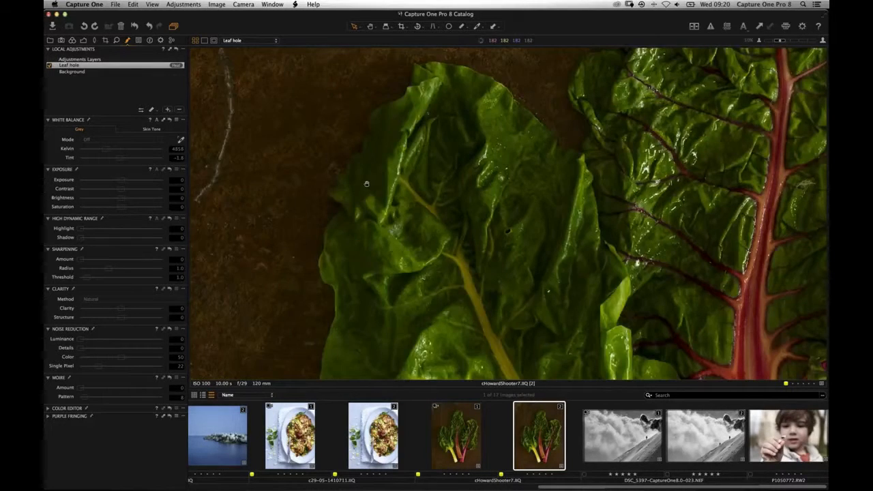
scroll(367, 183, up, 3)
click(167, 109)
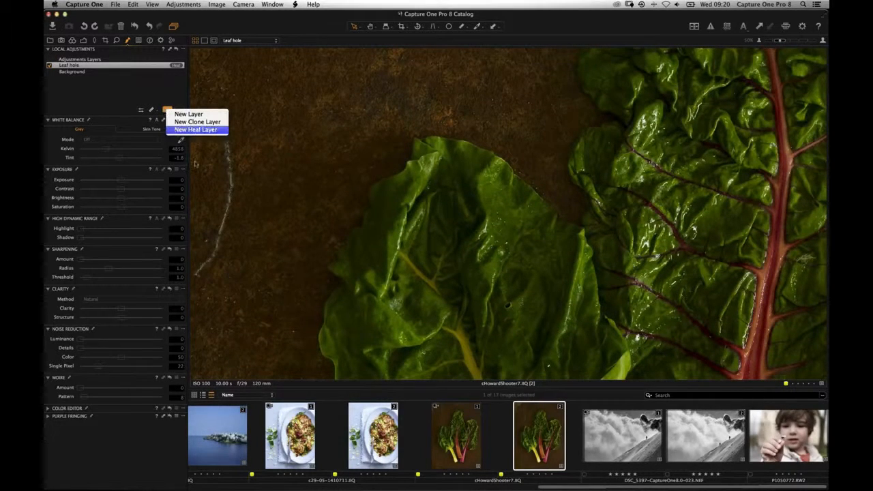
click(196, 159)
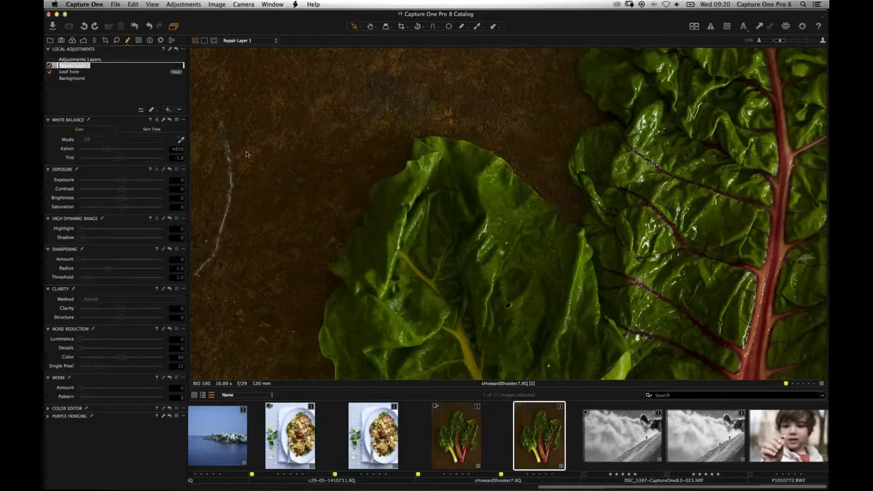
text(Scratch)
key(Return)
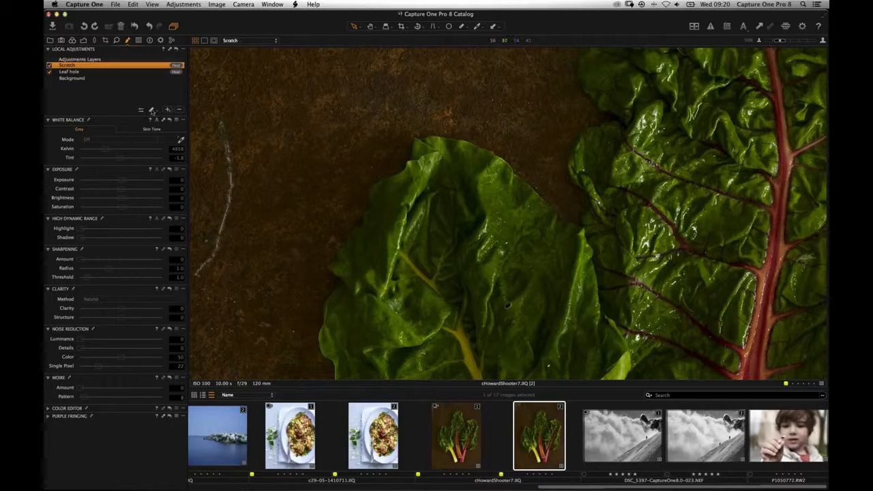
Heal the pale curved scratch along its full length with a size 63 brush, sampling clean brown background to its right.
click(151, 110)
click(288, 132)
alt+click(281, 110)
click(223, 125)
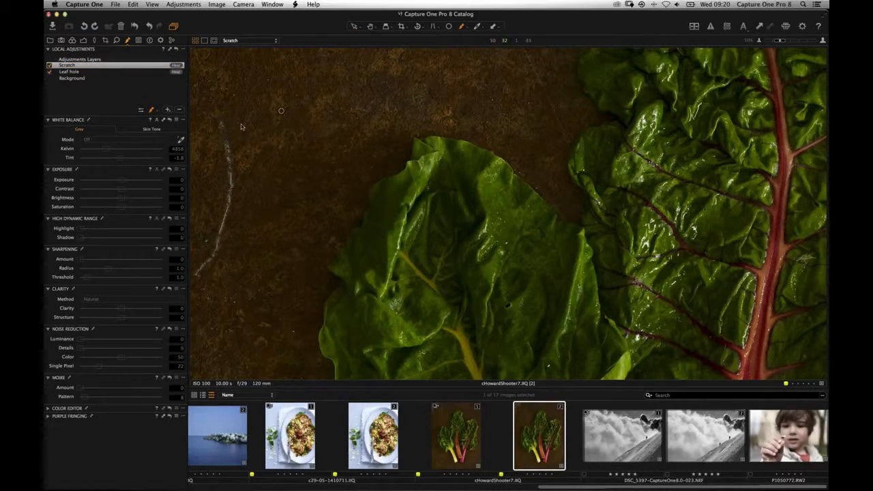
right_click(241, 126)
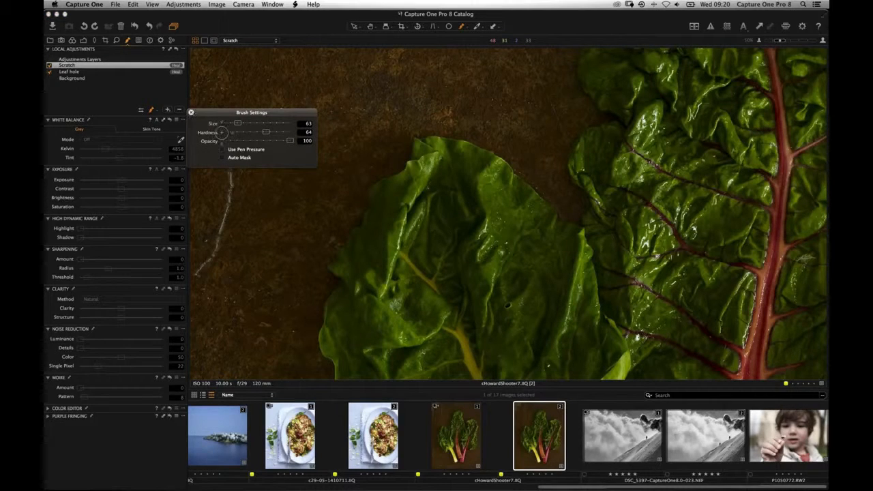
mouse_move(217, 121)
mouse_down()
mouse_move(230, 160)
mouse_move(229, 204)
mouse_move(212, 259)
mouse_move(192, 277)
mouse_up()
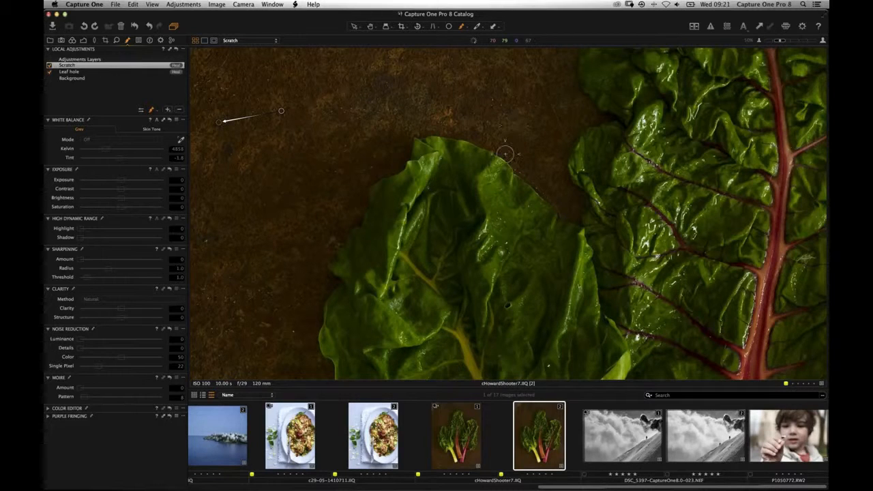
Add another heal layer named "scracth 2" for the pale marks on the background above the middle leaf.
key(super+plus)
key(space)
drag(396, 332, 423, 301)
drag(533, 58, 280, 206)
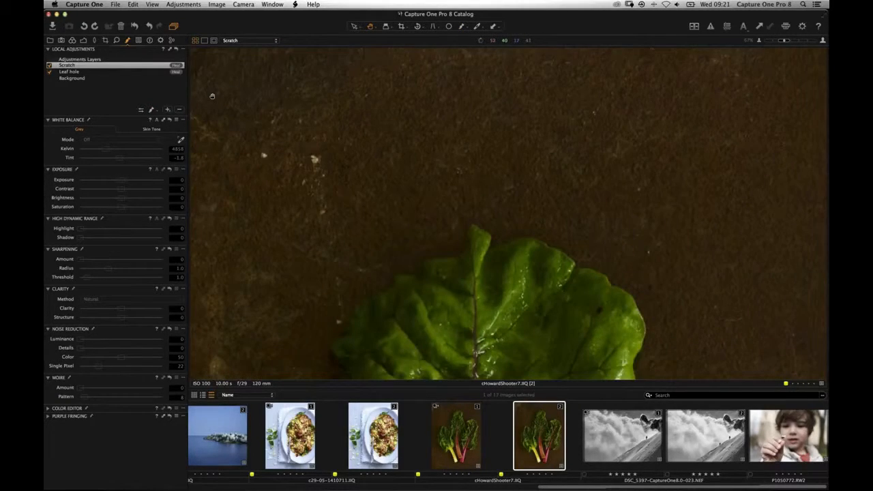
click(168, 109)
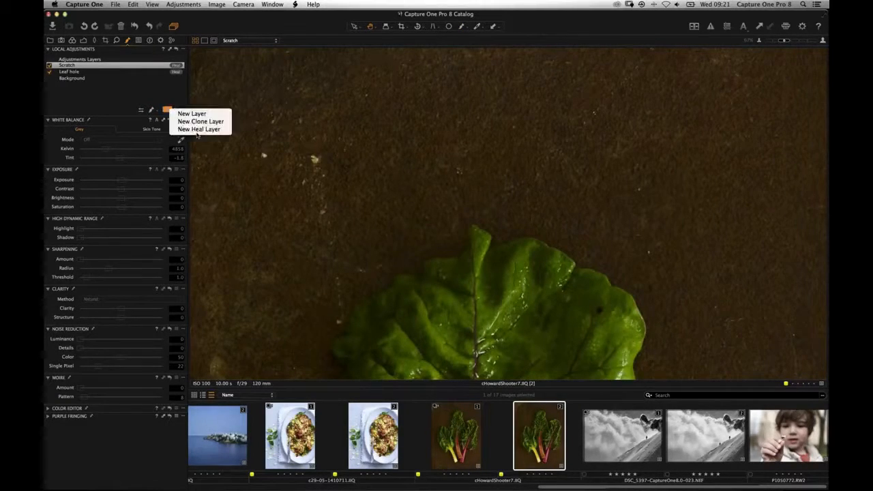
click(200, 129)
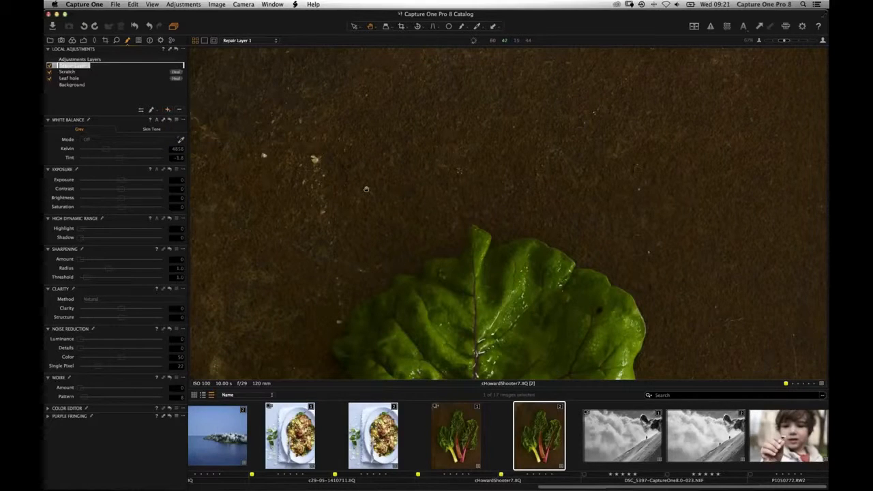
text(scratch)
key(Return)
Heal the line of pale marks and the small spot beside it, sampling clean background above and to the right.
click(152, 110)
click(185, 113)
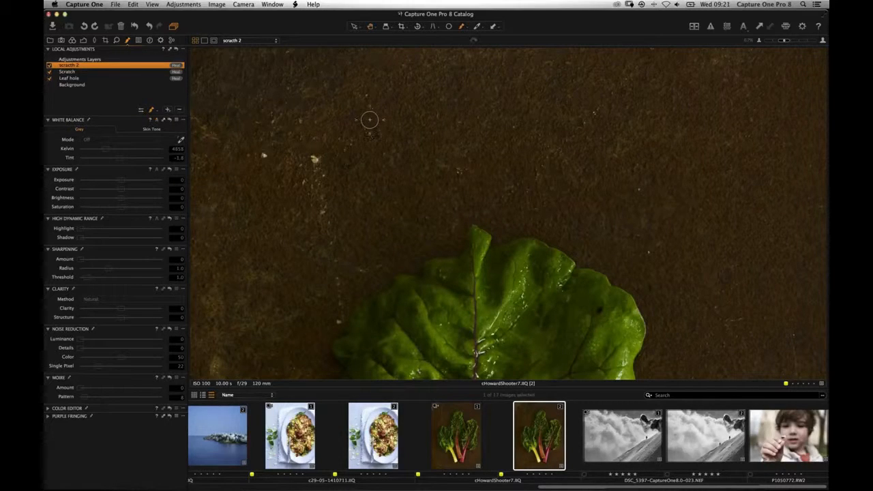
alt+click(356, 124)
drag(313, 161, 317, 199)
drag(336, 274, 335, 320)
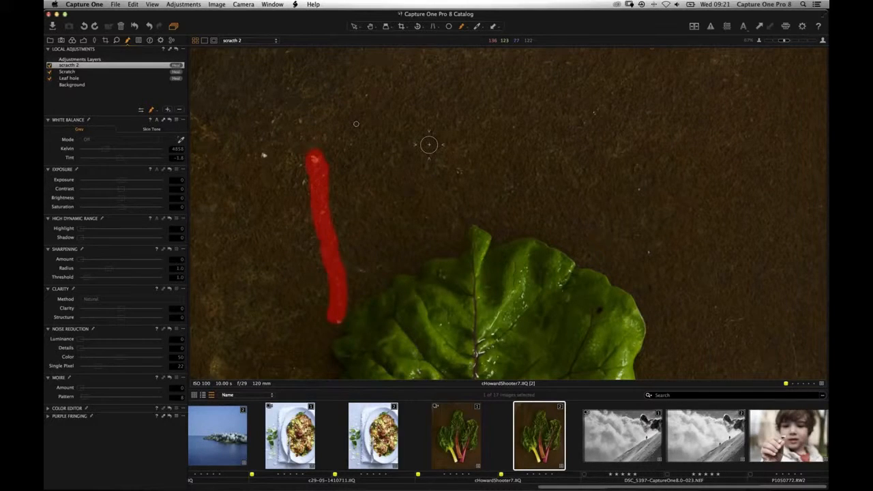
click(262, 158)
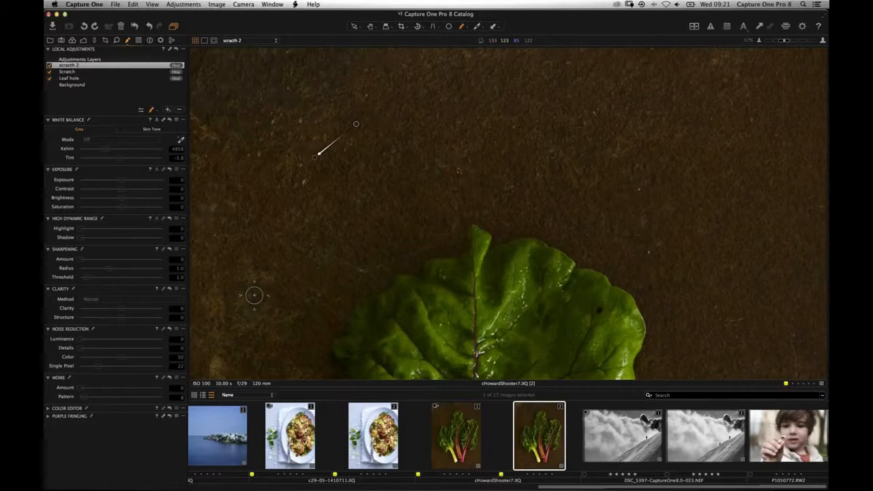
Compare the whole chard photo with the scracth 2, Scratch and Leaf hole heal layers switched off and on.
click(156, 69)
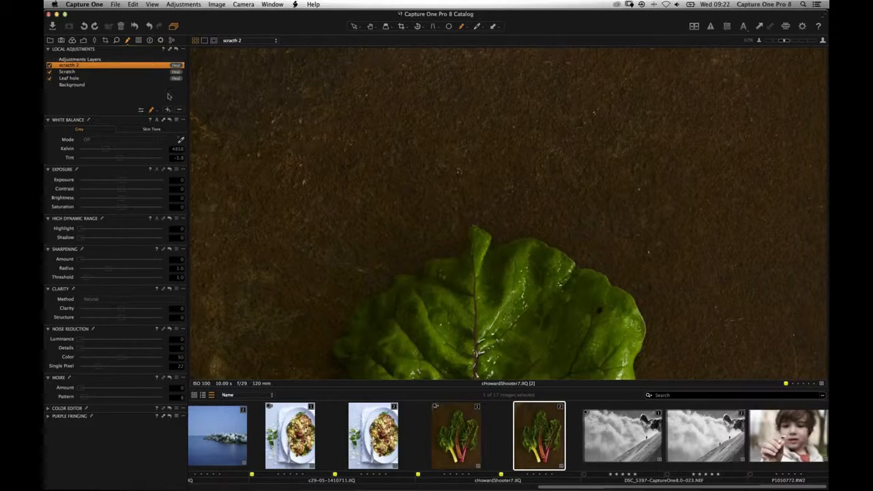
right_click(153, 65)
click(341, 199)
drag(565, 162, 680, 182)
drag(449, 94, 470, 111)
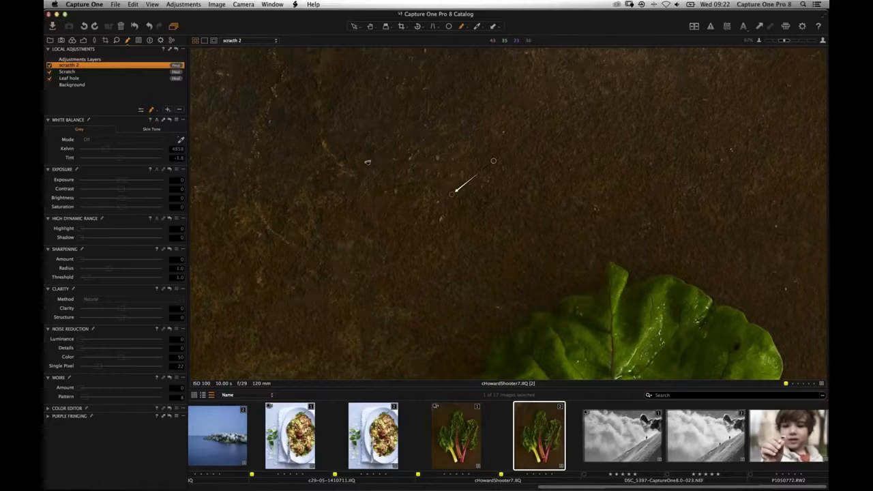
key(super+0)
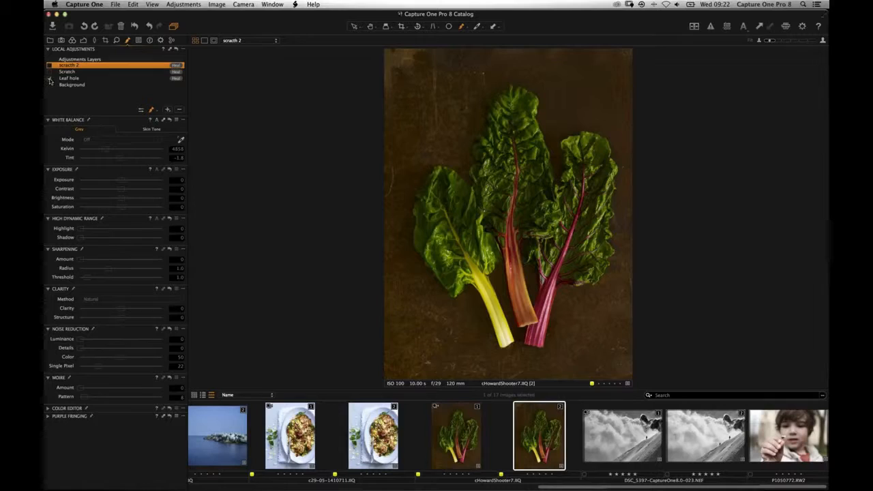
click(49, 66)
key(h)
On the Leaf hole layer, paint a larger heal mask over and above the leaf hole with a size 181 brush.
key(super+plus)
key(super+plus)
scroll(521, 156, right, 2)
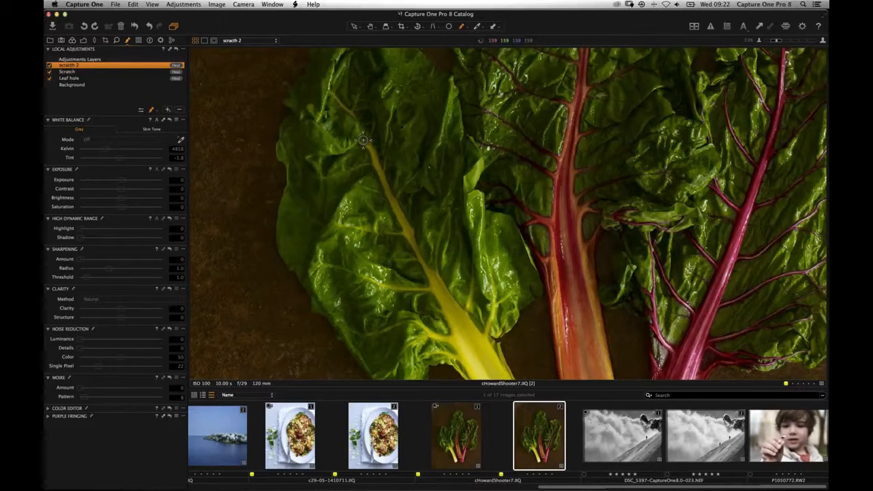
scroll(363, 140, down, 1)
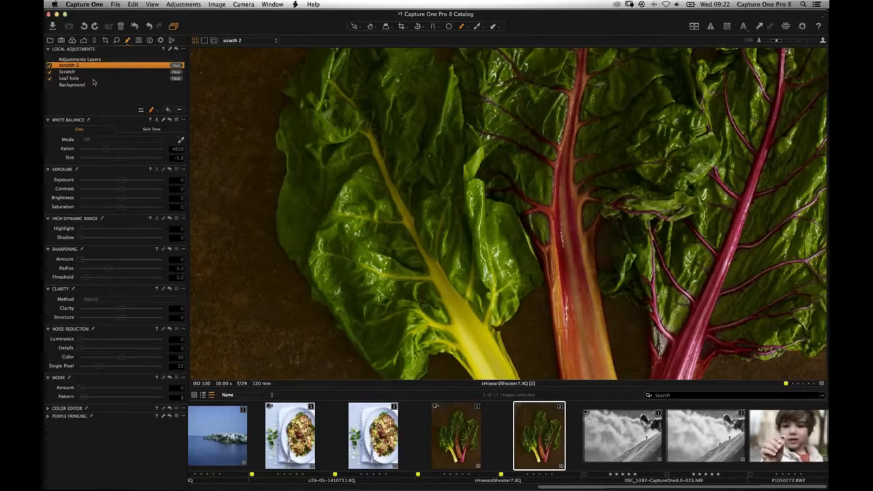
click(76, 78)
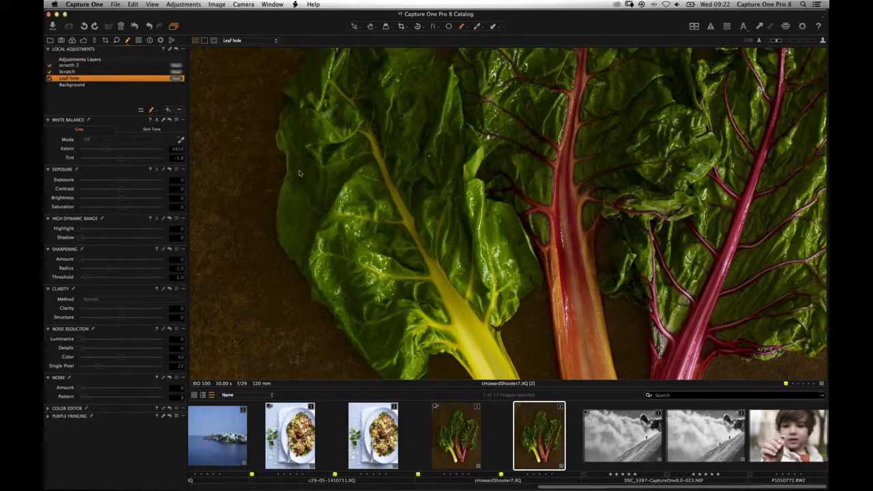
key(b)
key(super+plus)
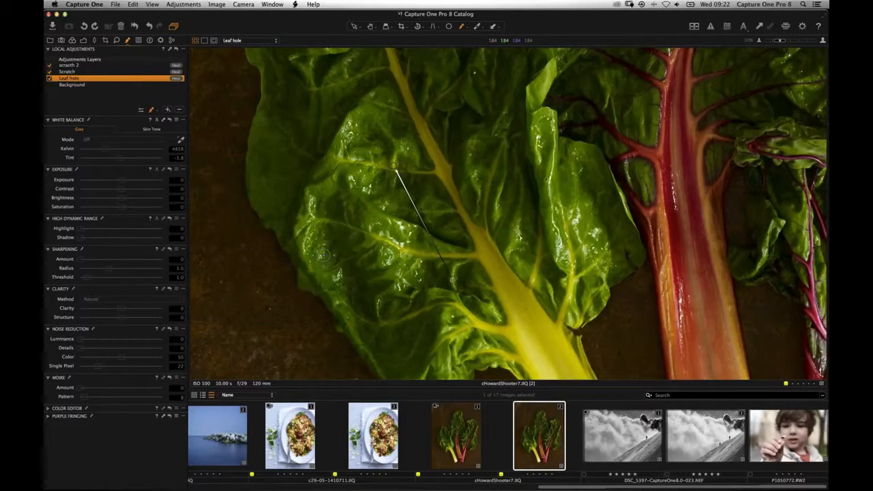
right_click(322, 261)
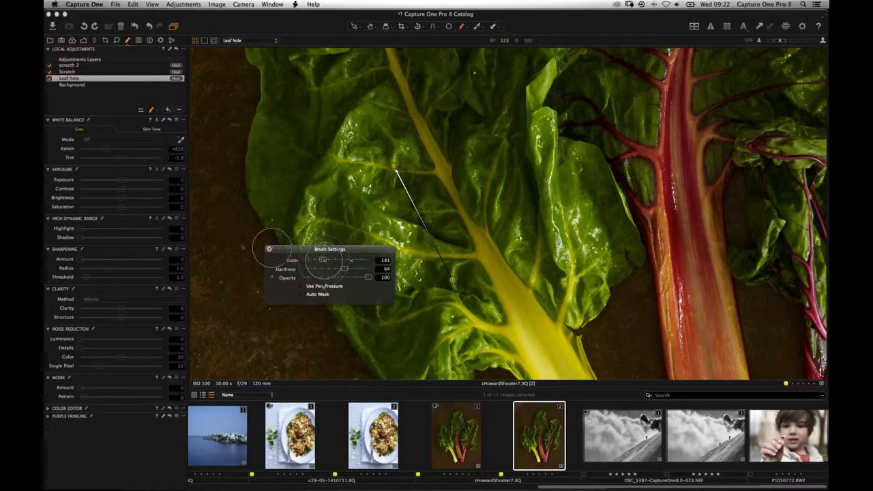
click(269, 249)
click(395, 167)
mouse_move(394, 167)
mouse_down()
mouse_move(379, 158)
mouse_move(389, 166)
mouse_move(401, 148)
mouse_up()
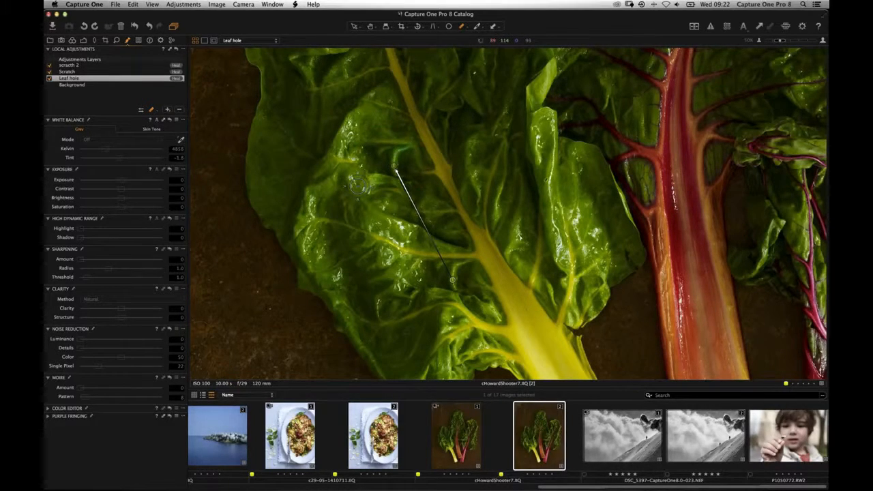
Display the Leaf hole mask, erase its excess above and beside the hole, and touch up the hole with a smaller brush.
key(m)
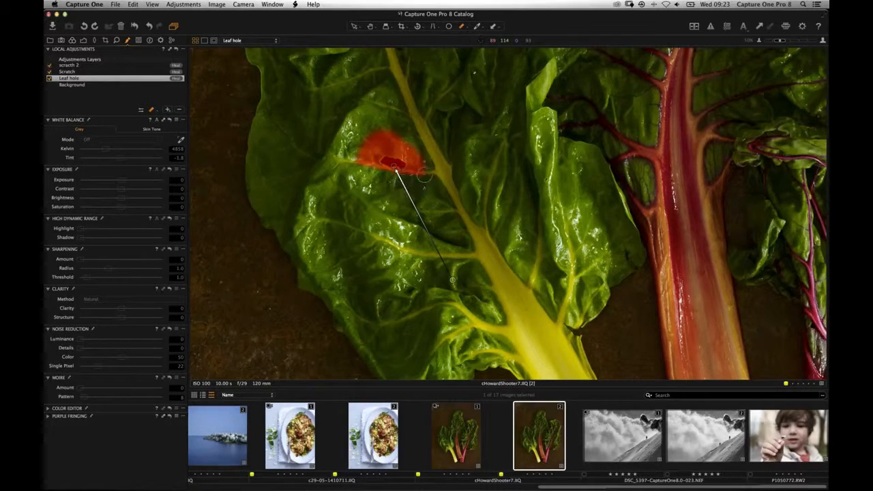
mouse_move(414, 169)
mouse_down()
mouse_move(373, 138)
mouse_move(407, 143)
mouse_move(381, 141)
mouse_move(354, 158)
mouse_move(387, 146)
mouse_up()
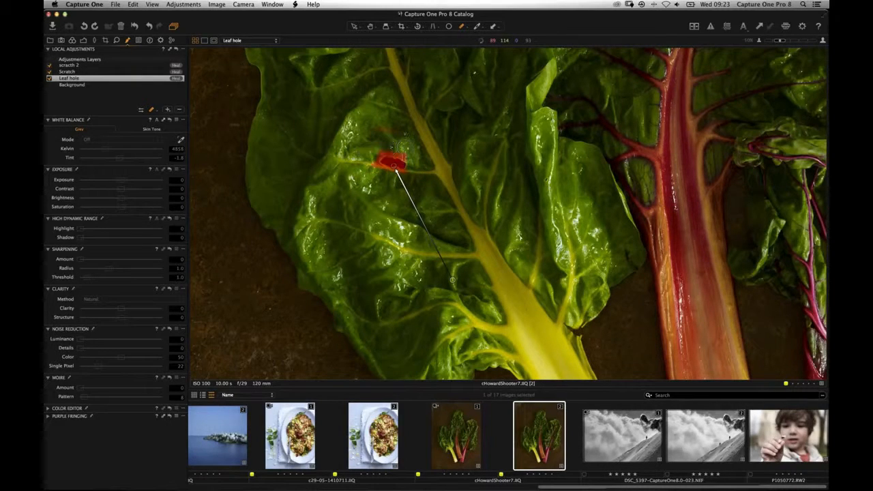
key(m)
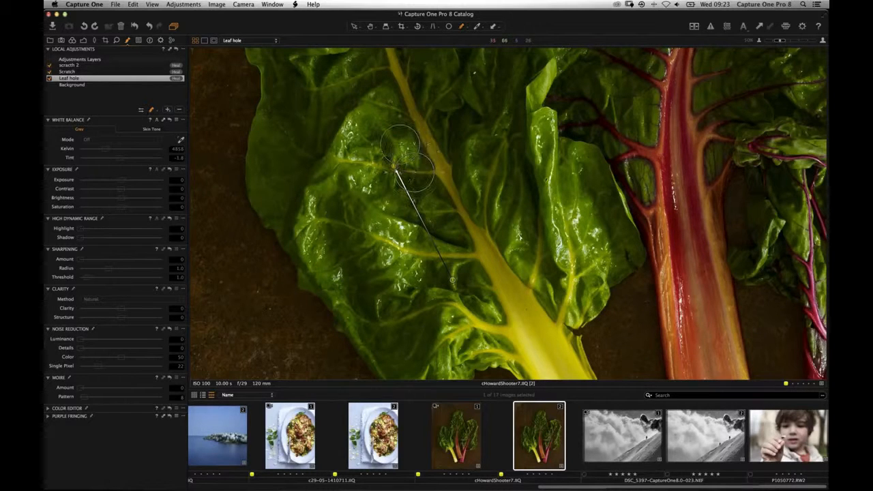
right_click(372, 126)
drag(368, 121, 320, 121)
drag(383, 157, 390, 157)
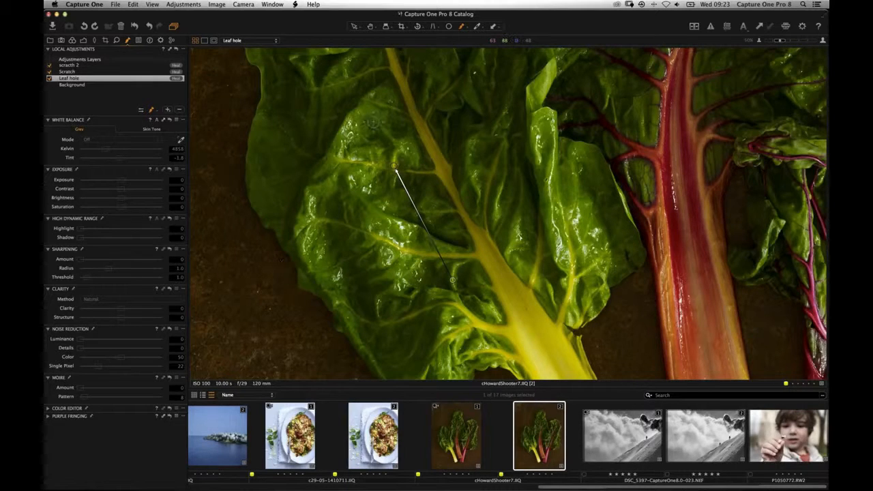
Lightly erase the Leaf hole mask over the repair with a size 74, hardness 50, opacity 14 eraser, and adjust the eraser settings.
click(151, 110)
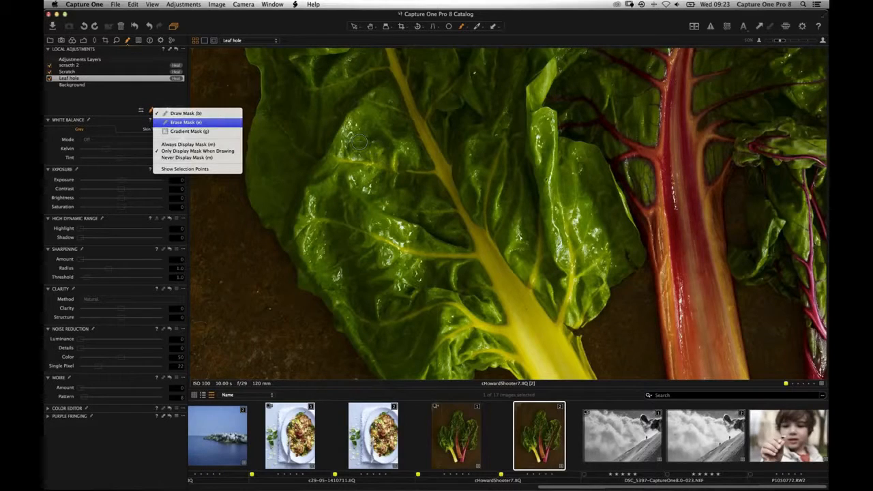
click(184, 122)
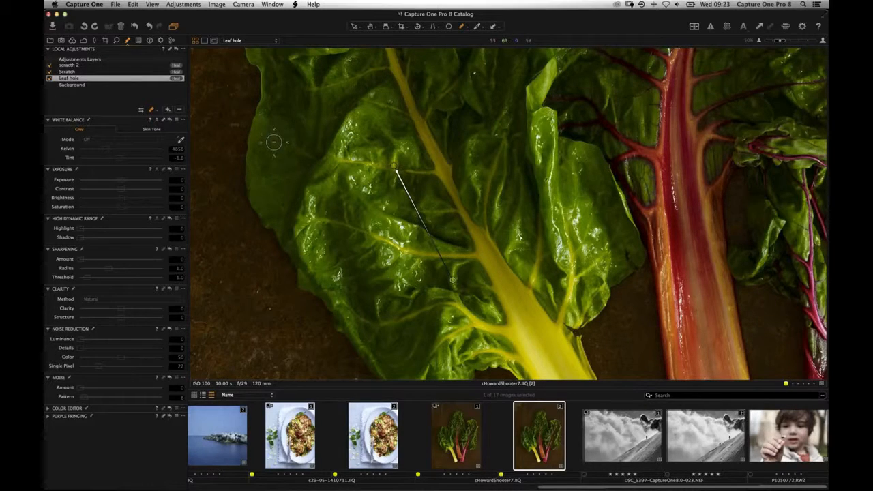
right_click(276, 161)
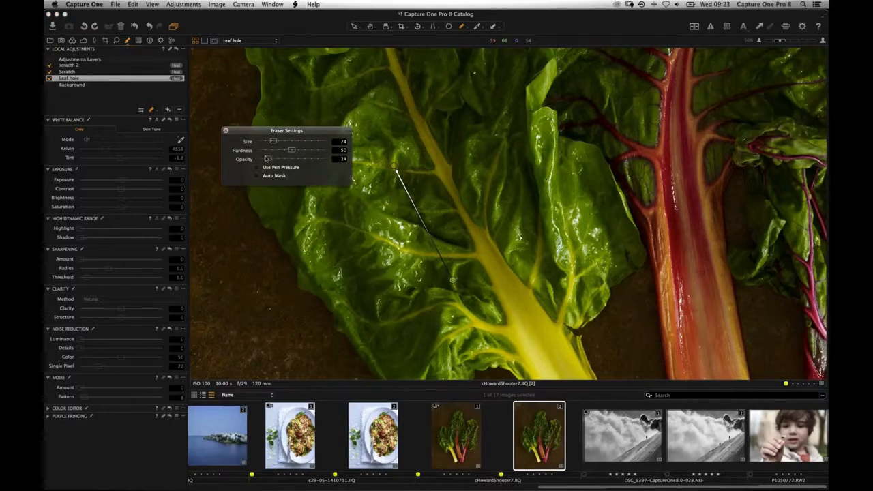
click(225, 131)
drag(381, 161, 401, 161)
key(m)
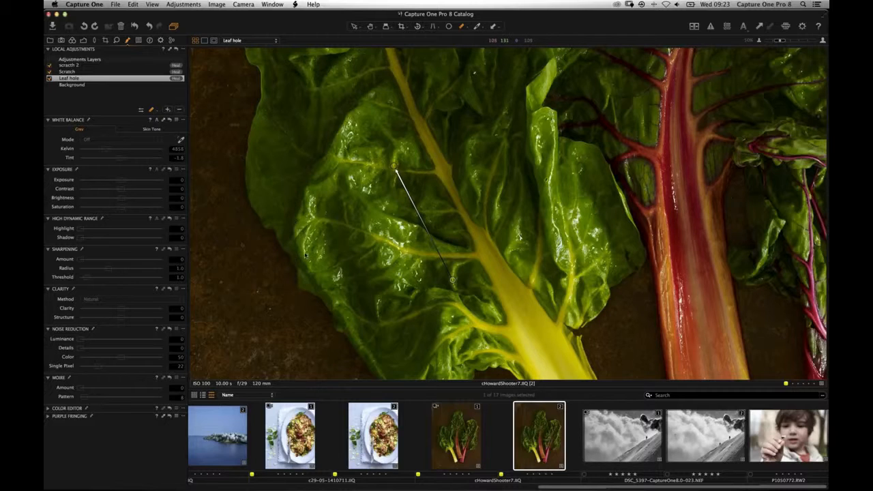
right_click(307, 249)
drag(296, 237, 312, 238)
Add a heal layer named "buoy" to the second variant of the pier photo bco_08052014_1248.IIQ.
scroll(393, 427, left, 1)
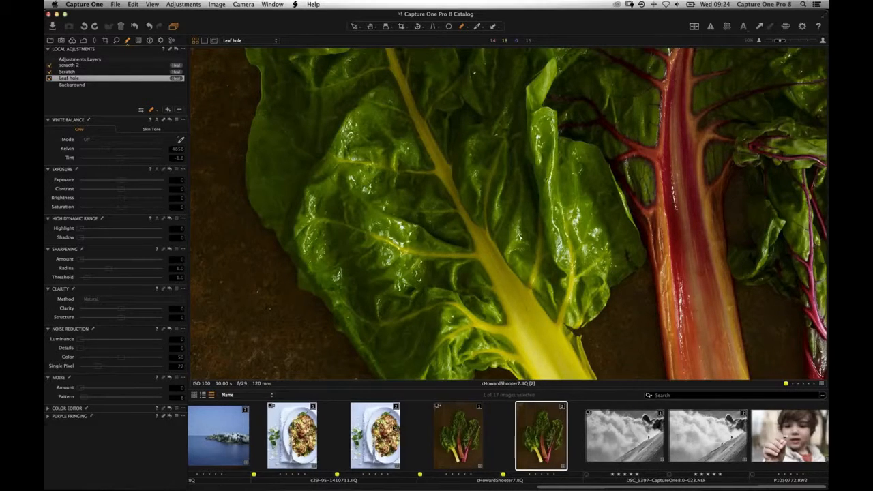
scroll(430, 428, left, 10)
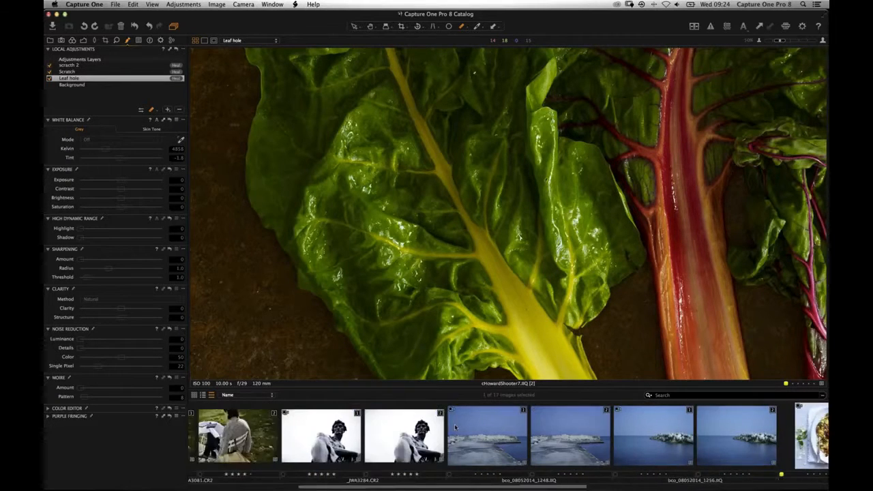
click(454, 456)
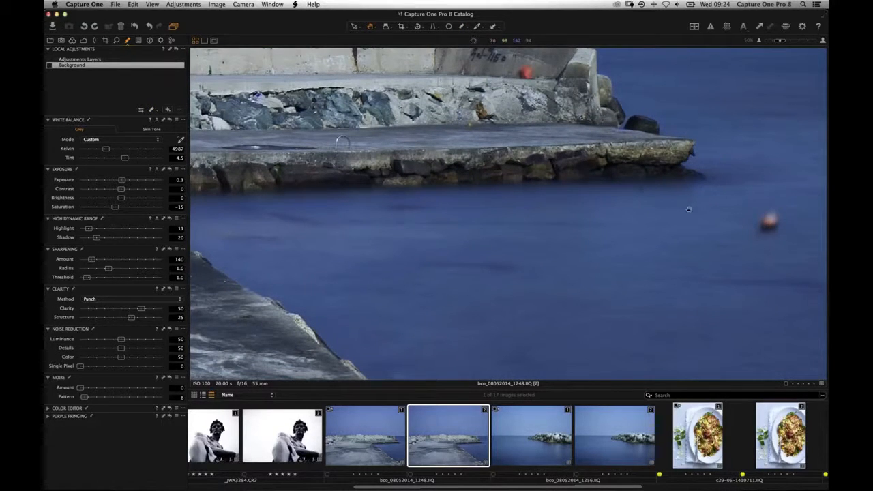
drag(168, 110, 238, 145)
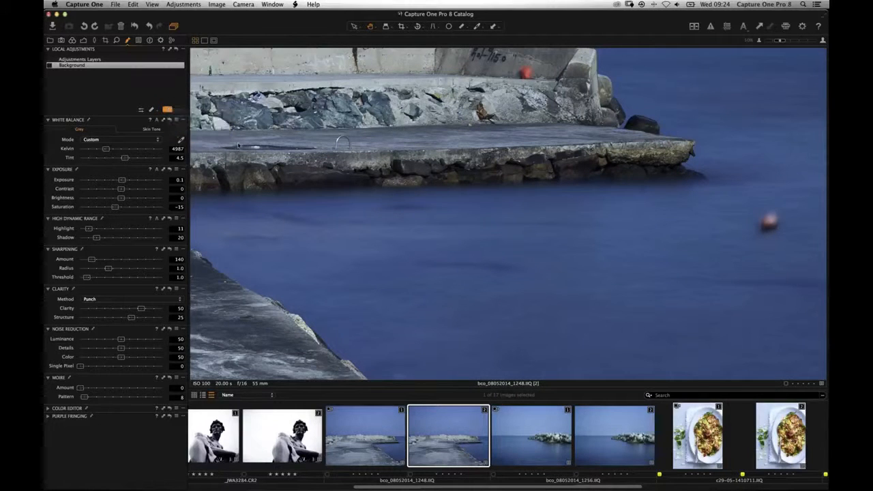
click(177, 28)
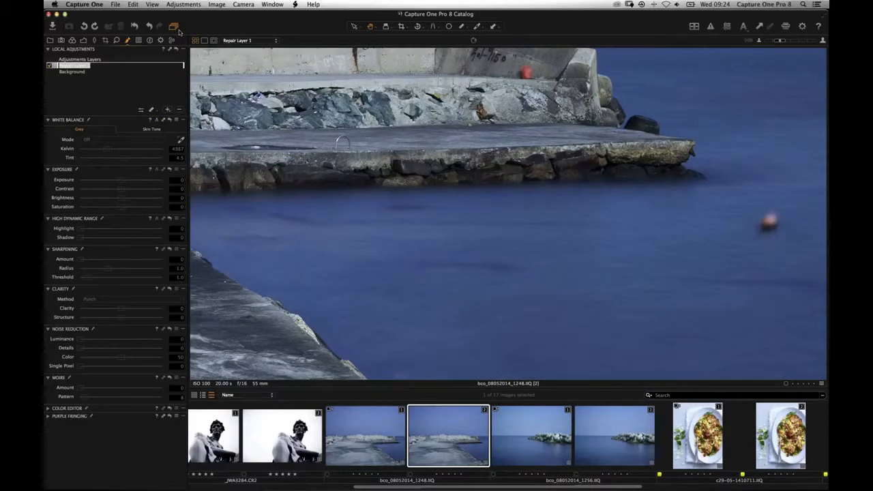
text(buoy)
key(Return)
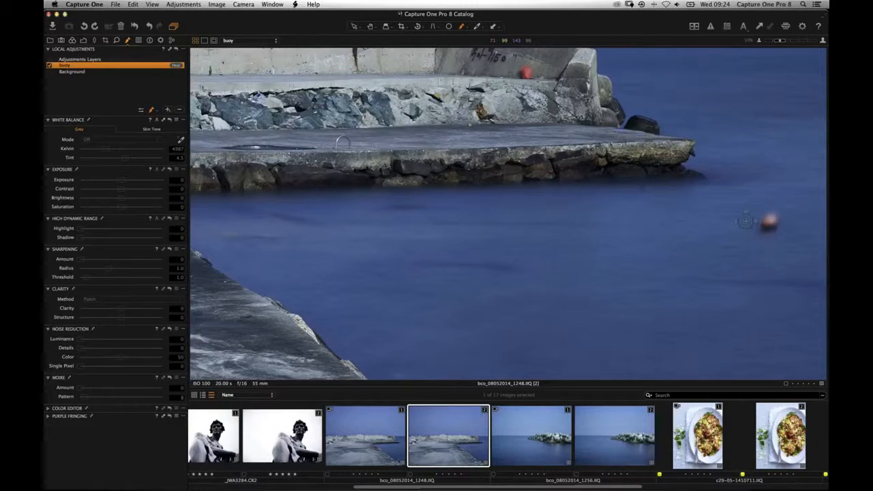
Heal away the blurred red buoy floating in the sea beyond the pier, and check the painted mask.
mouse_move(746, 221)
mouse_down()
mouse_move(770, 218)
mouse_move(768, 226)
mouse_move(773, 216)
mouse_move(768, 226)
mouse_move(777, 227)
mouse_move(772, 215)
mouse_up()
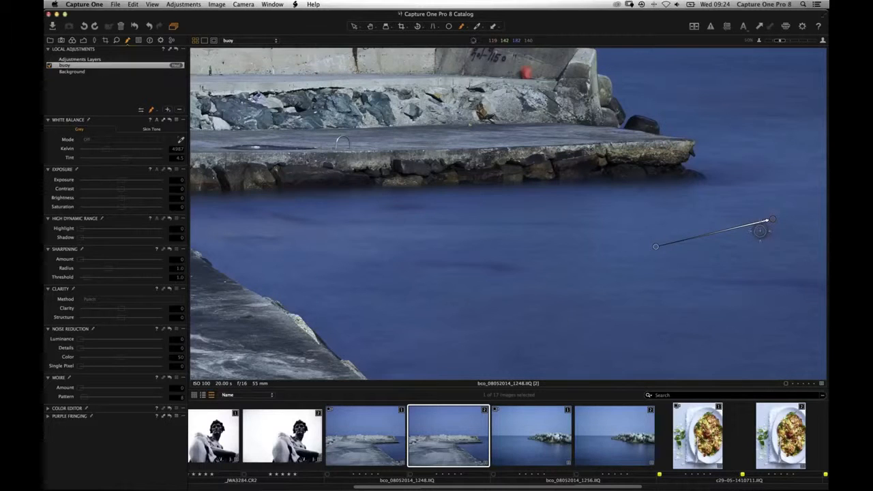
key(m)
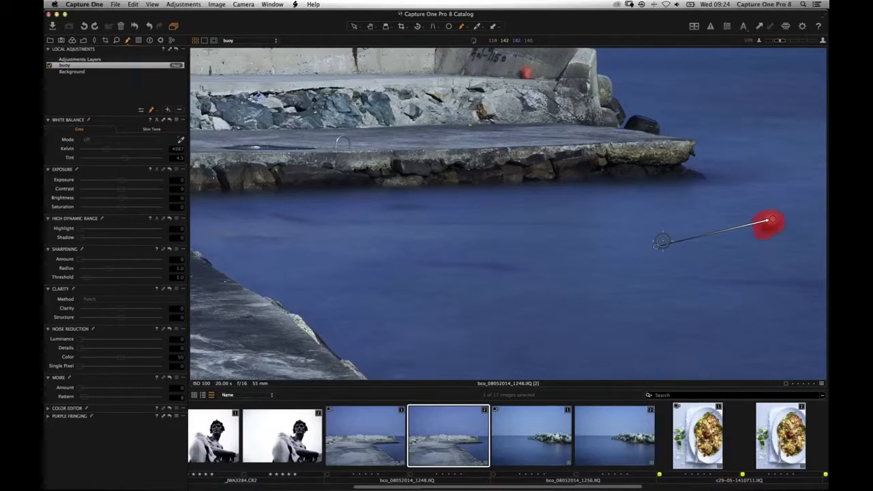
key(m)
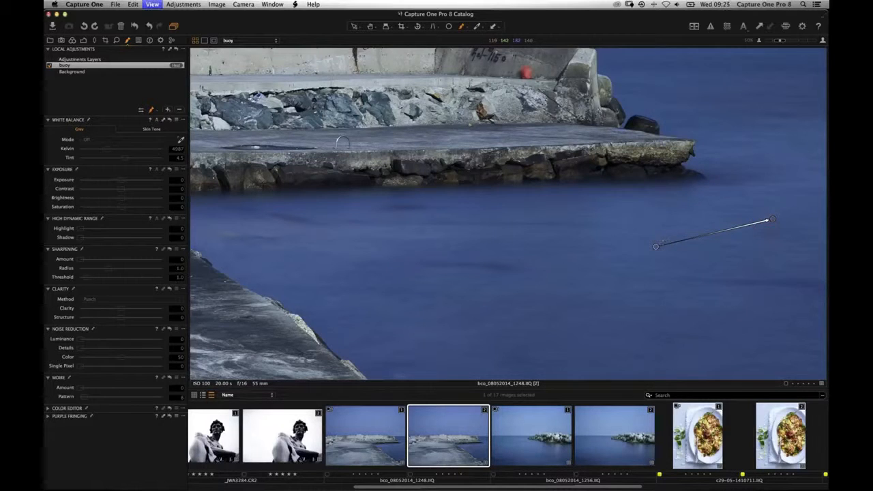
key(super+0)
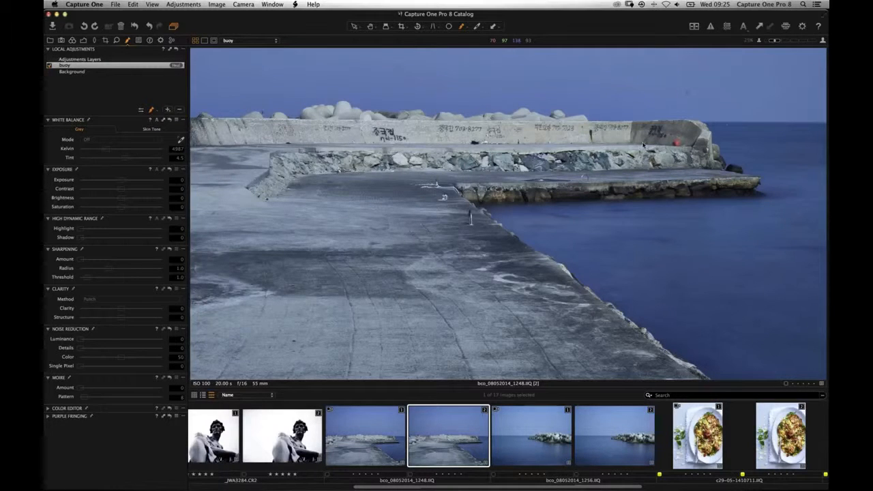
drag(651, 133, 665, 85)
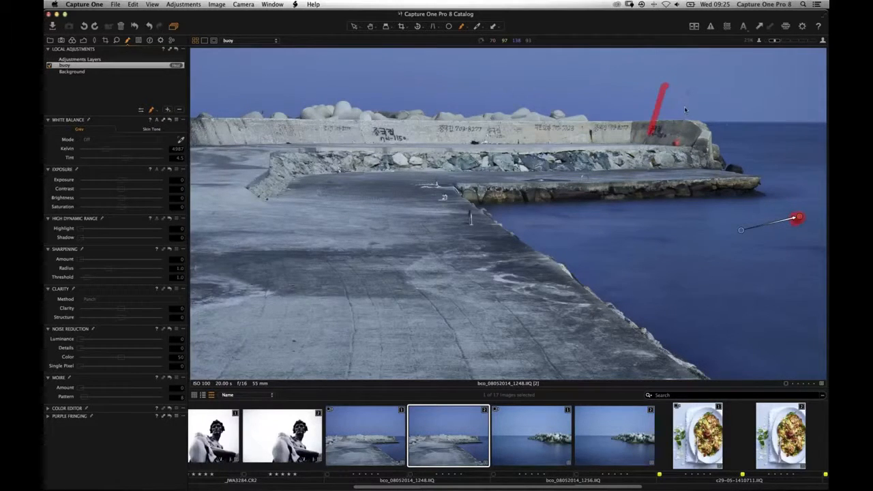
key(super+z)
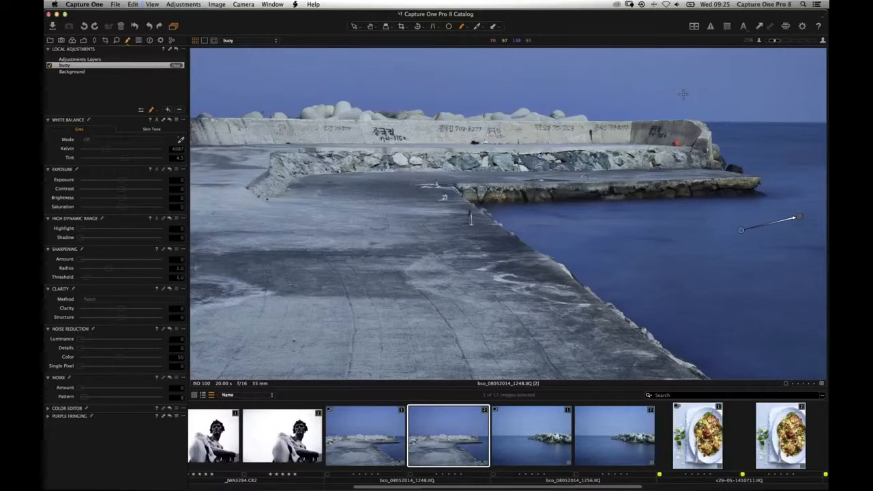
Remove the dark dust spot in the sky above the pier wall with a radius 43 Spot Removal correction.
key(super+b)
key(super+plus)
key(super+plus)
drag(737, 69, 577, 253)
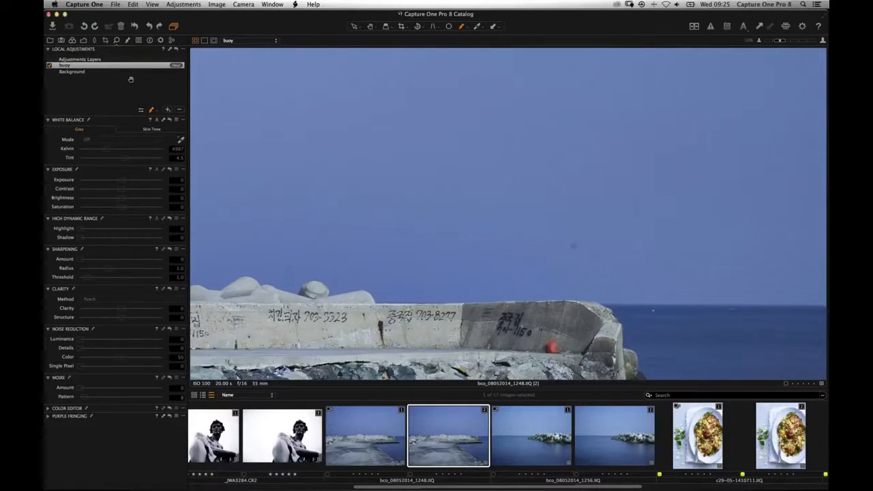
click(117, 41)
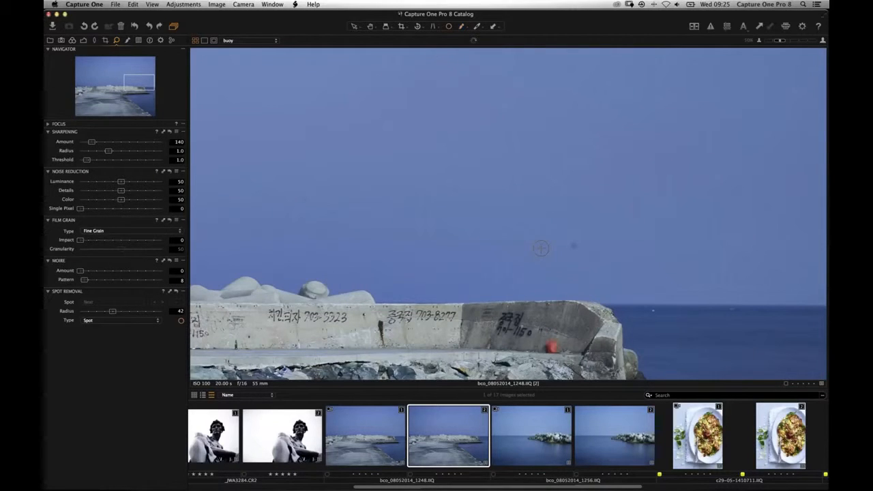
click(575, 247)
Prepare to copy the pier photo's Local Adjustments to both variants of bco_08052014_1256.IIQ, and cancel without applying them.
shift+click(603, 437)
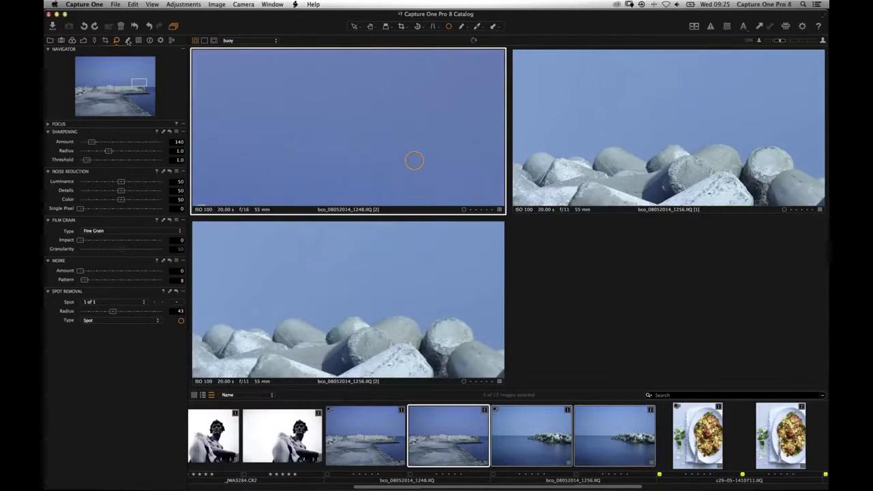
click(128, 40)
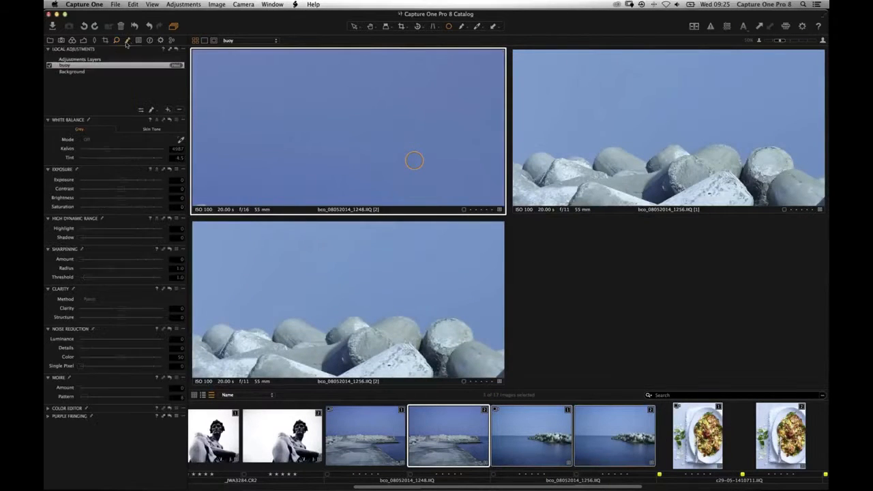
click(171, 52)
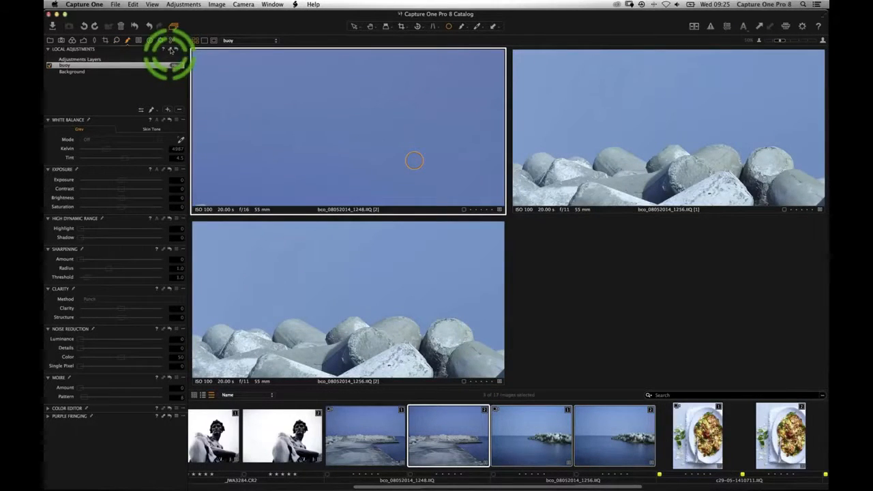
click(171, 50)
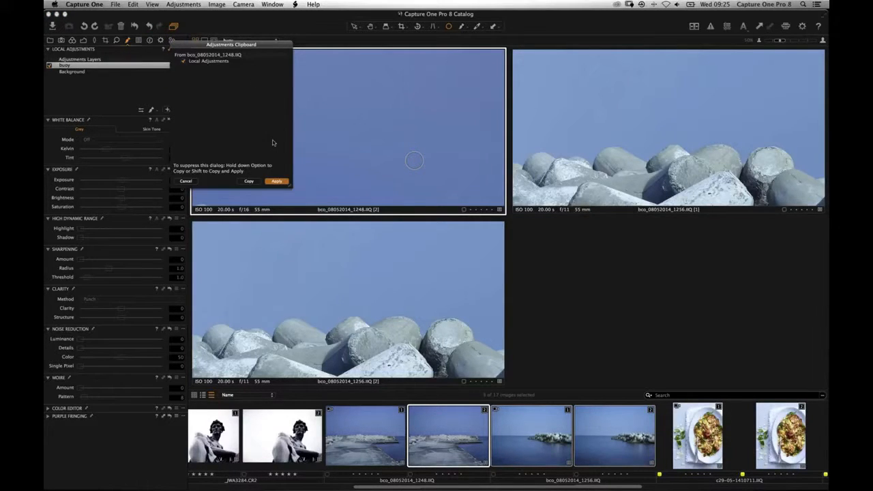
click(194, 182)
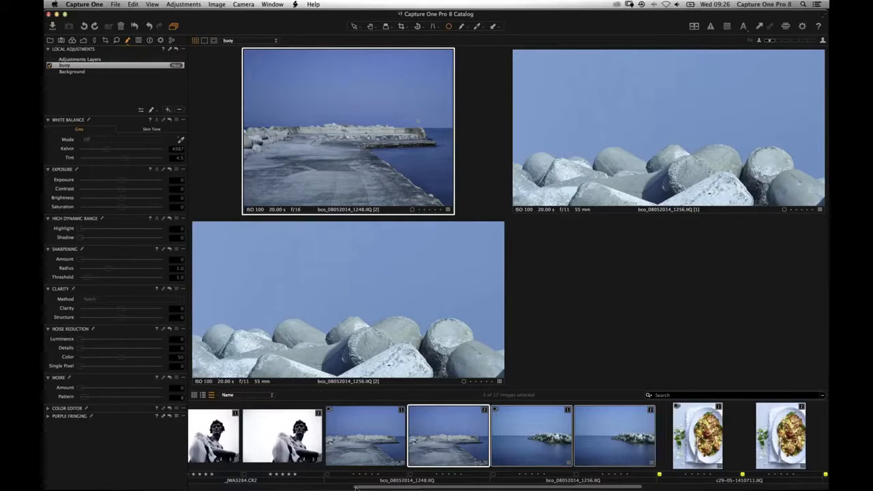
Review the retouched first variants of _JWA3081.CR2 and cHowardShooter7.IIQ, comparing the chard with its Scratch clone layer off and on.
scroll(268, 488, left, 5)
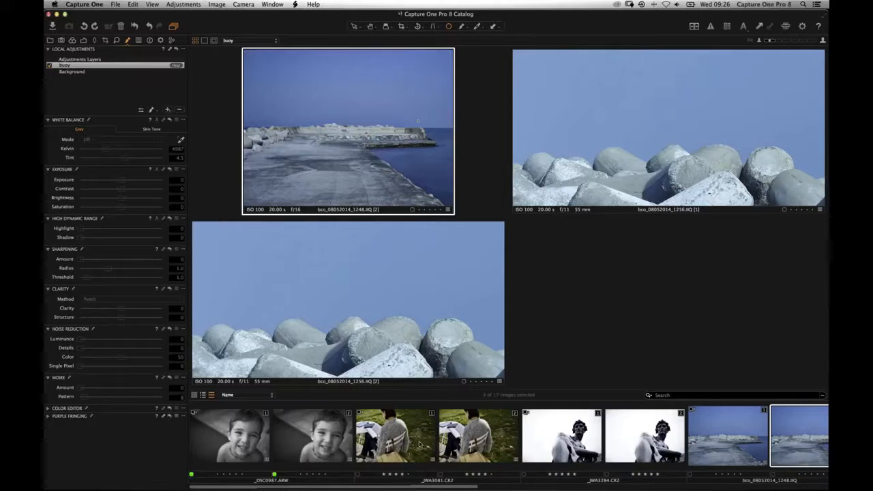
click(416, 442)
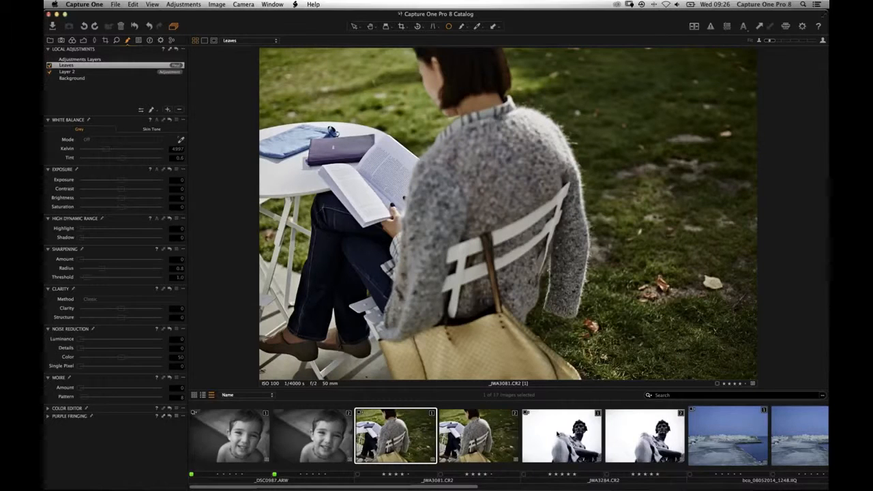
scroll(503, 428, right, 10)
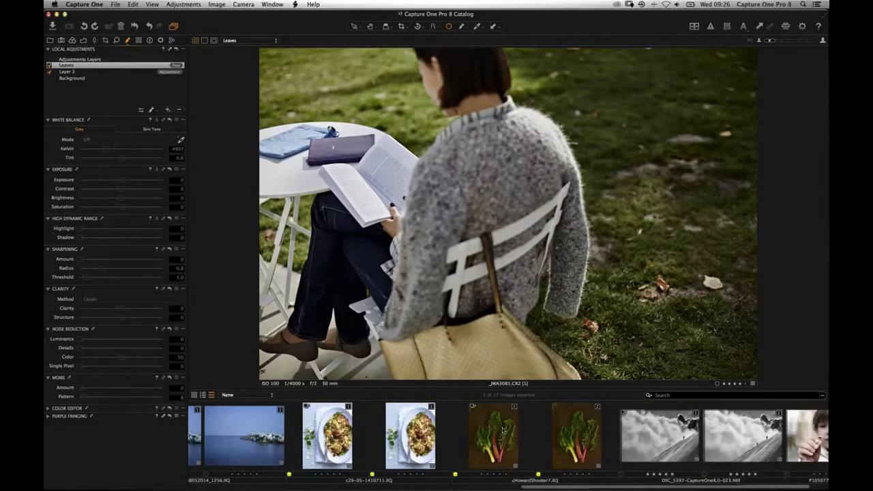
click(503, 428)
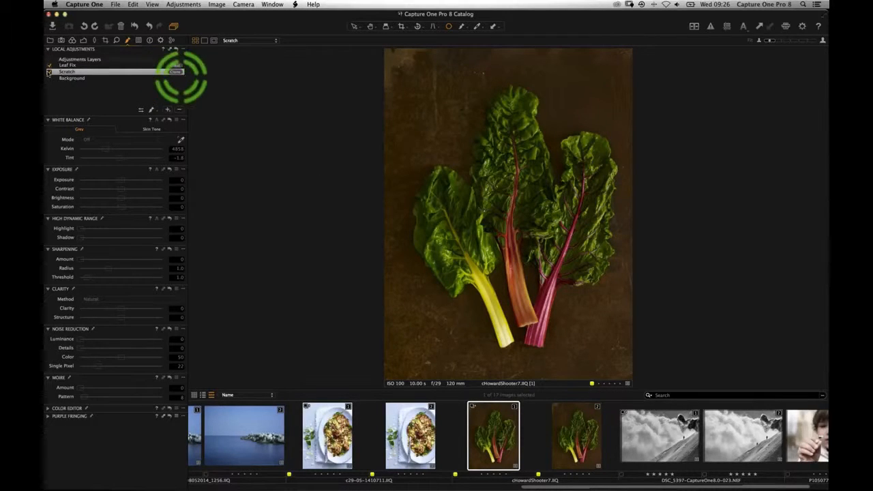
click(48, 71)
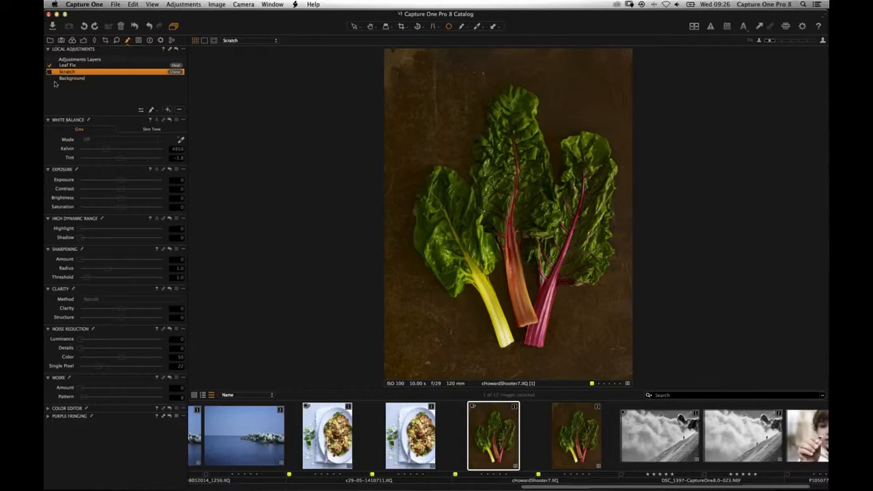
Add a new clone layer named "Leaf" to the second variant of _JWA3081.CR2.
scroll(437, 416, left, 10)
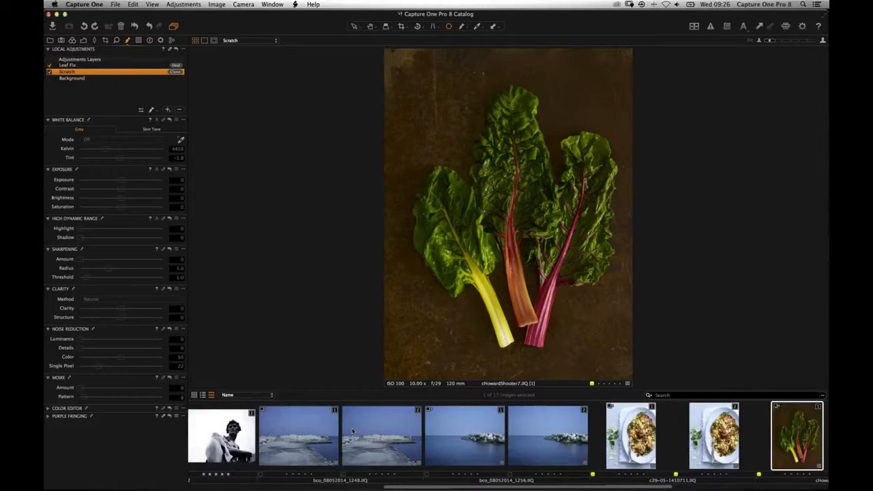
click(474, 437)
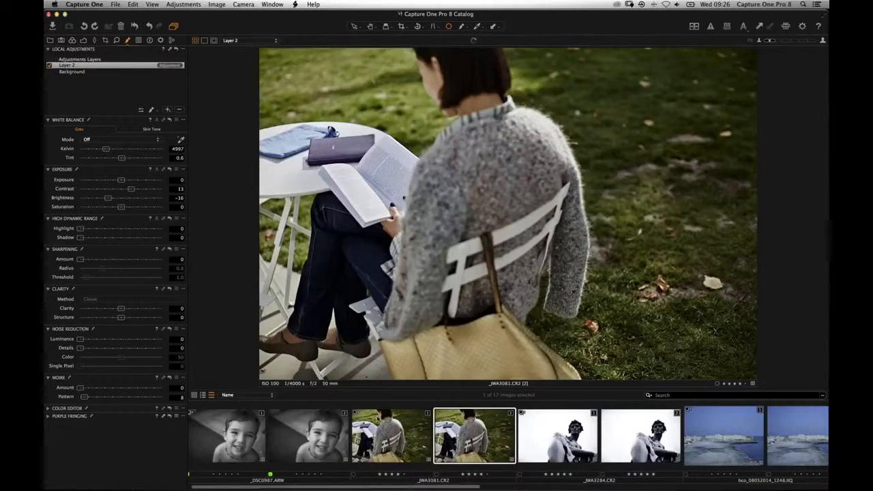
click(168, 111)
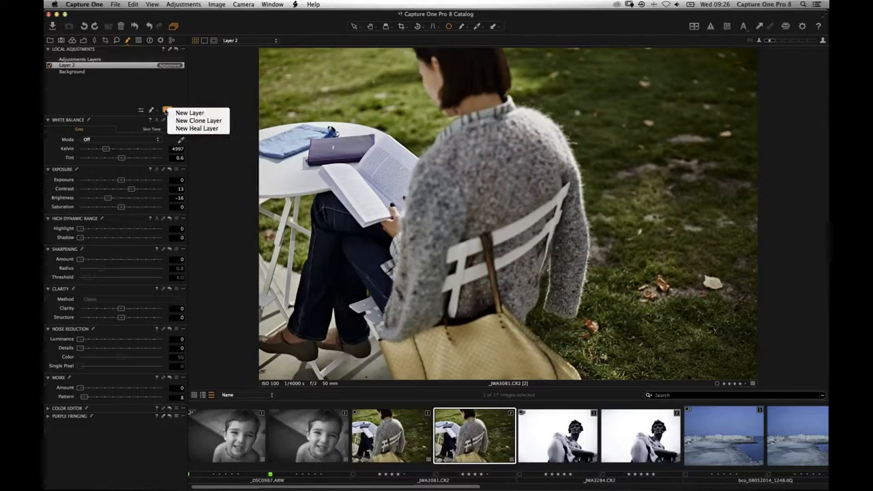
click(186, 128)
text(Leaf)
key(Return)
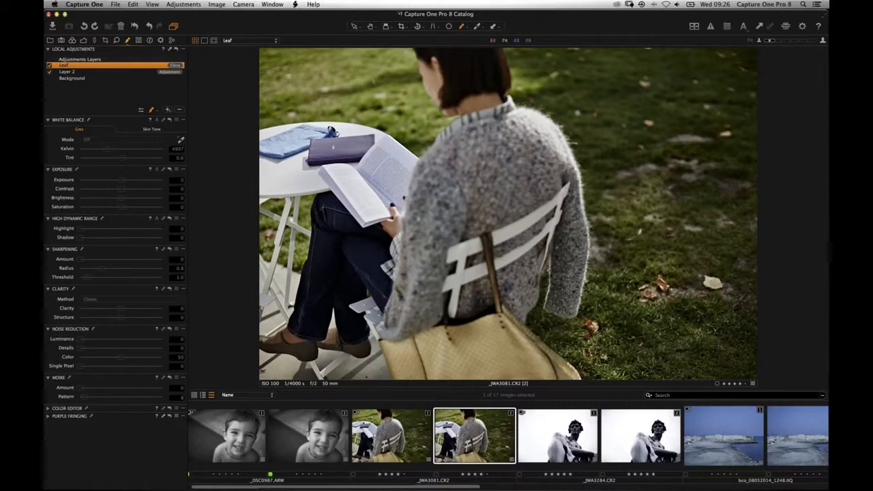
Clone the pale fallen leaf onto the empty grass below it, nearer the bag.
right_click(672, 334)
alt+click(707, 307)
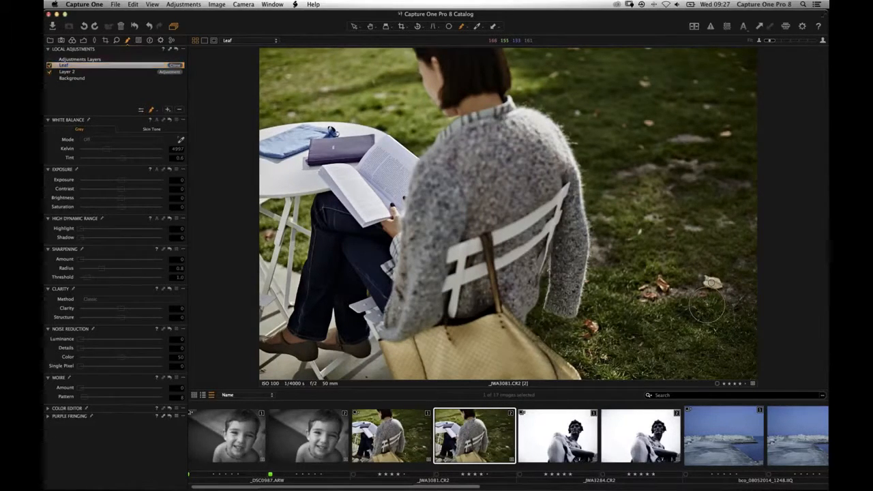
click(649, 339)
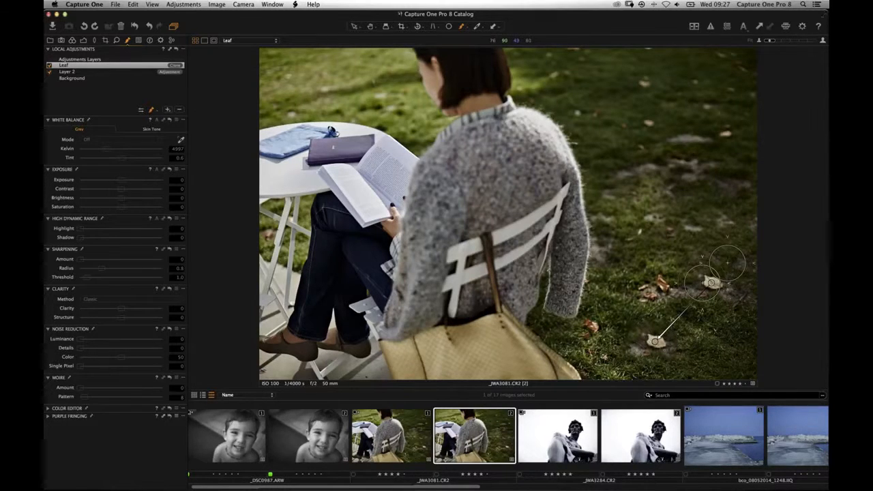
alt+click(616, 361)
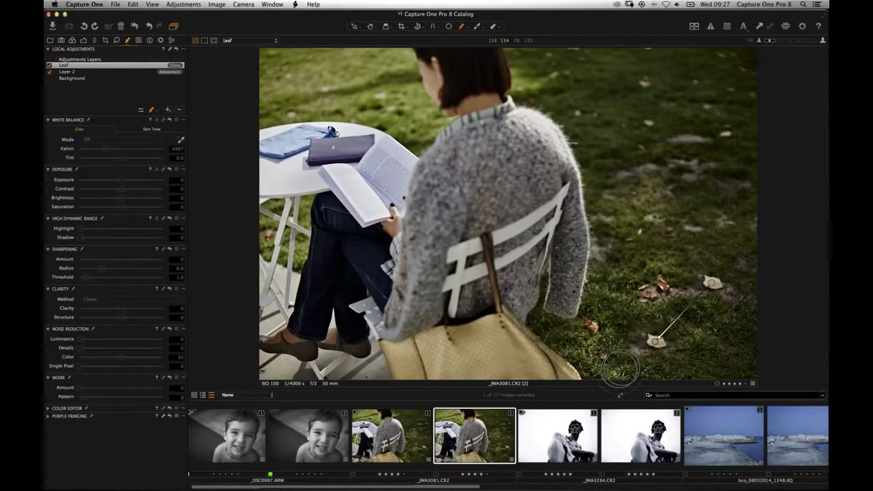
Erase the excess cloned grass around the copied leaf with a soft mask eraser.
right_click(622, 313)
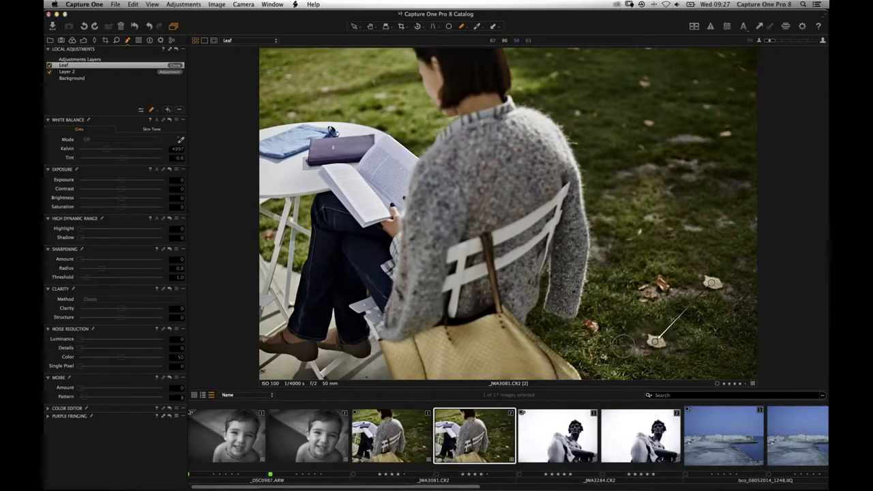
drag(654, 336, 635, 358)
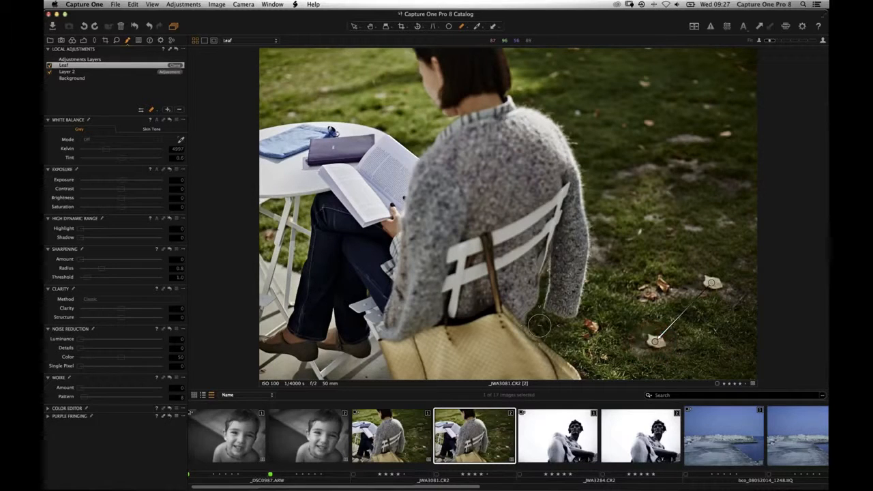
drag(638, 360, 652, 341)
Show the first variant of c29-05-1410711.IIQ enlarged beside the napkin and compare it with the Almond heal layer off and on.
scroll(541, 432, right, 5)
click(523, 437)
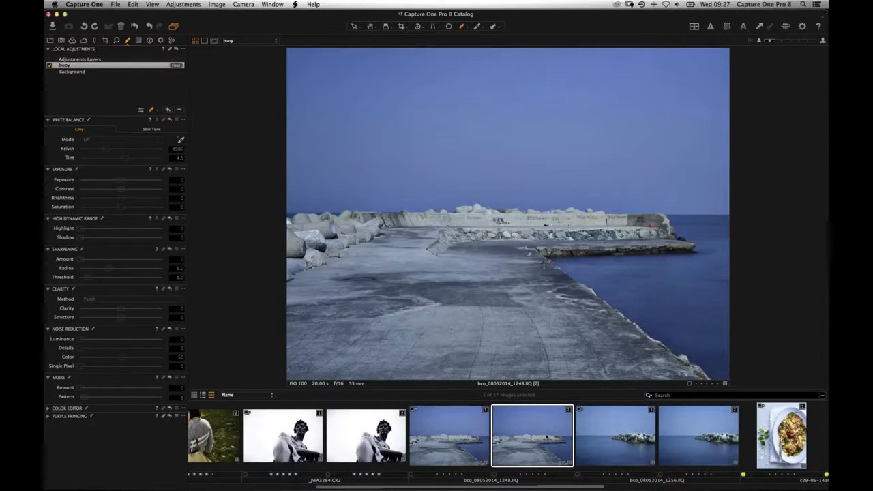
scroll(508, 436, right, 2)
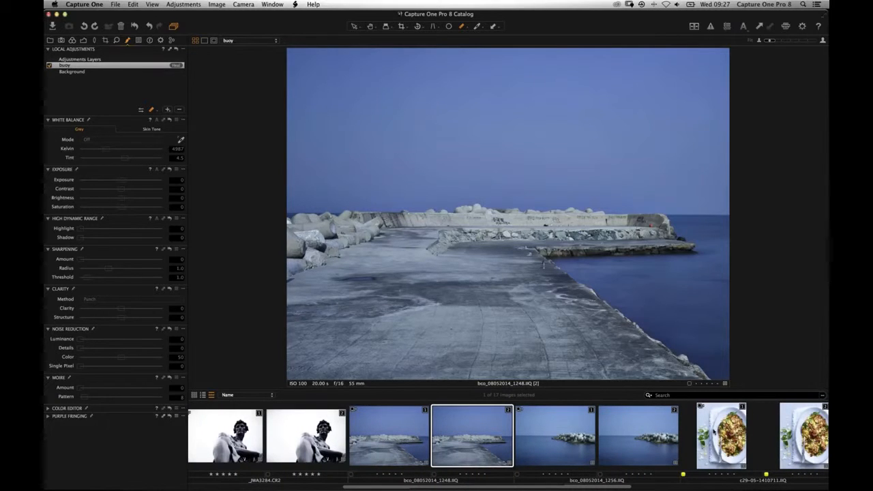
click(714, 430)
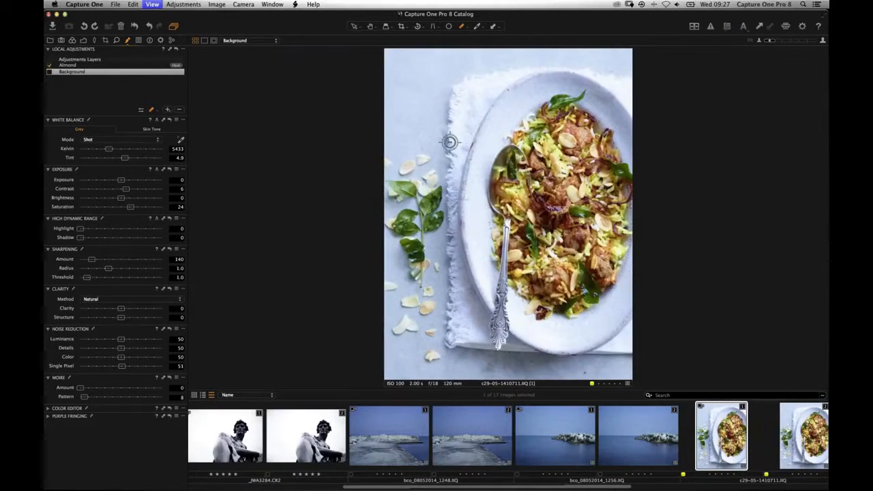
key(super+plus)
scroll(347, 105, up, 5)
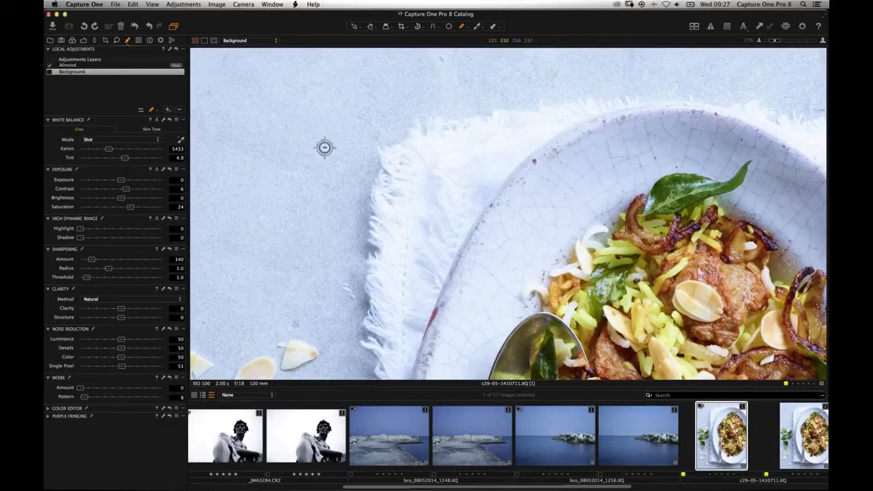
click(48, 66)
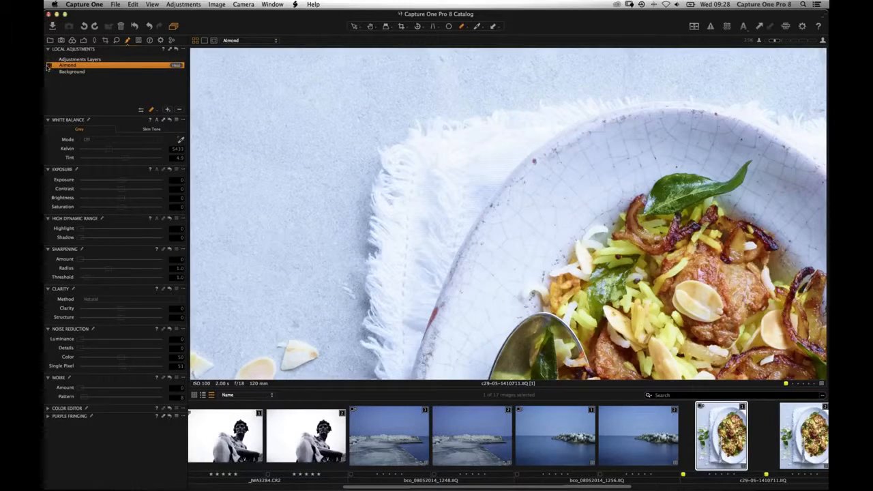
click(48, 66)
click(48, 66)
click(49, 65)
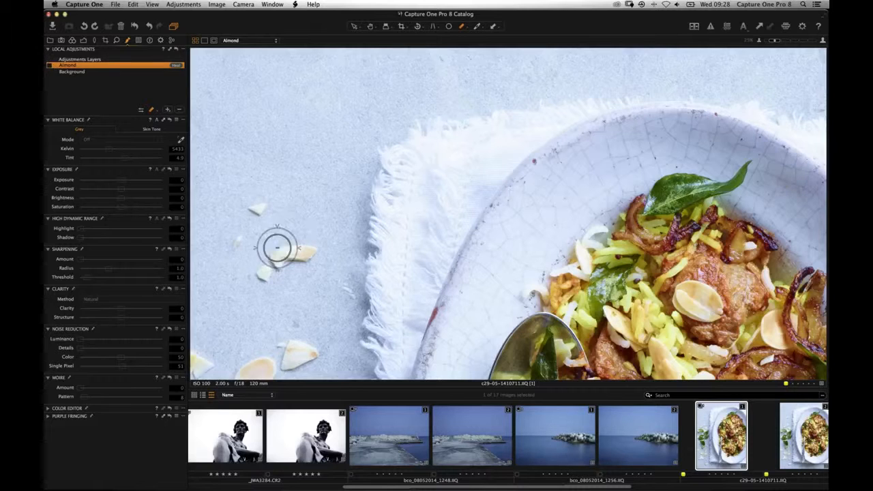
click(48, 65)
click(48, 65)
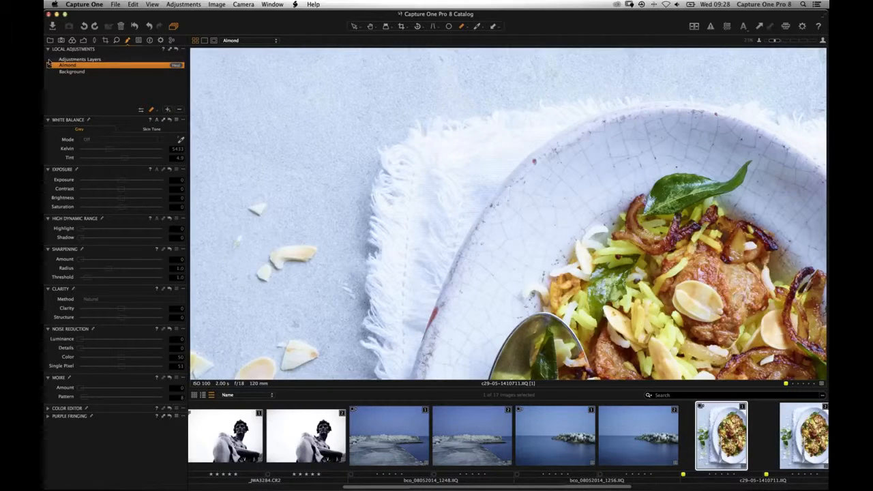
click(49, 66)
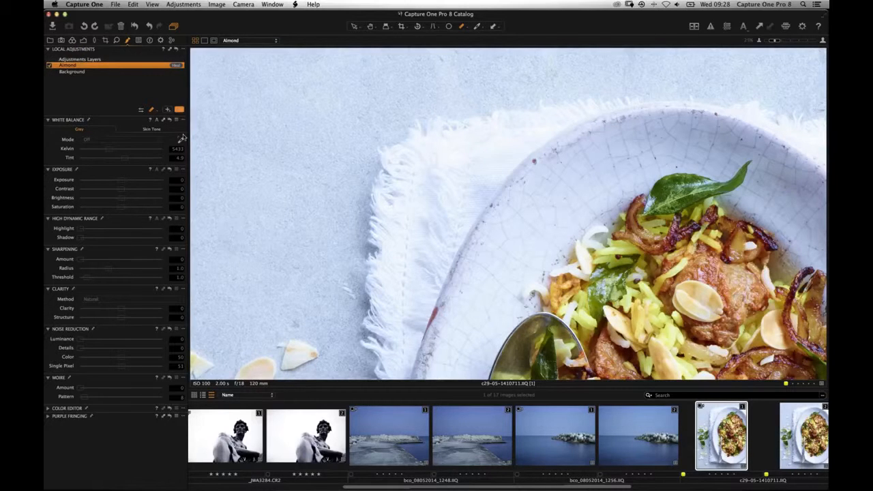
Delete the existing Almond layer from the food photo and add a new heal layer named "Almond".
click(168, 109)
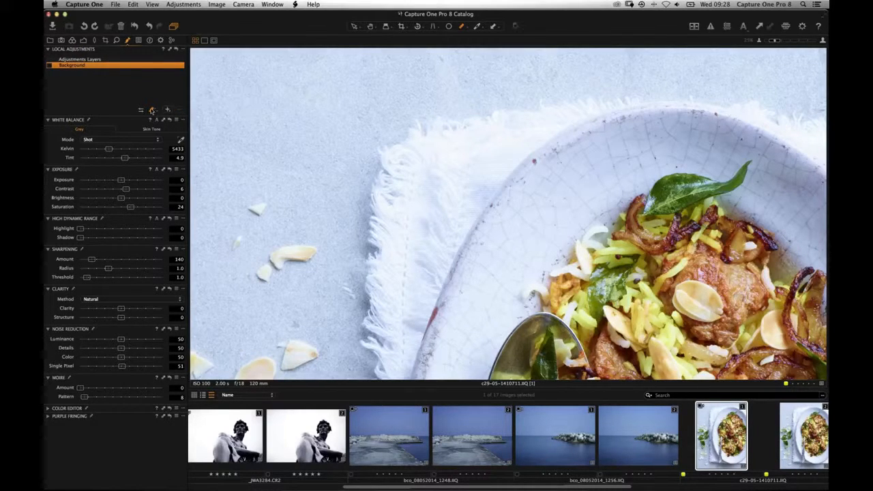
click(152, 111)
click(267, 110)
click(165, 110)
click(306, 130)
text(Almond)
key(Return)
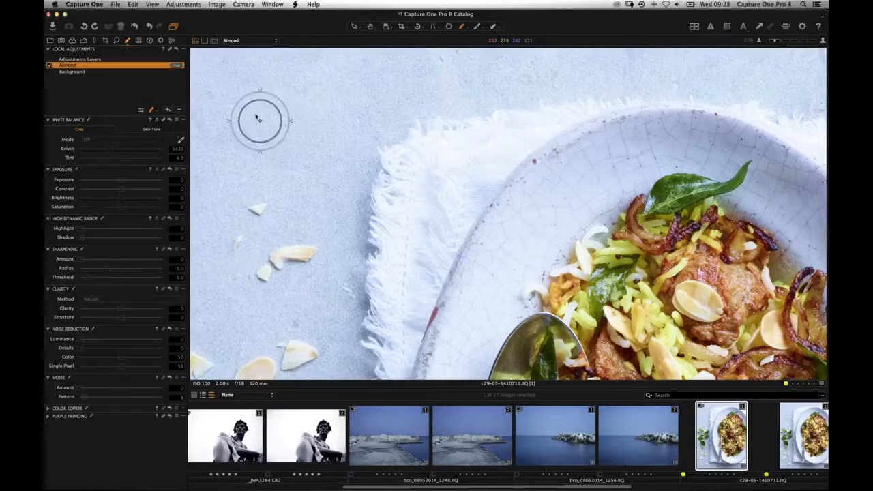
Heal the uppermost loose almond flake with a brush of size 283, hardness 100 and opacity 100, checking the painted mask.
right_click(254, 114)
mouse_move(264, 115)
mouse_down()
mouse_move(253, 115)
mouse_move(292, 124)
mouse_up()
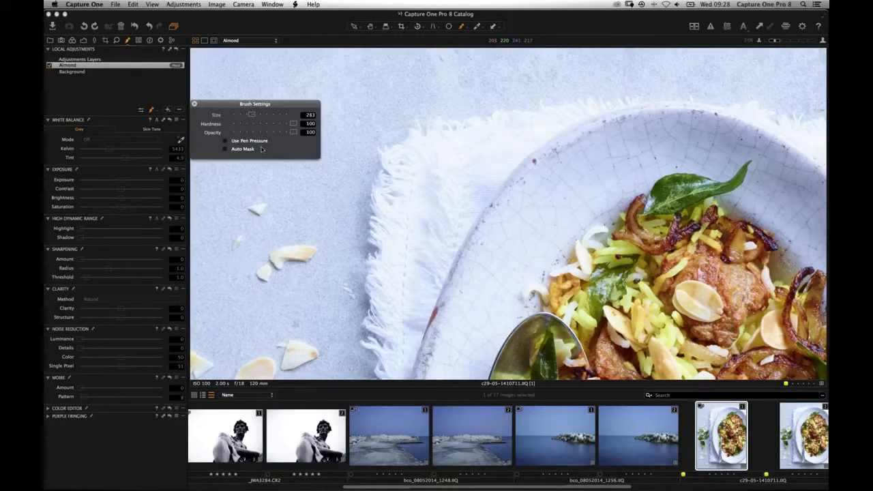
click(194, 103)
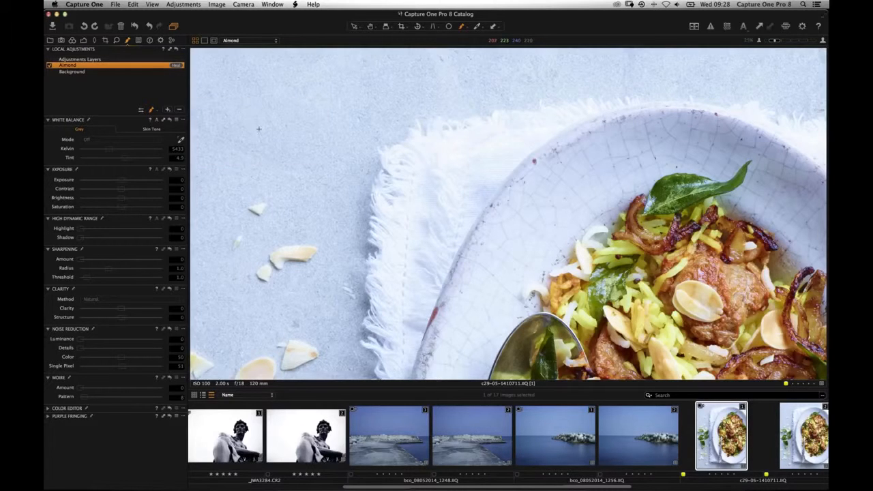
drag(257, 206, 256, 209)
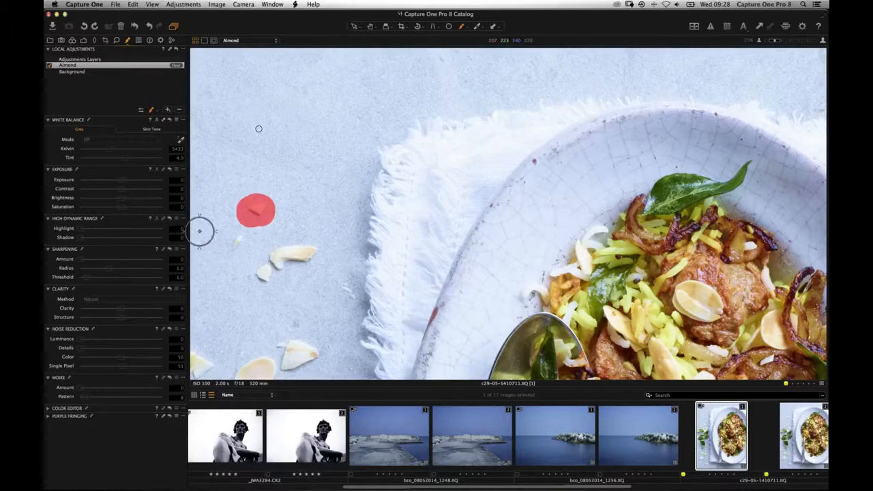
key(m)
key(super+b)
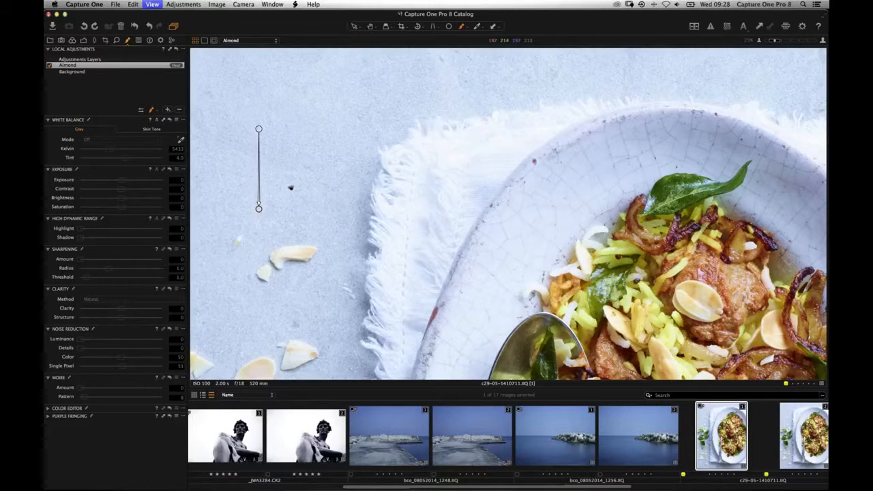
Heal away the small white crumb beside the napkin's frayed edge on the Almond layer.
drag(434, 194, 543, 189)
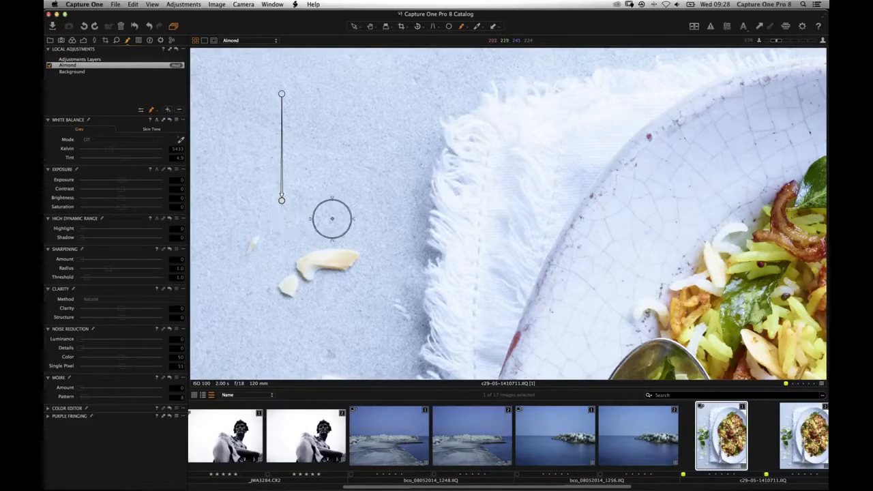
key(m)
click(281, 111)
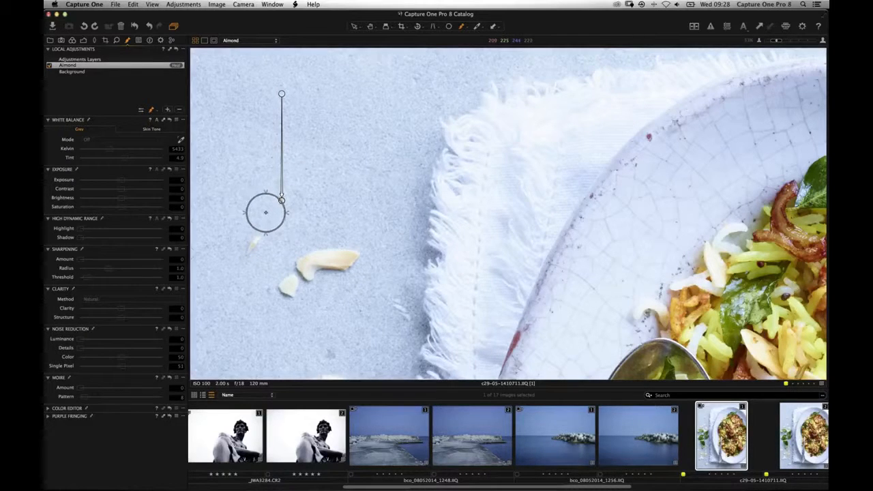
scroll(402, 202, down, 2)
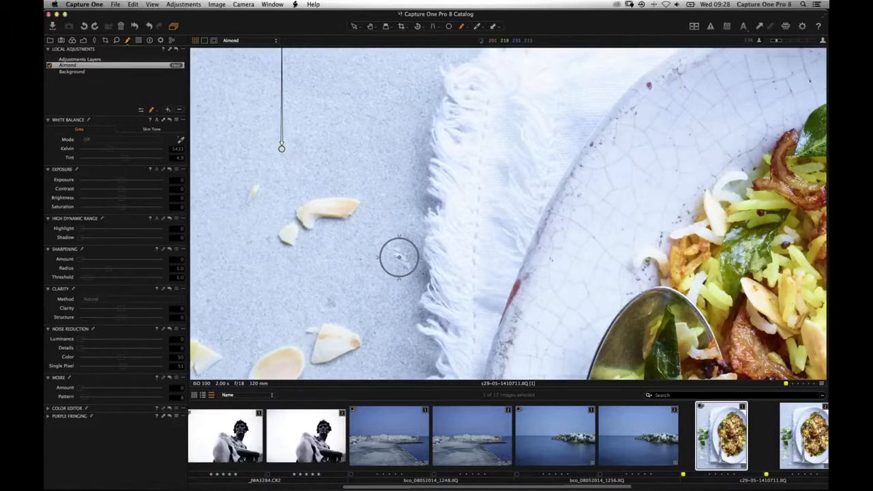
click(400, 256)
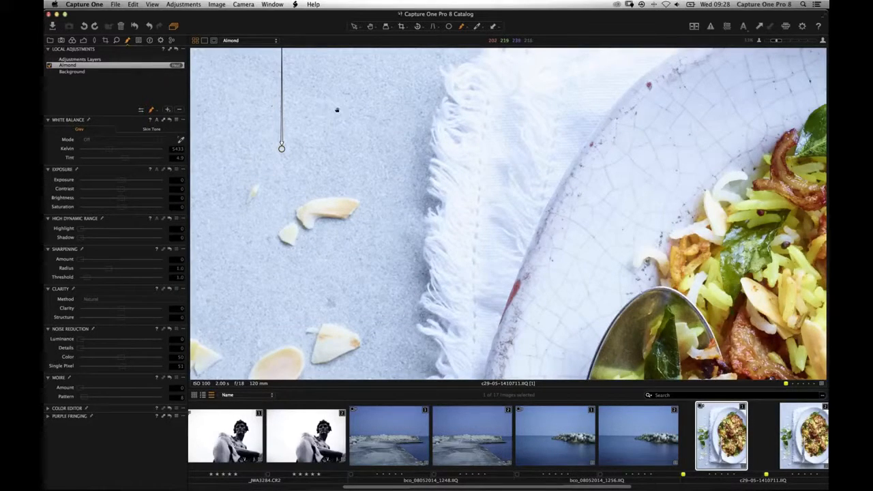
scroll(357, 226, up, 4)
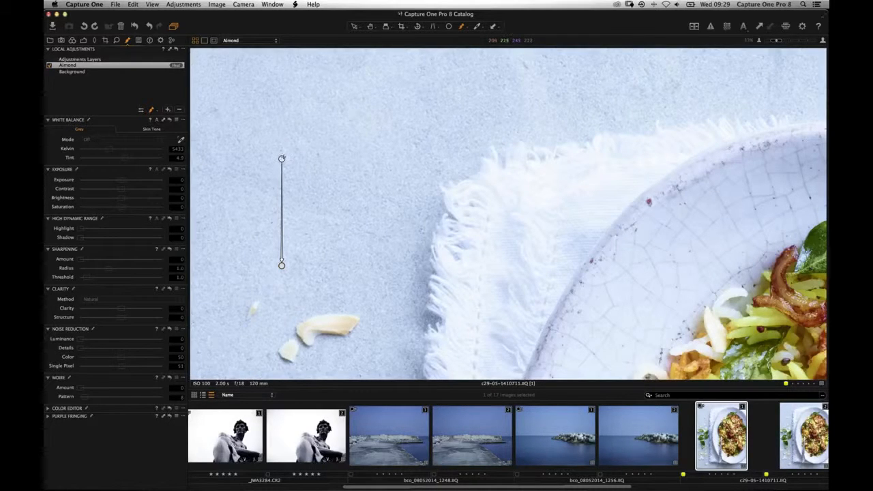
Heal the curved almond flake, the piece beneath it and the nearby small crumb with a softer-edged brush.
right_click(383, 173)
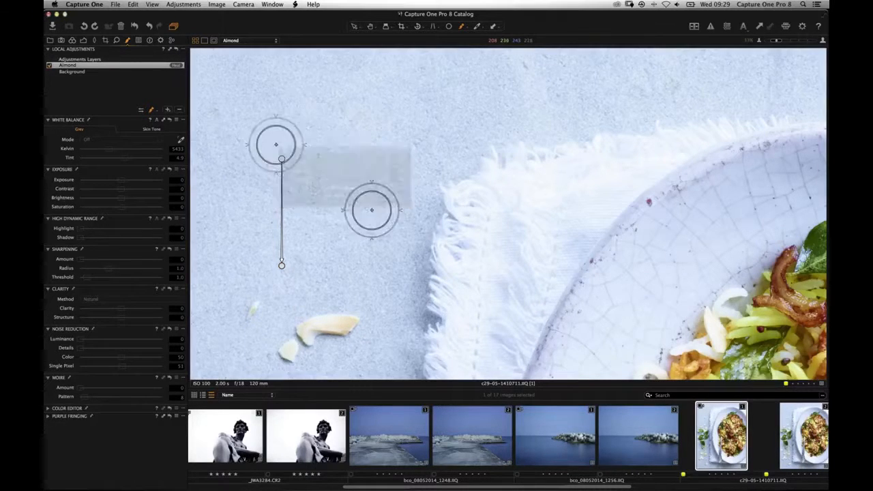
scroll(332, 223, down, 5)
mouse_move(298, 236)
mouse_down()
mouse_move(339, 229)
mouse_move(277, 253)
mouse_move(252, 210)
mouse_up()
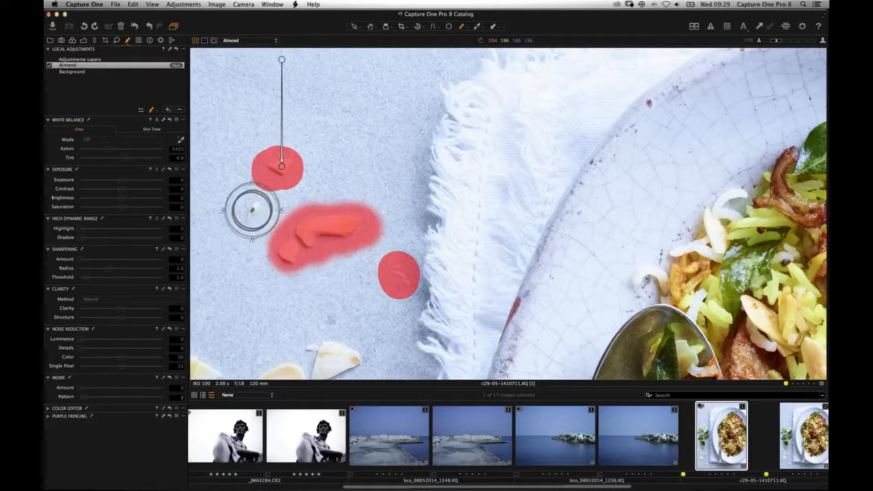
click(253, 209)
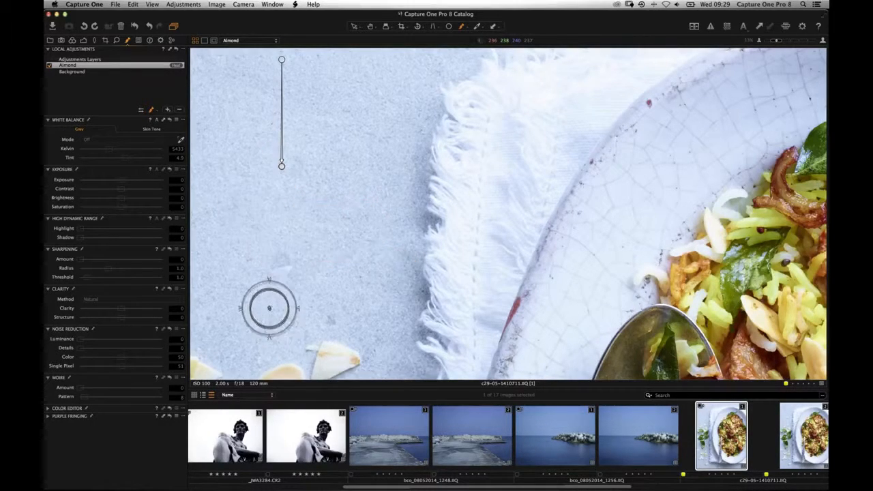
Try touching up the leftover almond marks where the flakes were, and delete the Almond heal layer.
click(285, 267)
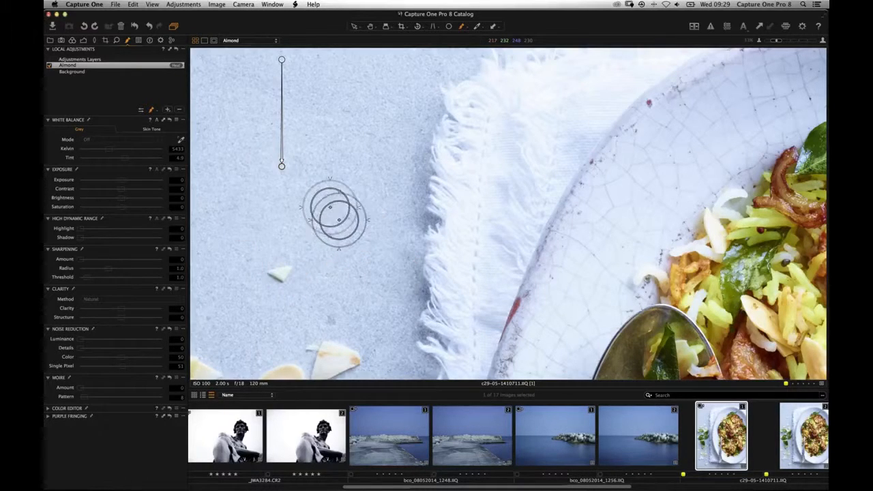
click(276, 274)
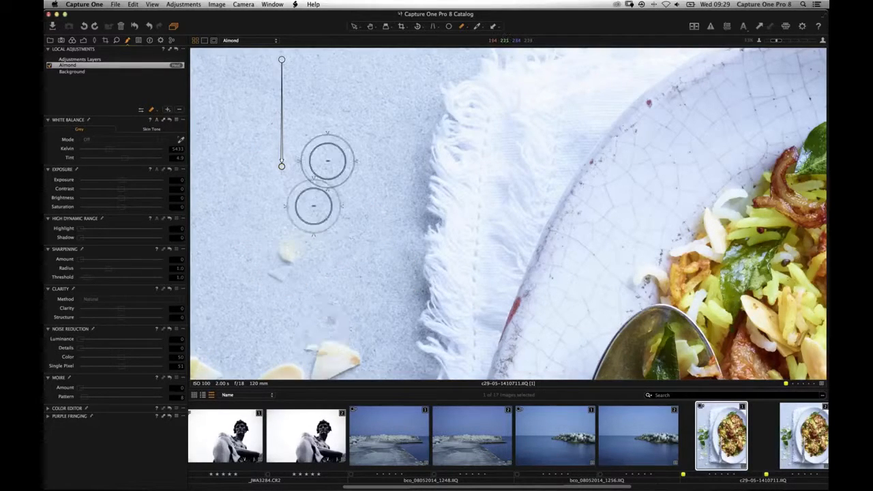
scroll(386, 228, up, 3)
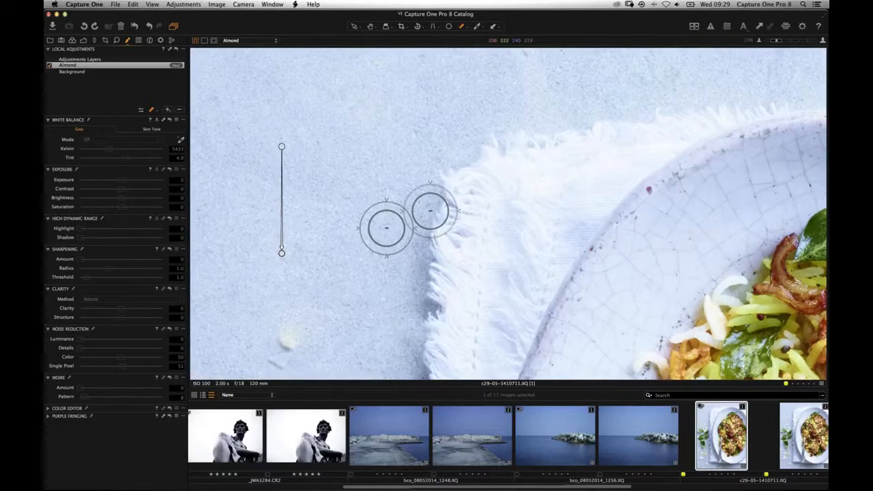
click(178, 110)
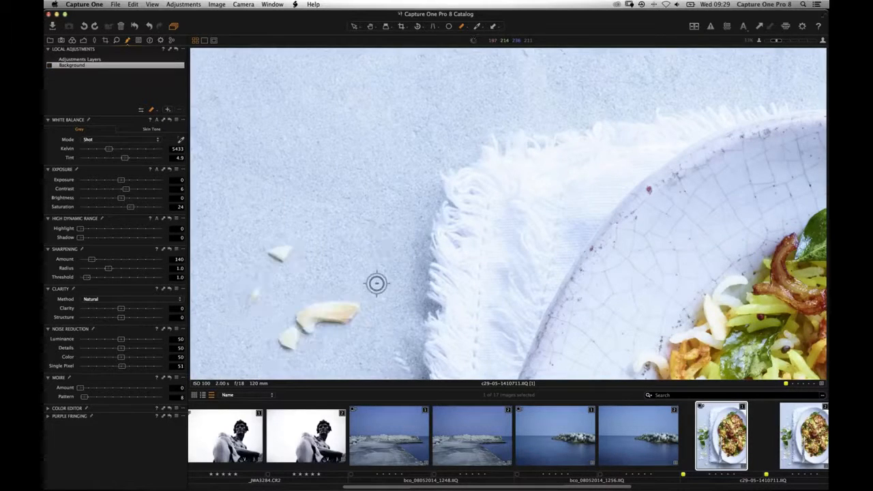
Open the first variant of the pier photo and raise its Background exposure to 0.75.
scroll(353, 212, down, 4)
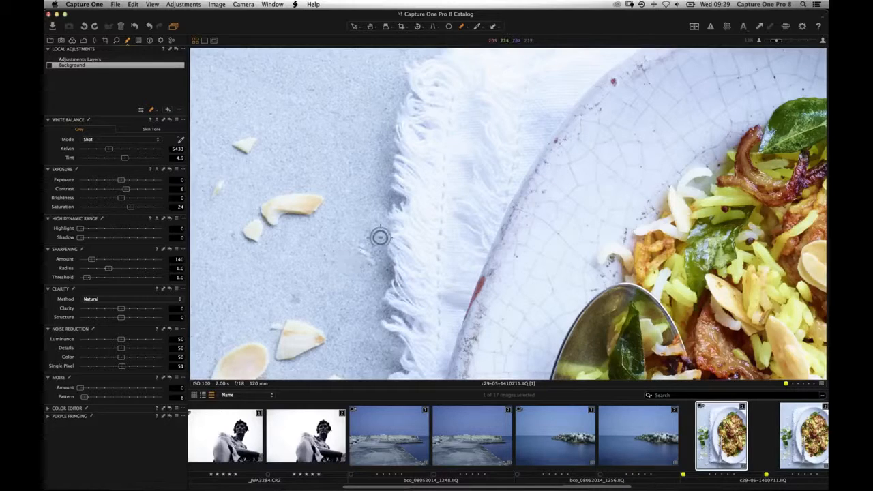
scroll(380, 238, down, 2)
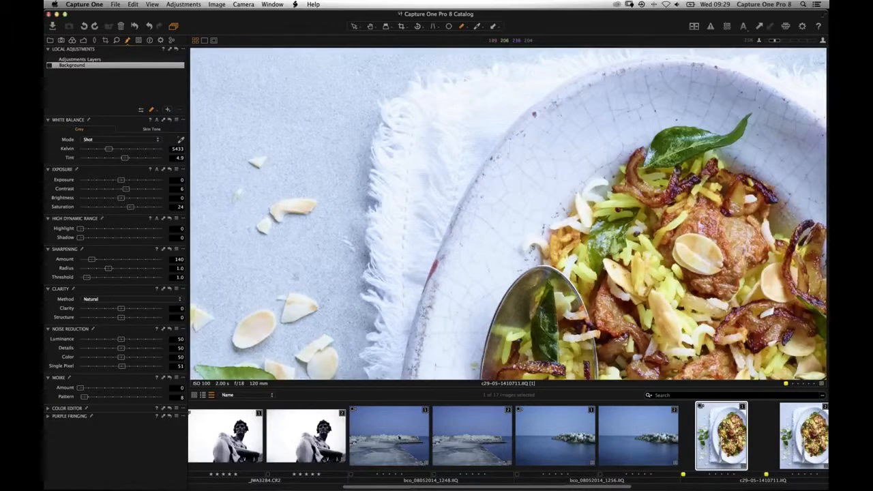
click(404, 442)
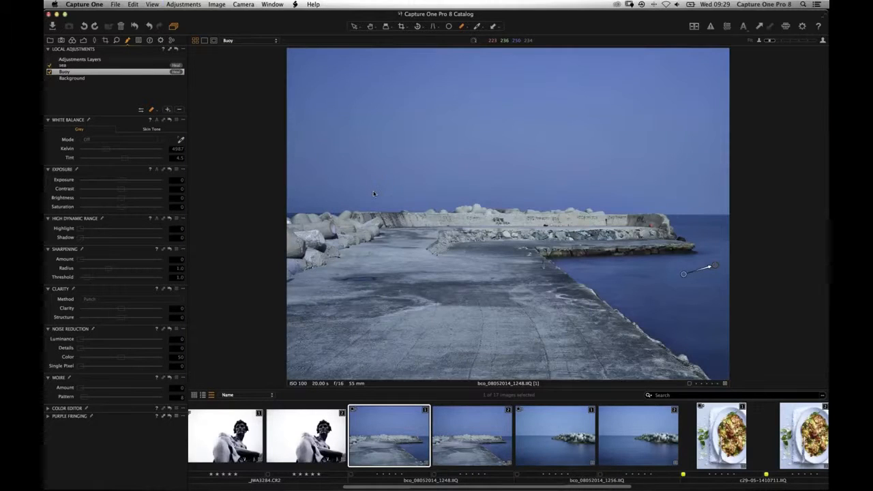
click(49, 73)
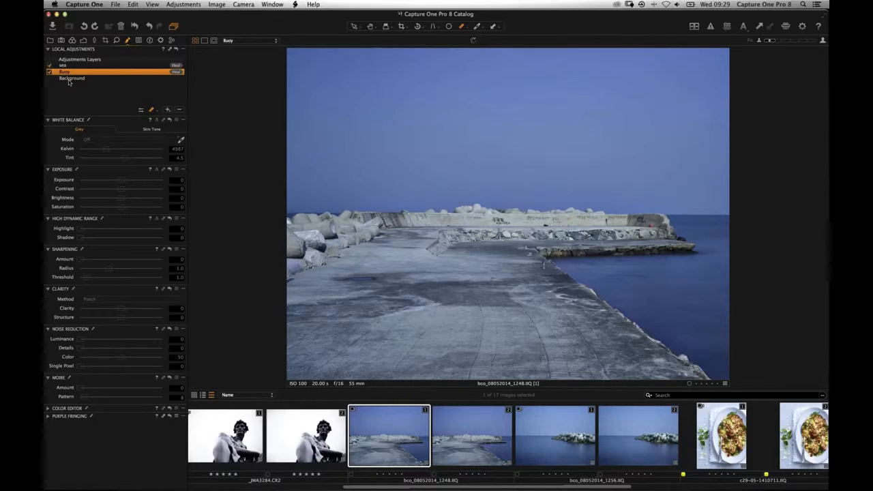
click(71, 78)
click(84, 40)
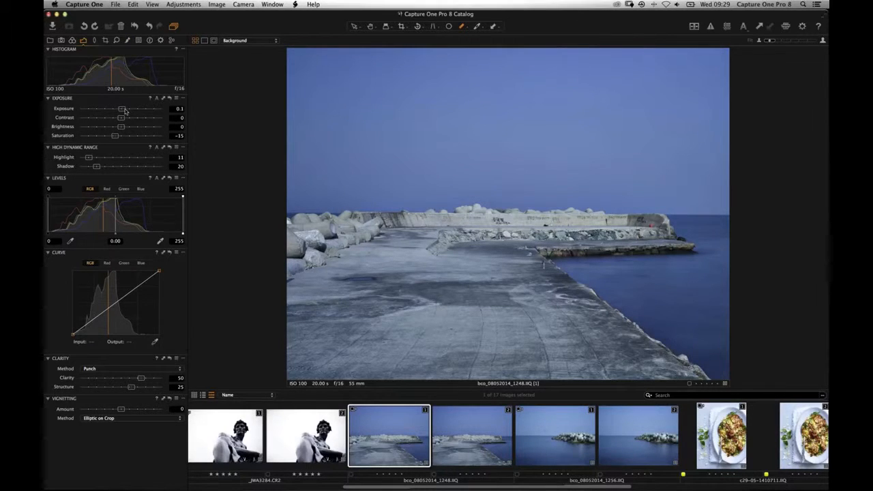
mouse_move(125, 110)
mouse_down()
mouse_move(103, 110)
mouse_move(127, 110)
mouse_up()
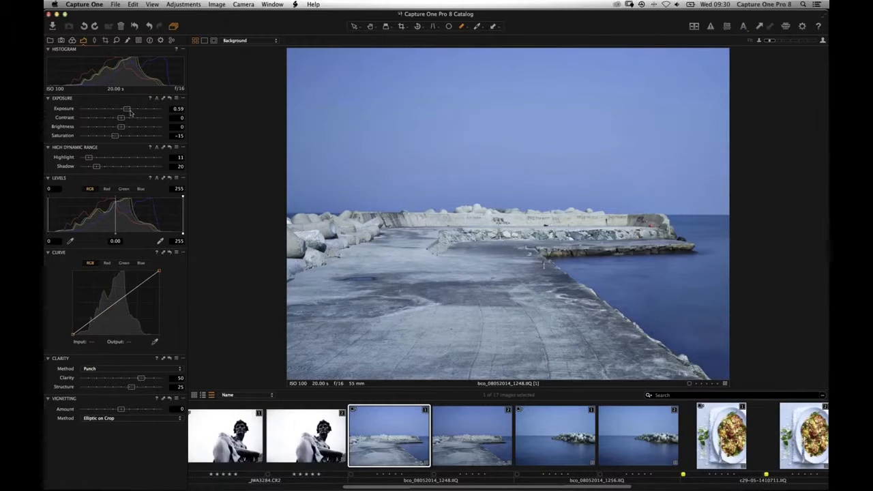
drag(127, 109, 130, 109)
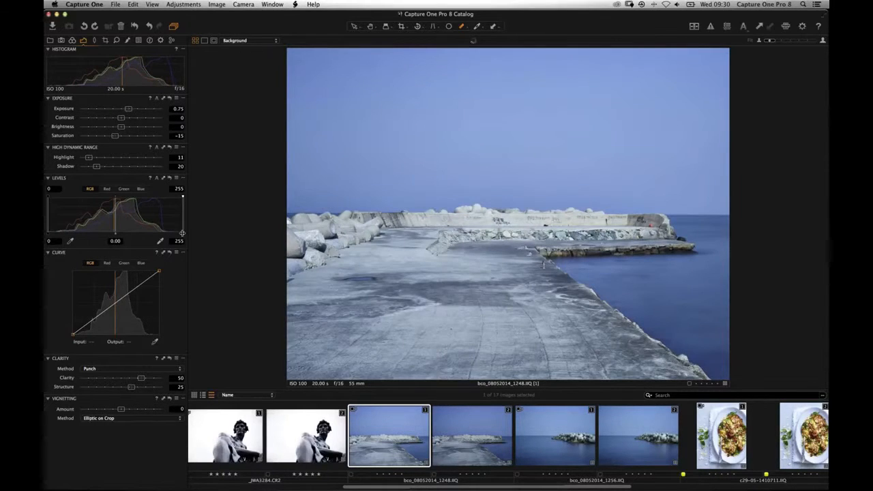
Set the pier photo's Levels highlight to 245 and midtone to -0.13, and switch Clarity to the Natural method at 72.
drag(183, 233, 178, 233)
drag(116, 233, 122, 233)
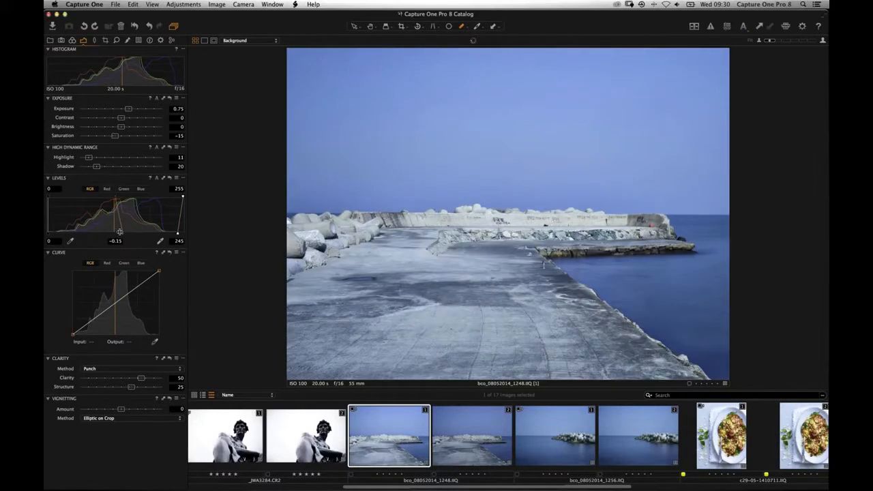
click(130, 369)
click(95, 363)
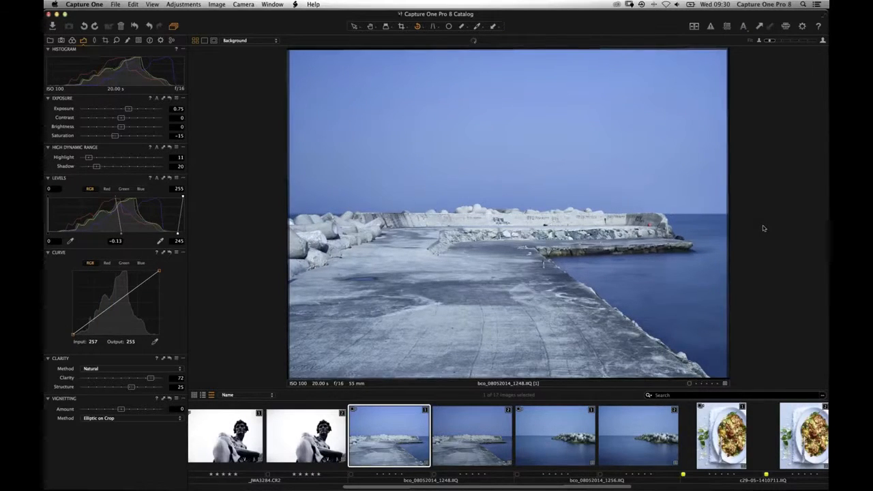
Return the pier photo's rotation angle to 0.
click(150, 41)
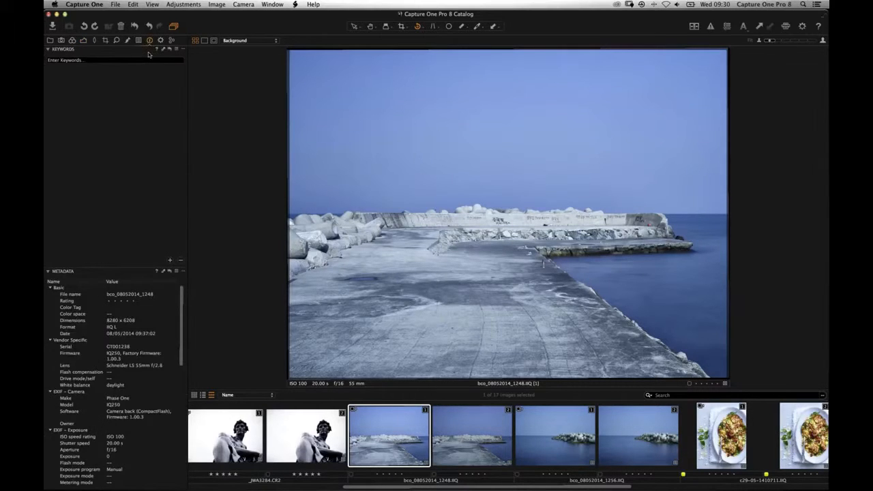
click(138, 40)
click(160, 40)
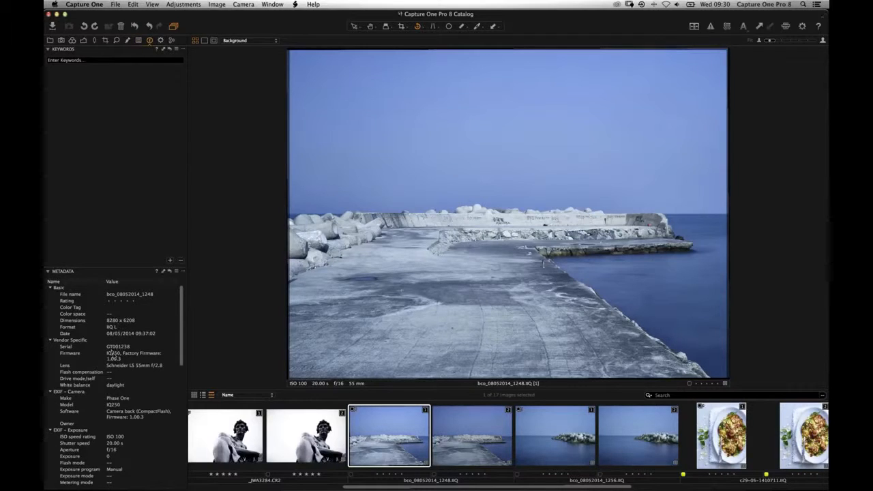
click(83, 41)
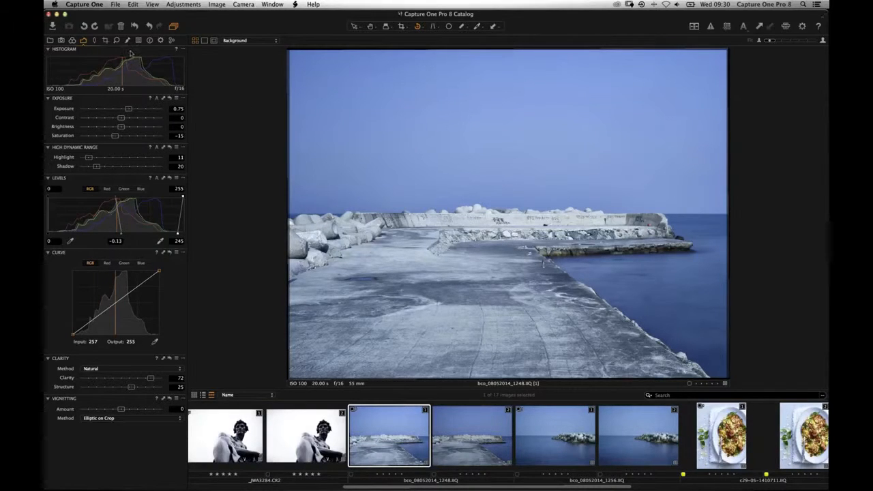
click(105, 41)
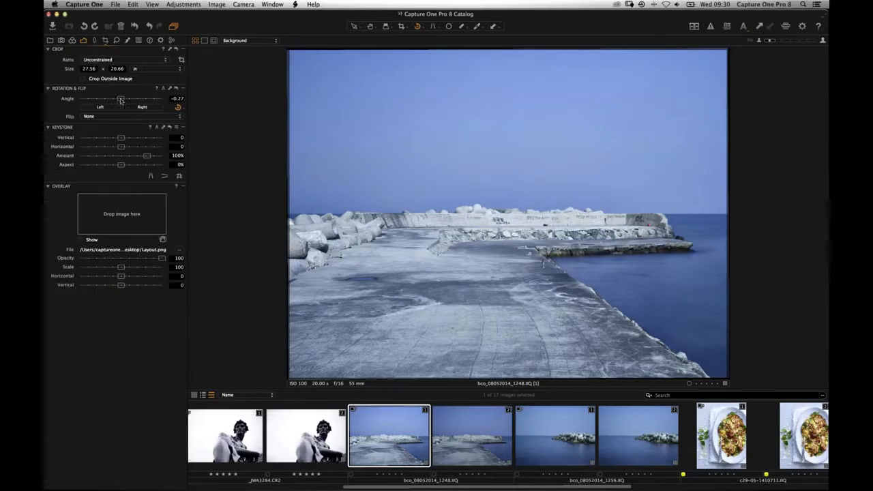
drag(120, 99, 115, 98)
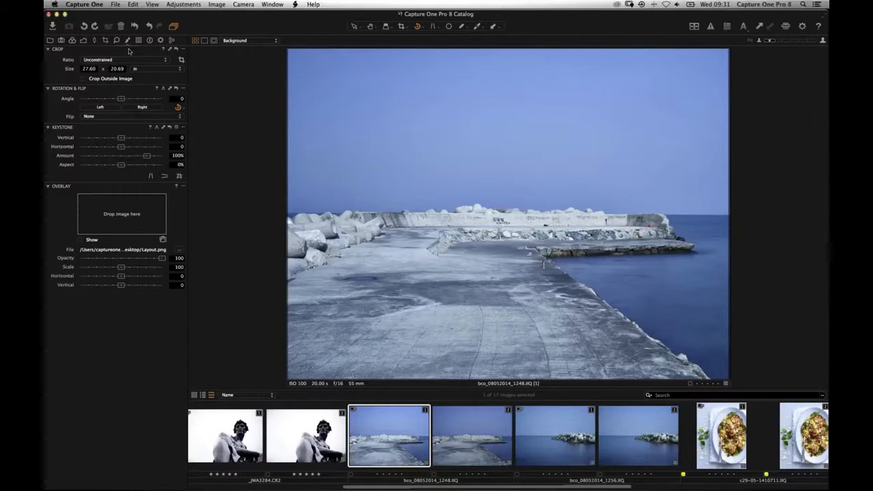
Inspect the copy options for the pier photo's Local Adjustments without copying, and look at its Buoy and Background layers.
click(130, 40)
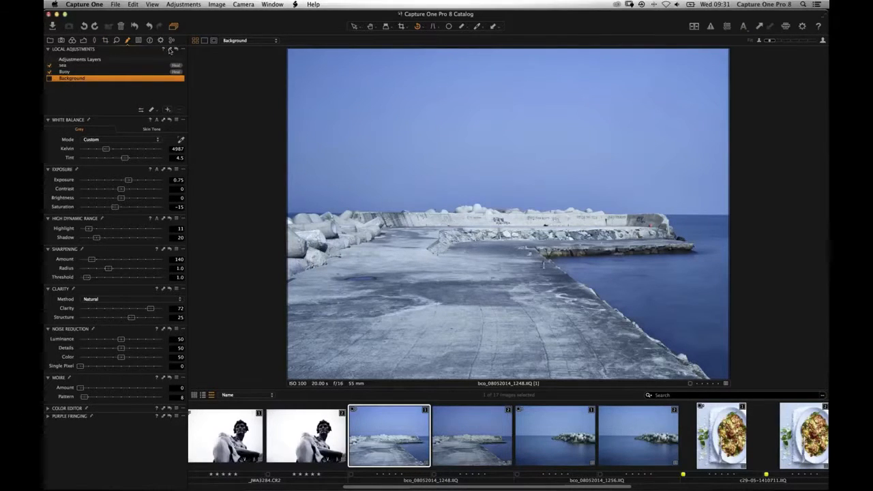
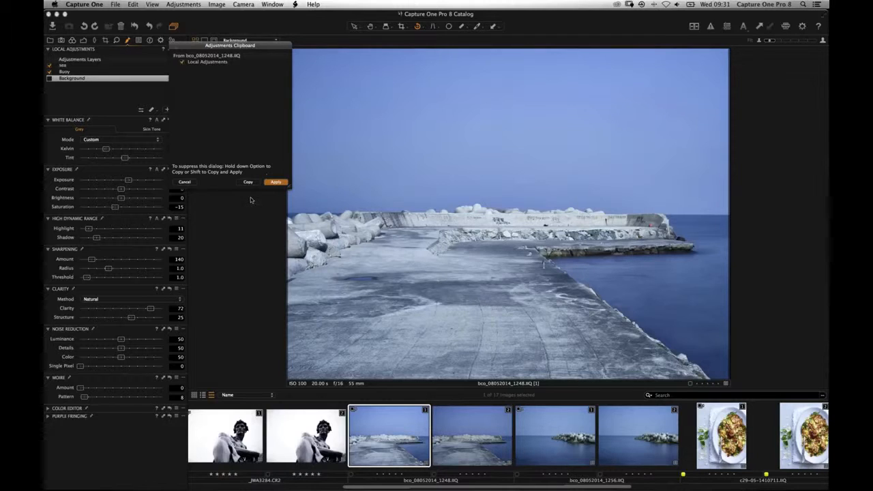
key(Escape)
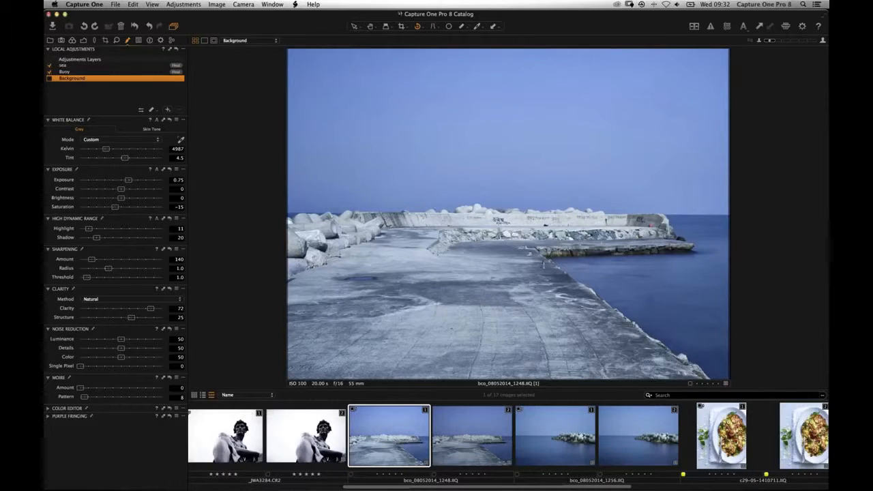
click(142, 72)
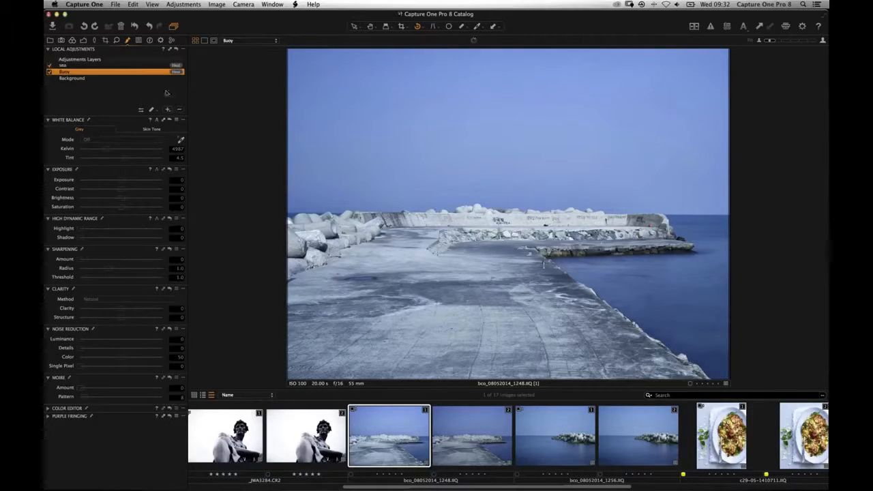
click(114, 80)
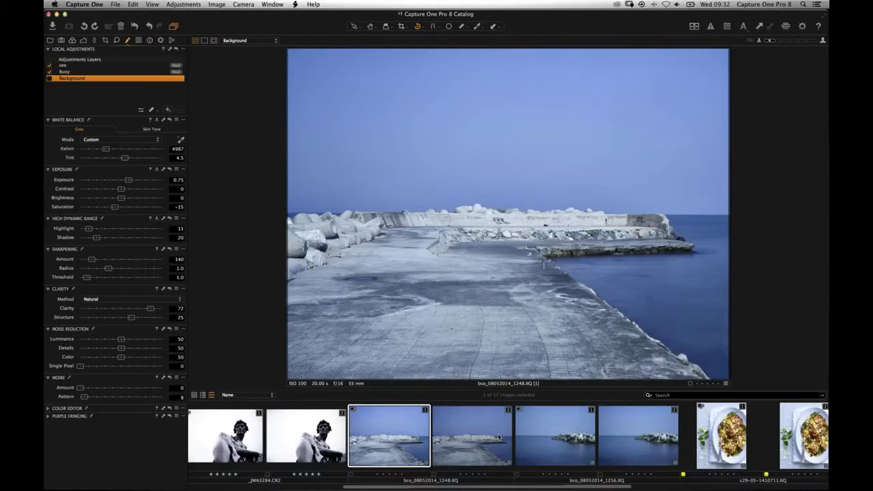
Find and open the second variant of the black-and-white mountain photo, framing the two climbers on the slope.
scroll(444, 454, right, 10)
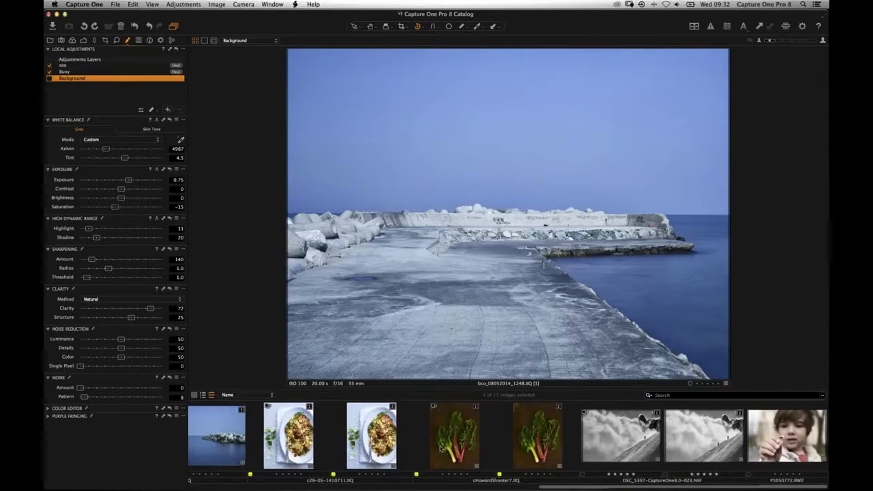
scroll(484, 428, left, 5)
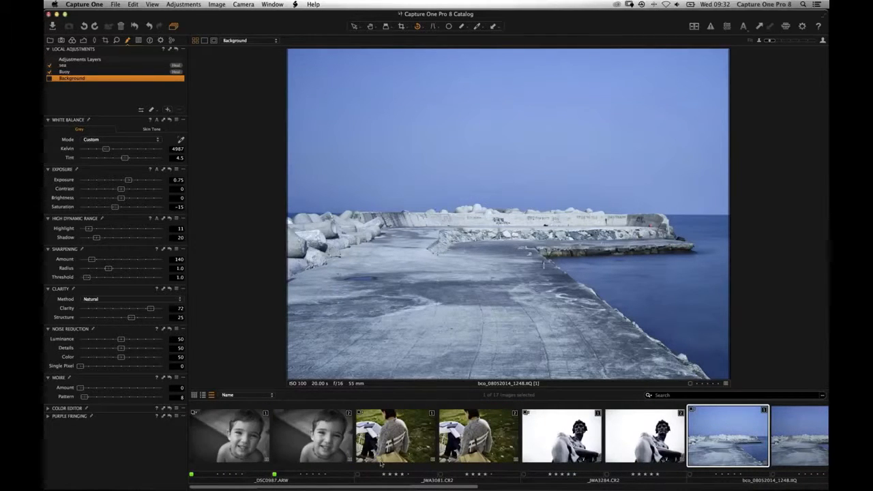
scroll(381, 464, right, 10)
scroll(507, 440, right, 1)
click(703, 436)
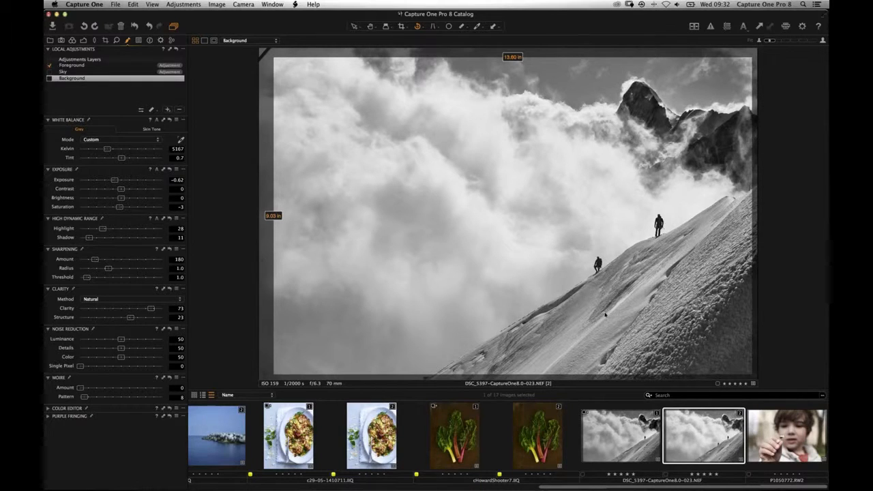
key(super+plus)
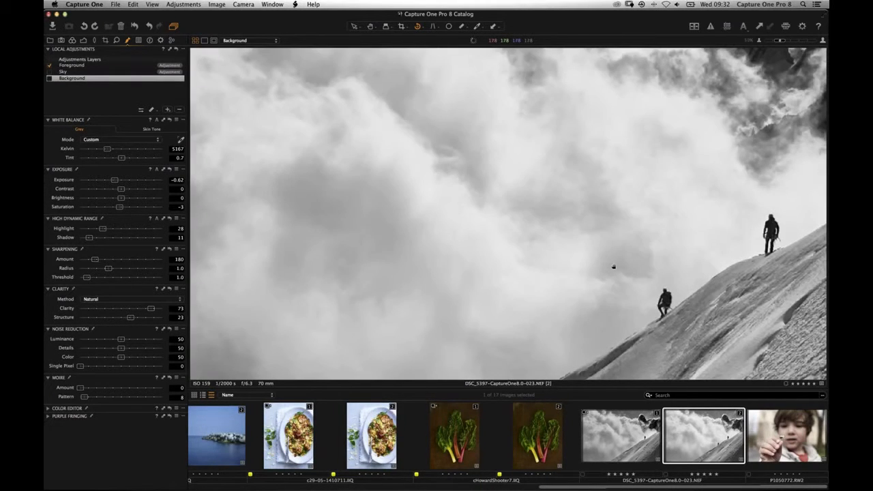
drag(410, 174, 293, 68)
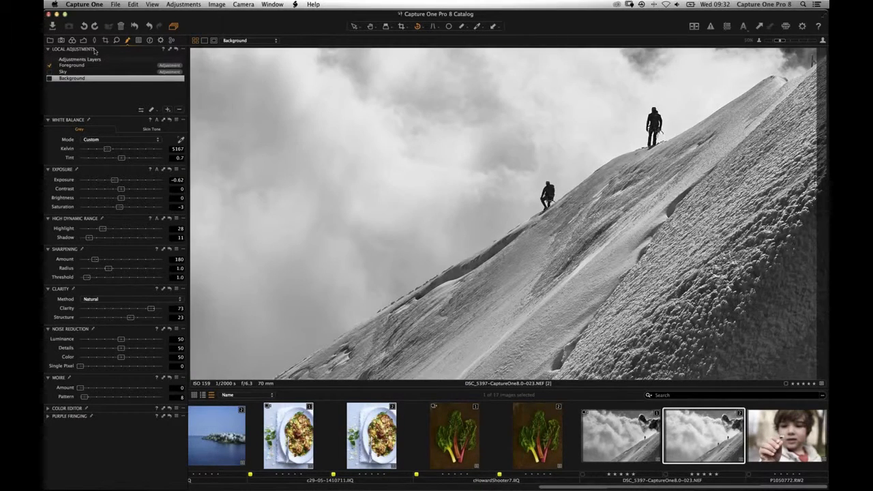
Toggle the Sky adjustment layer off and on to compare its effect on the clouds, and leave it enabled.
click(52, 76)
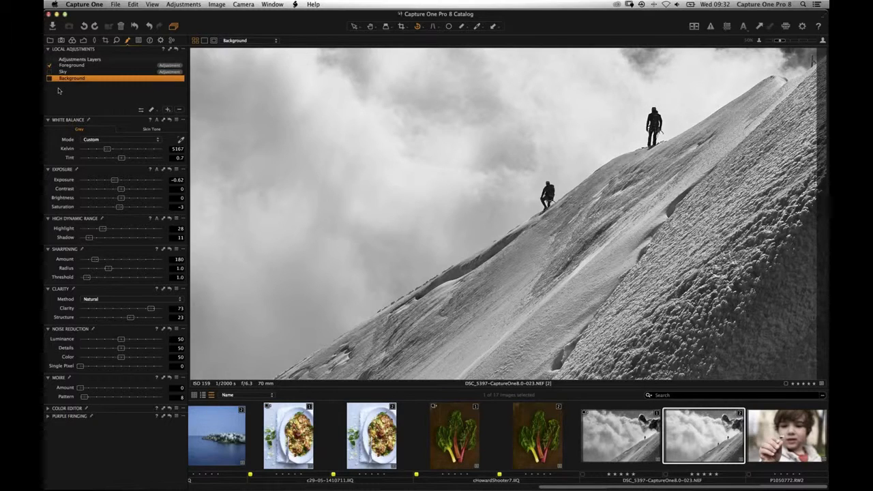
click(49, 71)
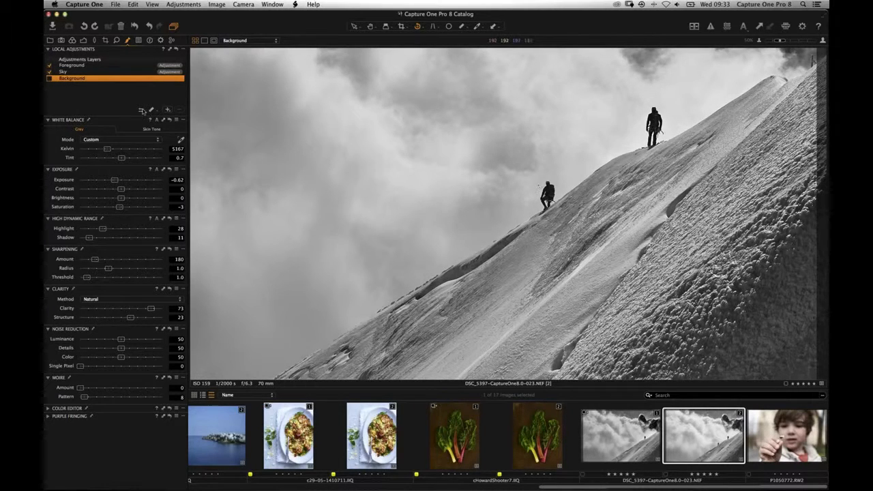
click(49, 72)
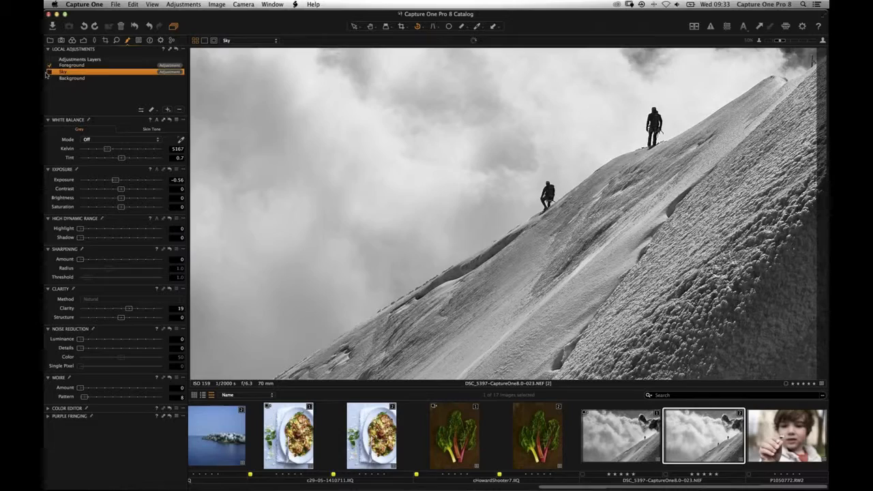
click(49, 71)
click(50, 72)
click(50, 72)
click(49, 72)
click(49, 71)
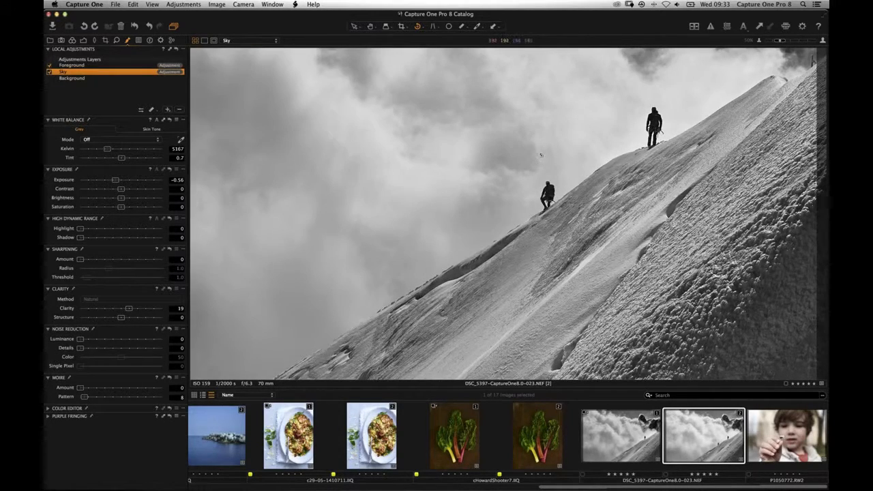
Add a new heal layer to the climbers photo and activate the Draw Mask brush for it.
scroll(495, 205, up, 2)
scroll(495, 206, right, 3)
scroll(495, 206, up, 1)
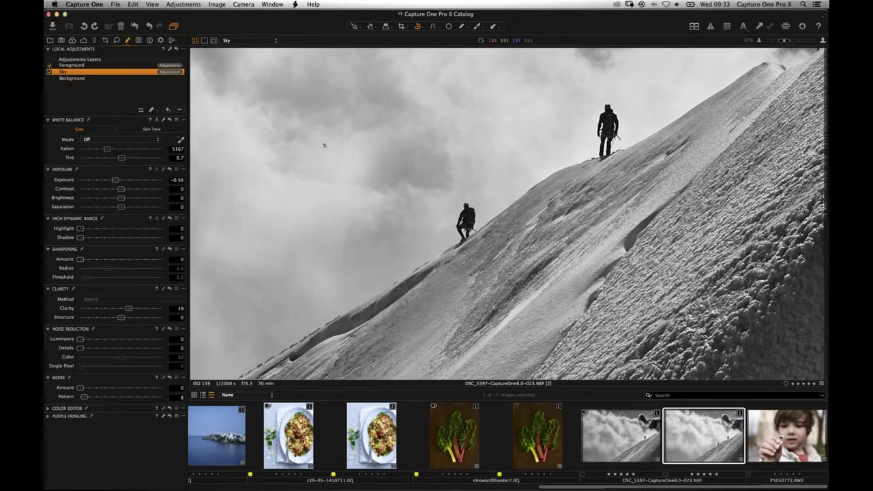
click(168, 109)
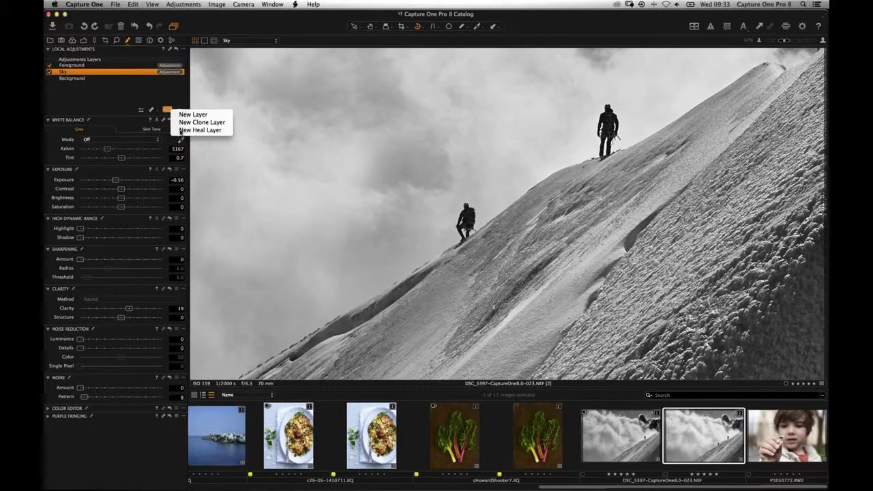
click(512, 191)
click(511, 192)
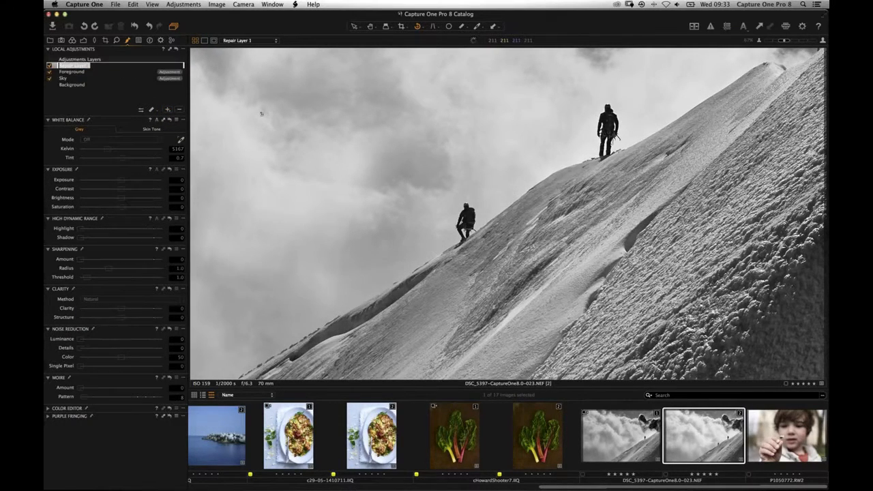
click(150, 111)
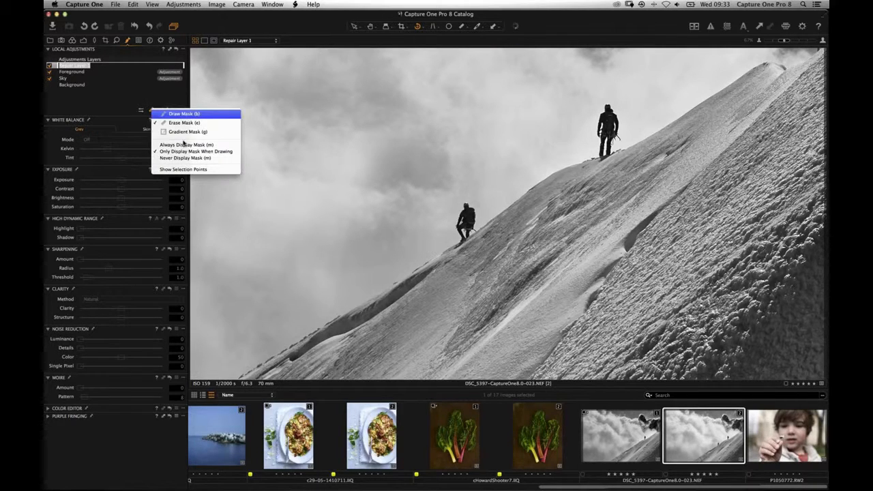
click(160, 111)
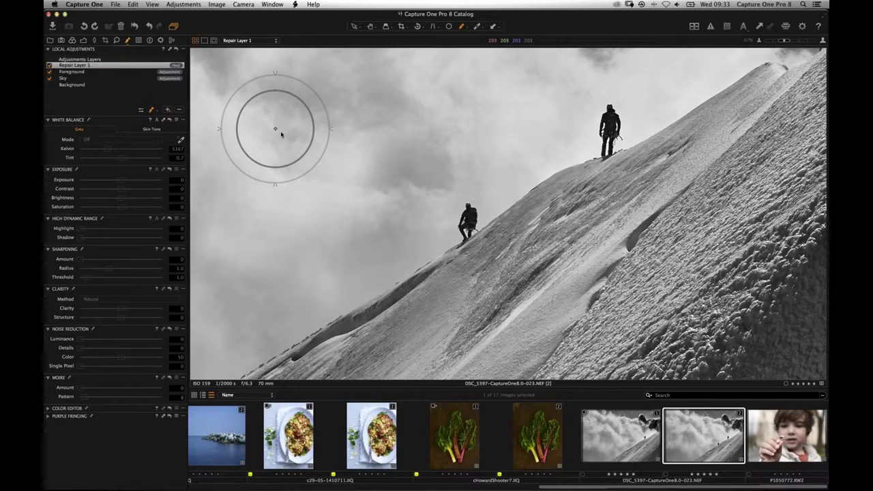
Heal away the lower climber on Repair Layer 1 with a smaller brush, sampling from the snow ridge between the two climbers.
alt+click(373, 148)
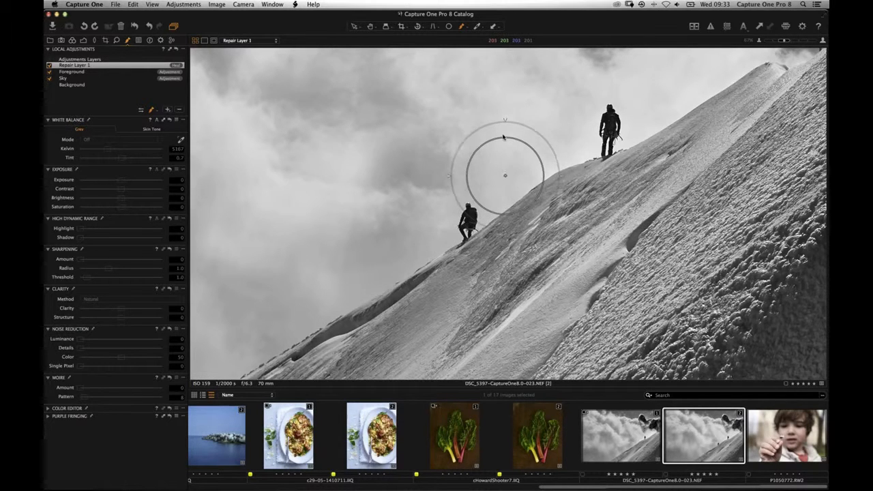
right_click(489, 139)
drag(488, 138, 438, 121)
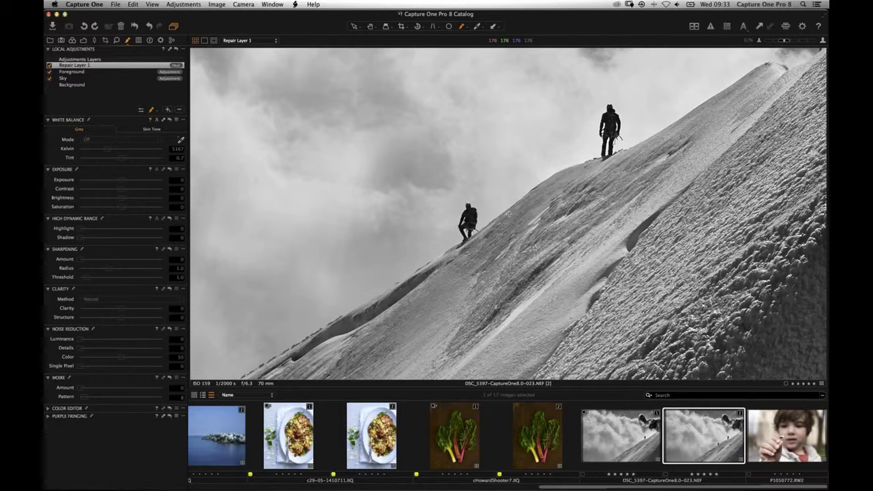
click(482, 229)
mouse_move(469, 232)
mouse_down()
mouse_move(464, 201)
mouse_move(461, 258)
mouse_up()
Switch Repair Layer 1 to the Clone type to compare the retouching and inspect its source point, and set it back to Heal.
right_click(154, 68)
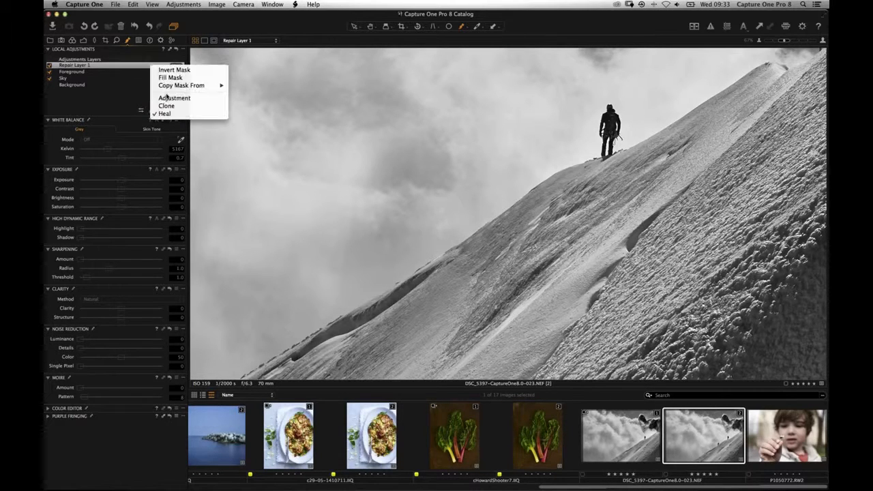
click(168, 106)
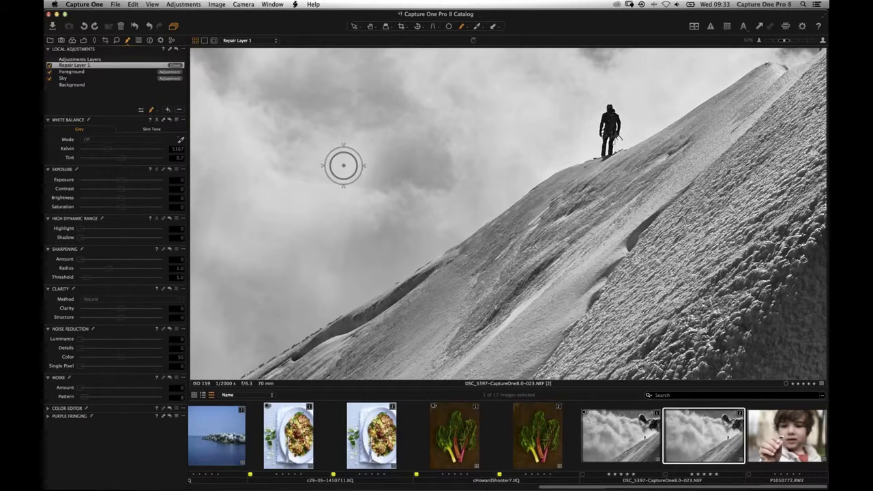
alt+click(515, 203)
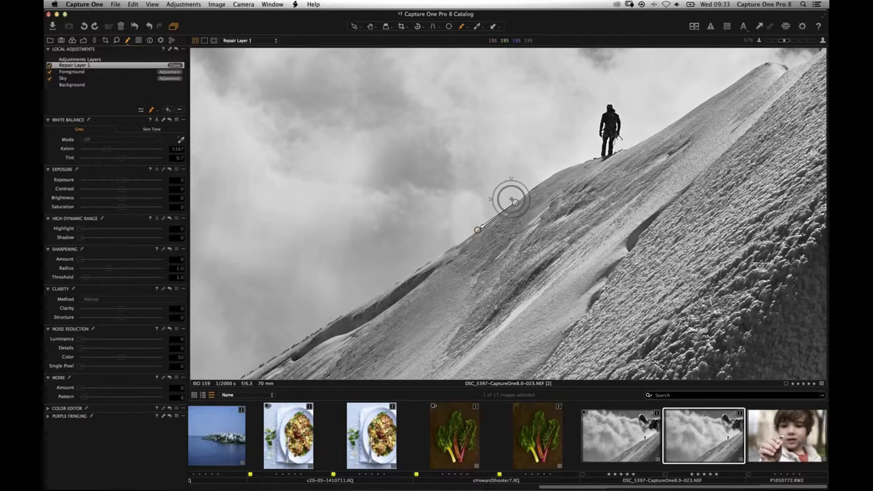
right_click(153, 66)
click(168, 116)
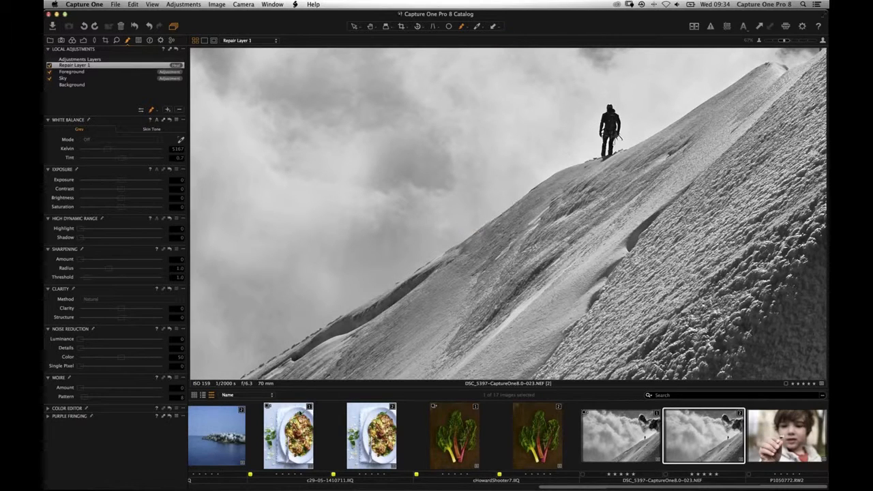
Find and open the second variant of the pier photo bco_08052014_1248.IIQ and delete its buoy heal layer.
key(m)
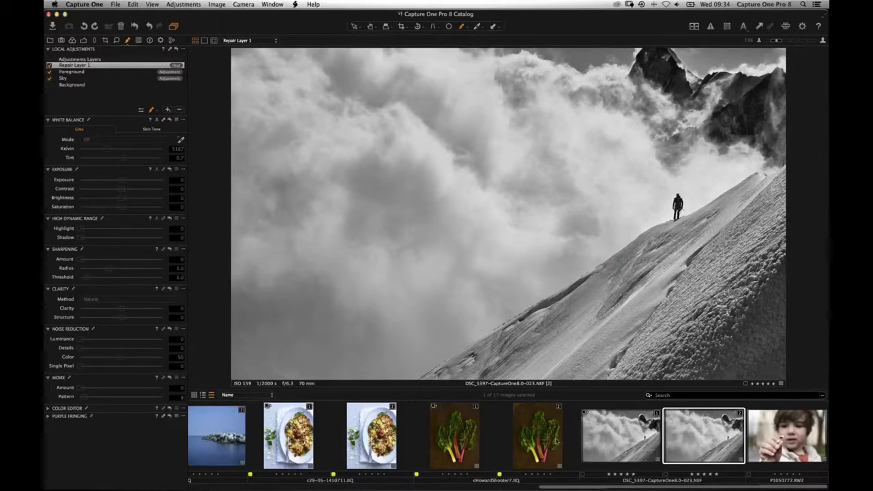
scroll(493, 445, left, 5)
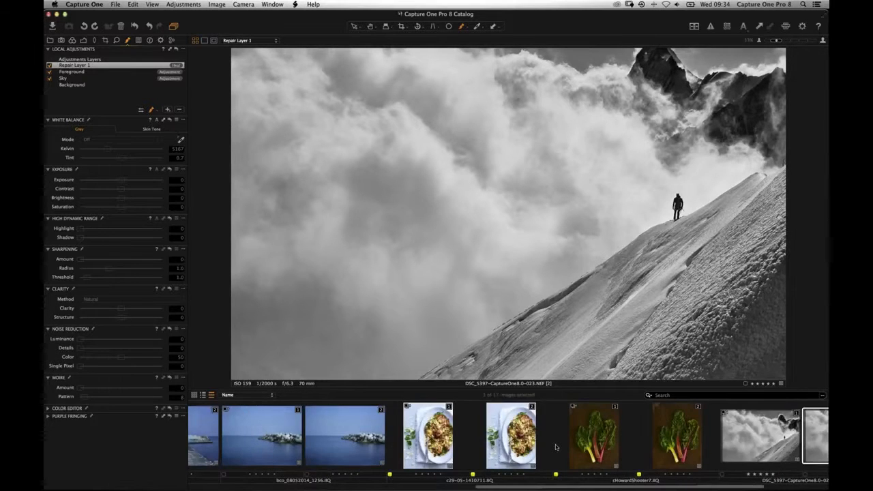
scroll(516, 450, left, 6)
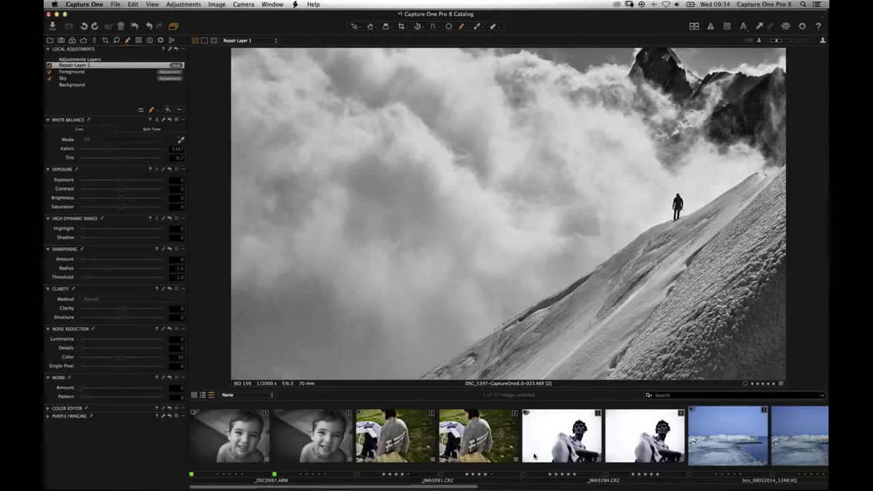
scroll(567, 448, right, 6)
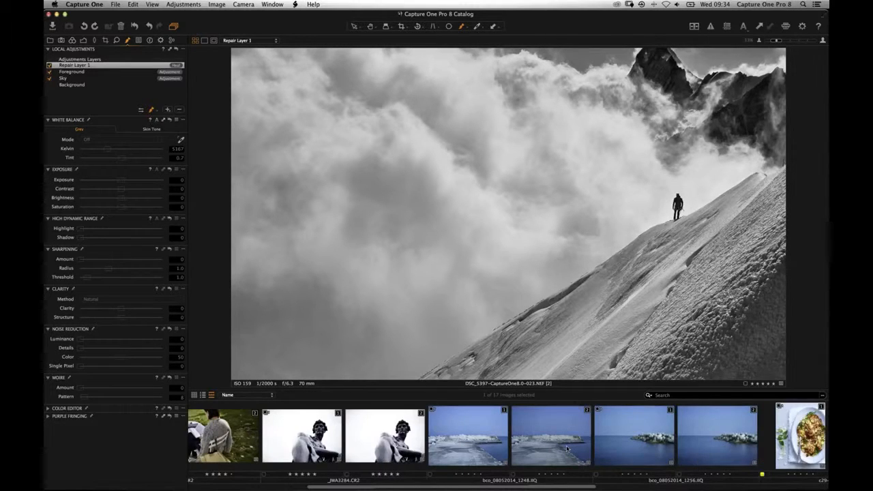
scroll(567, 448, right, 2)
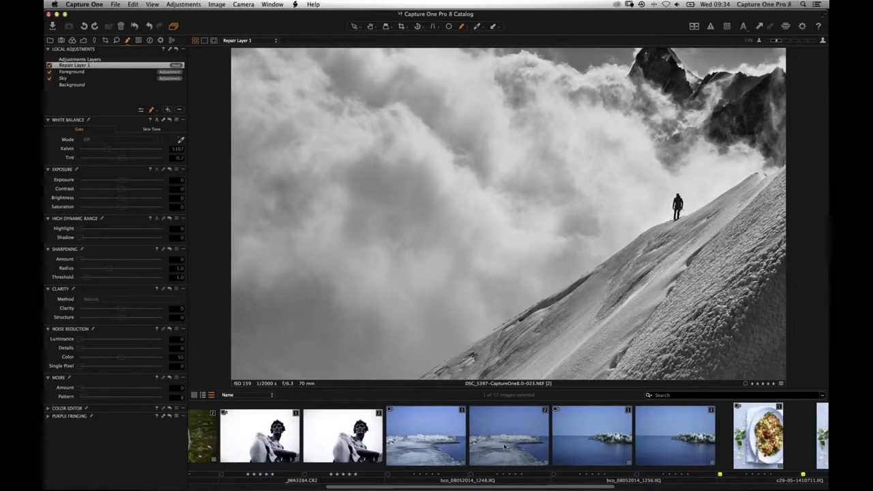
click(505, 447)
key(super+0)
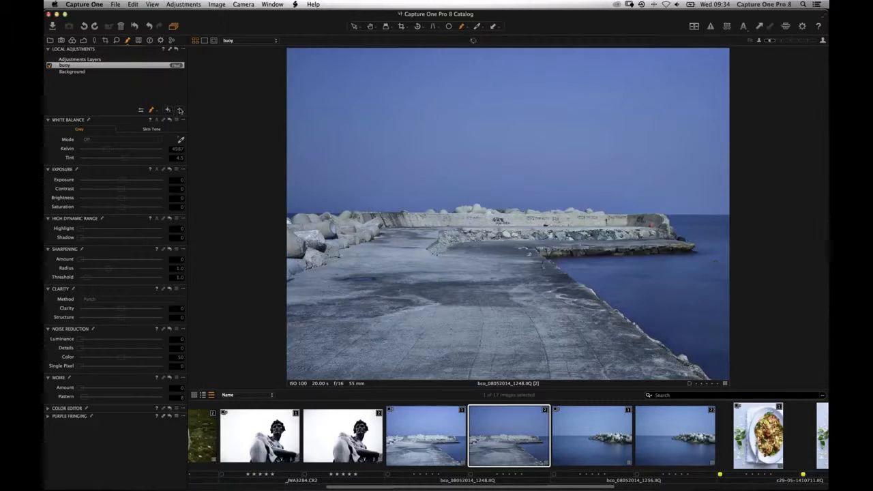
click(180, 110)
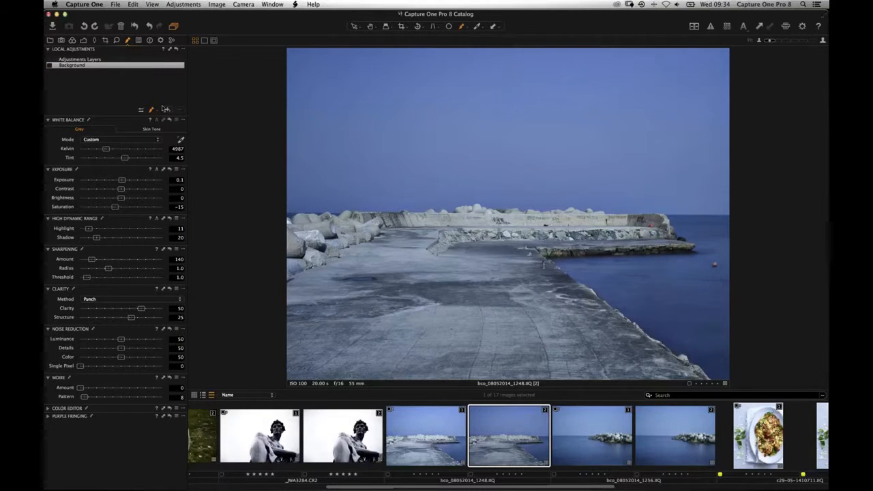
Add a new heal layer named Buoy to the pier photo and activate the Draw Mask brush, framing the buoy in the water.
key(super+t)
key(super+plus)
key(super+plus)
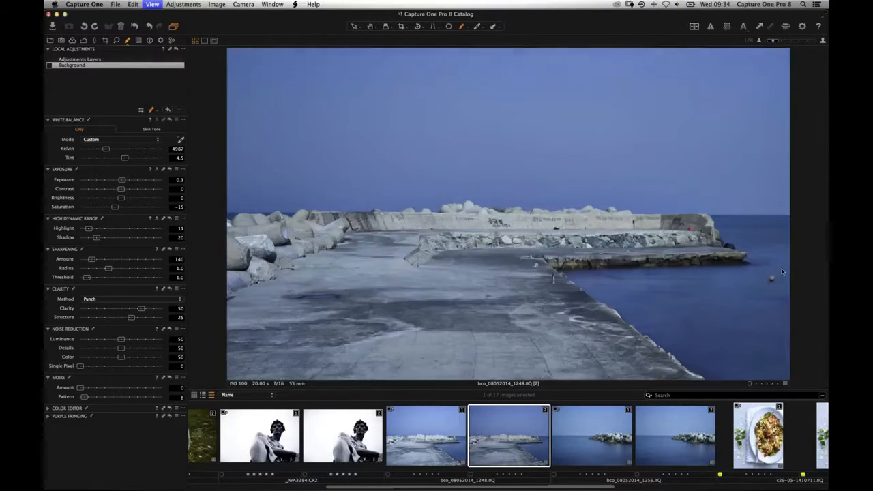
drag(294, 203, 188, 113)
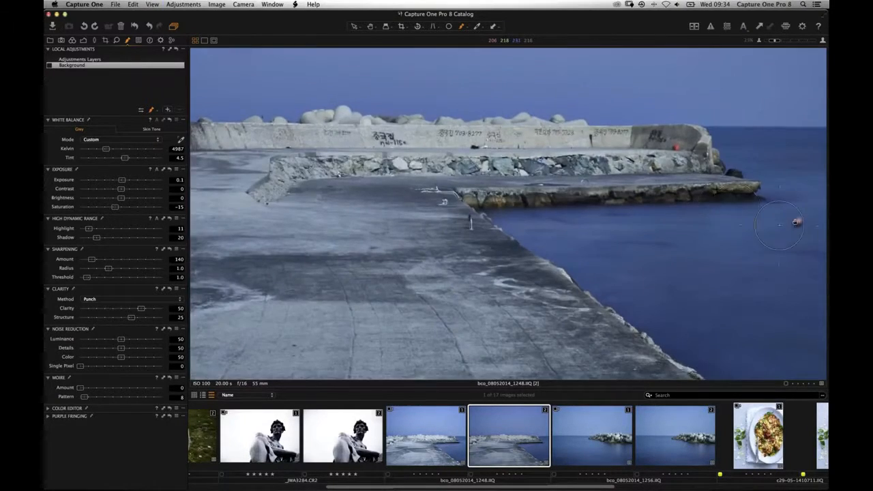
click(167, 111)
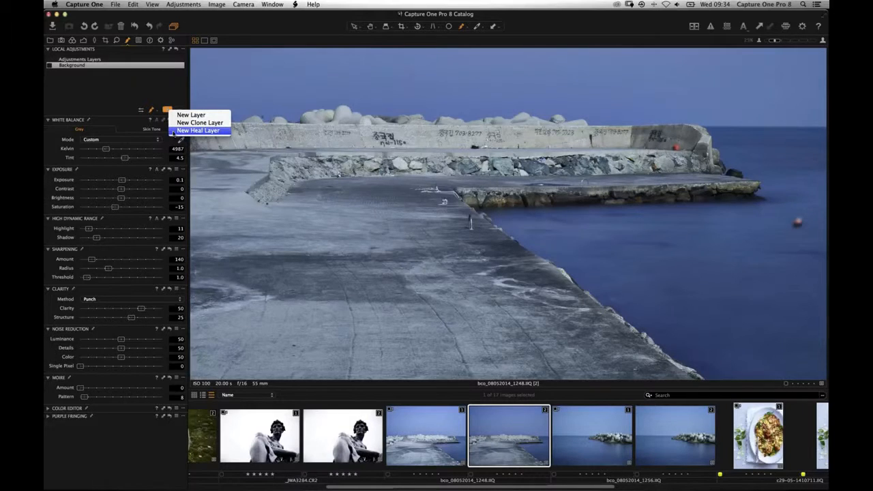
click(175, 132)
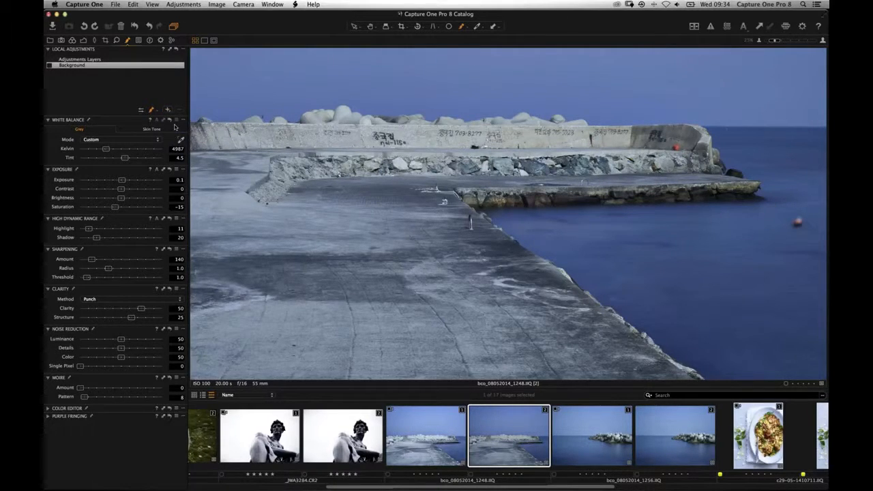
text(Bl)
key(Return)
click(141, 109)
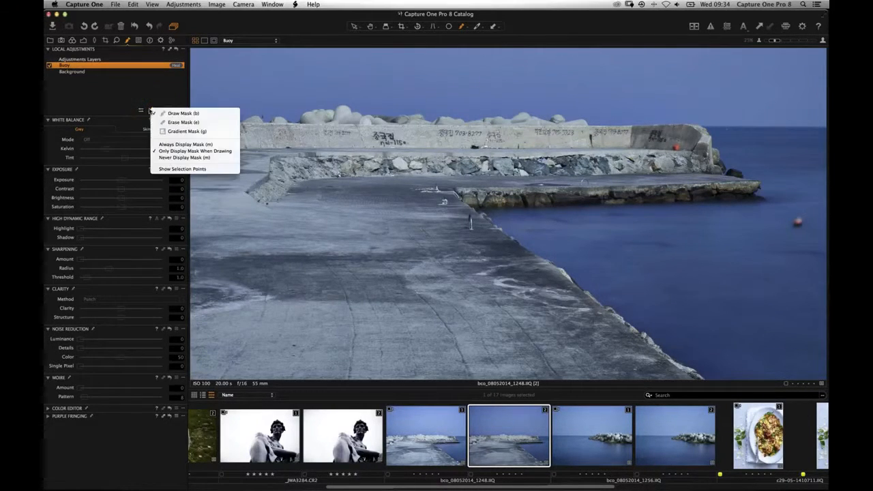
click(213, 113)
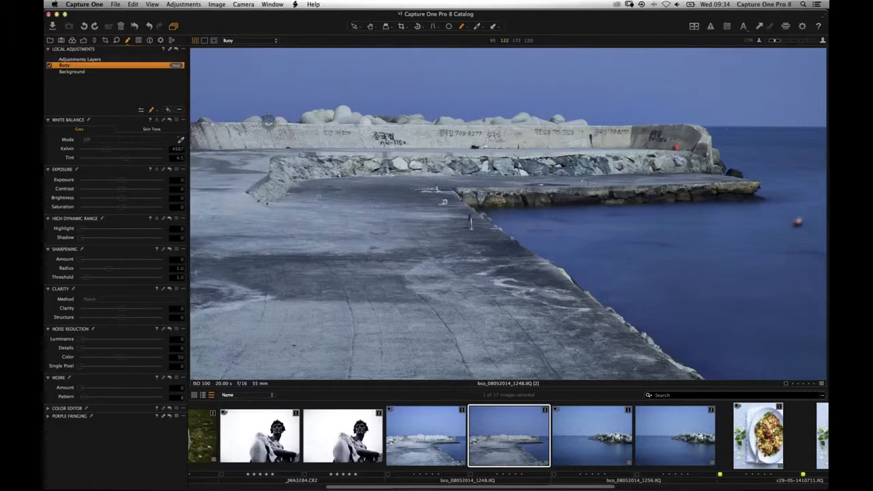
Set a heal source in the open water beside the buoy and paint over the buoy.
alt+click(719, 229)
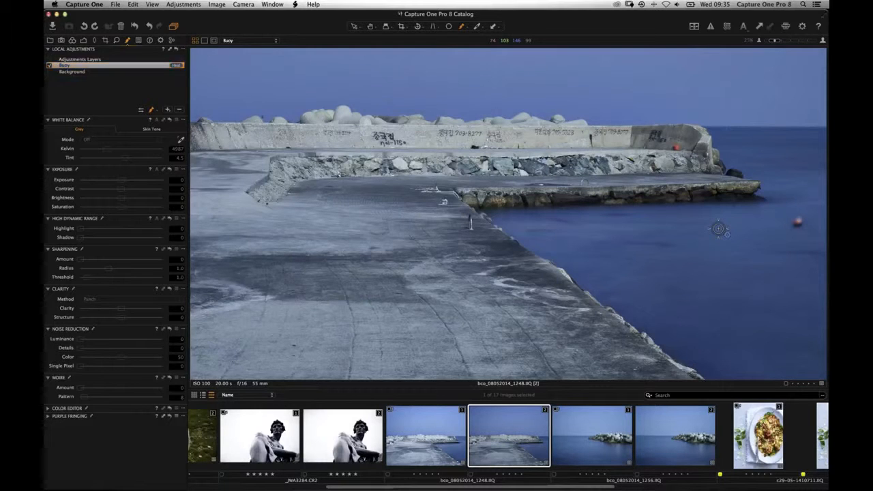
click(798, 222)
drag(798, 221, 799, 224)
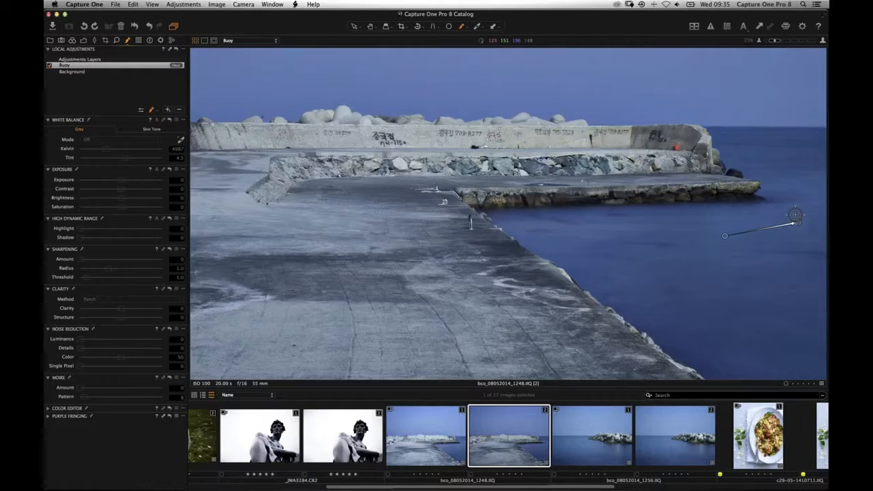
drag(789, 223, 805, 228)
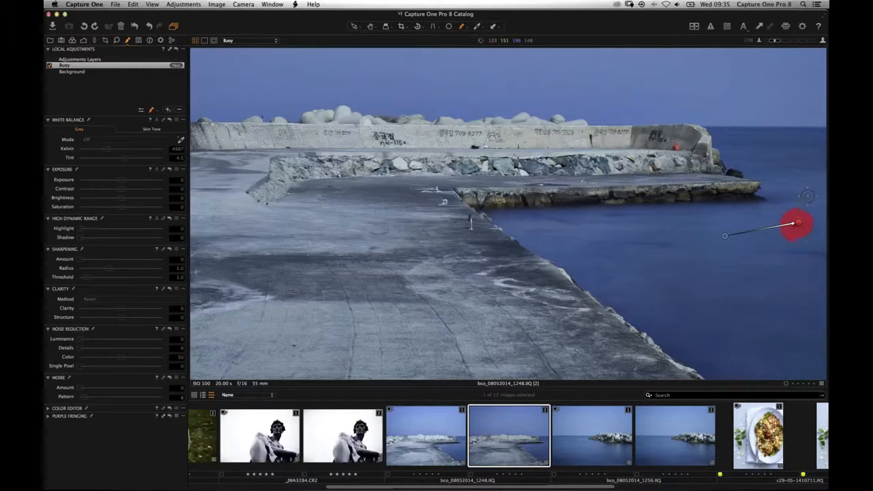
Switch to the Erase Mask brush and partially erase the heal mask over the buoy.
click(152, 110)
click(150, 111)
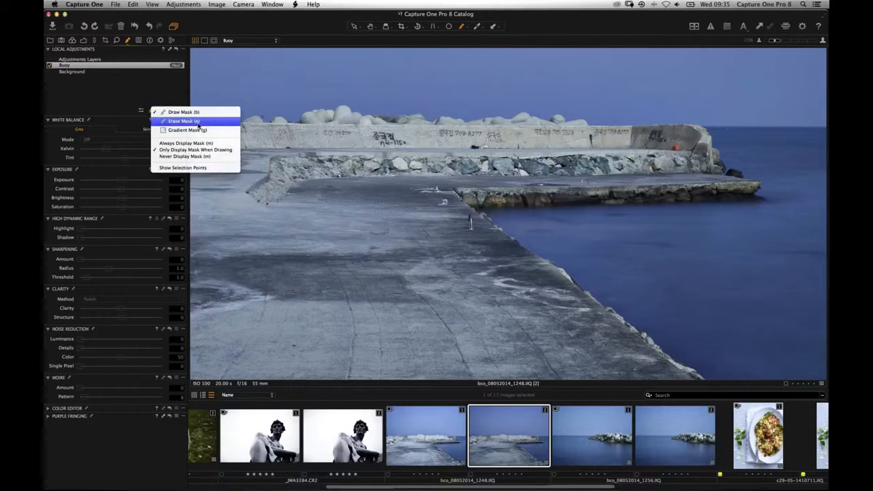
click(641, 181)
click(798, 223)
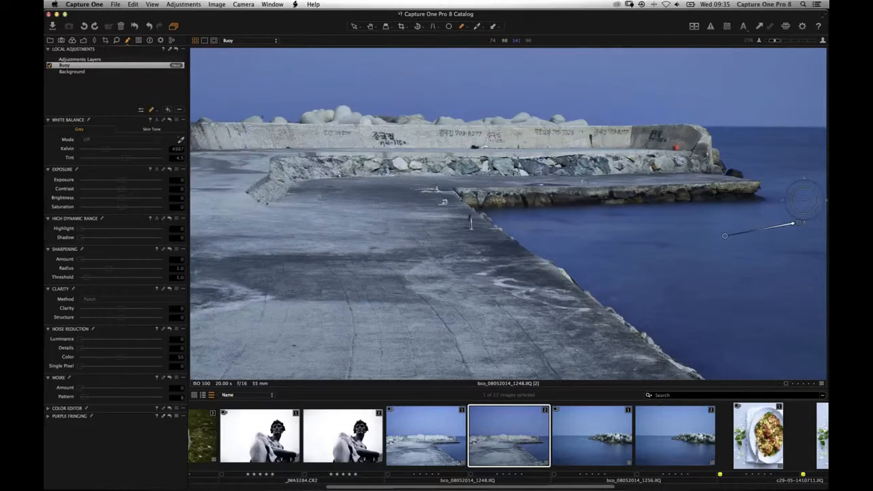
click(798, 223)
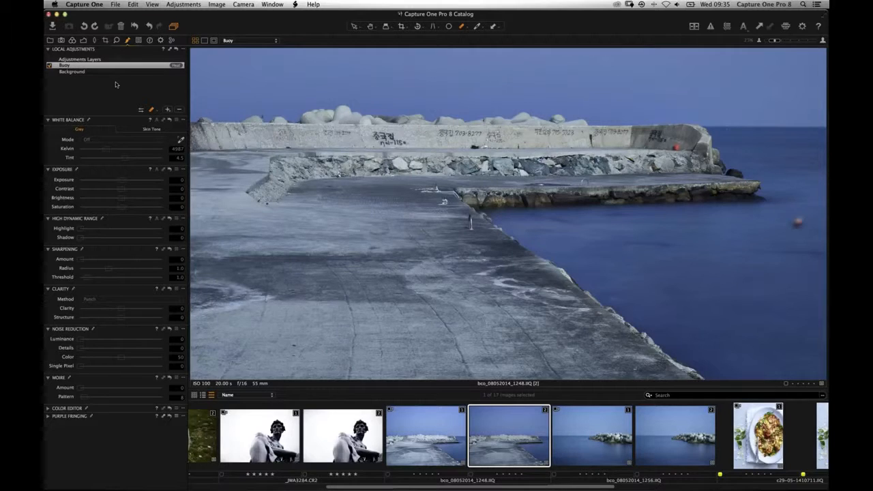
Compare the pier photo's first two variants at full frame and create a clone variant of the first one.
key(comma)
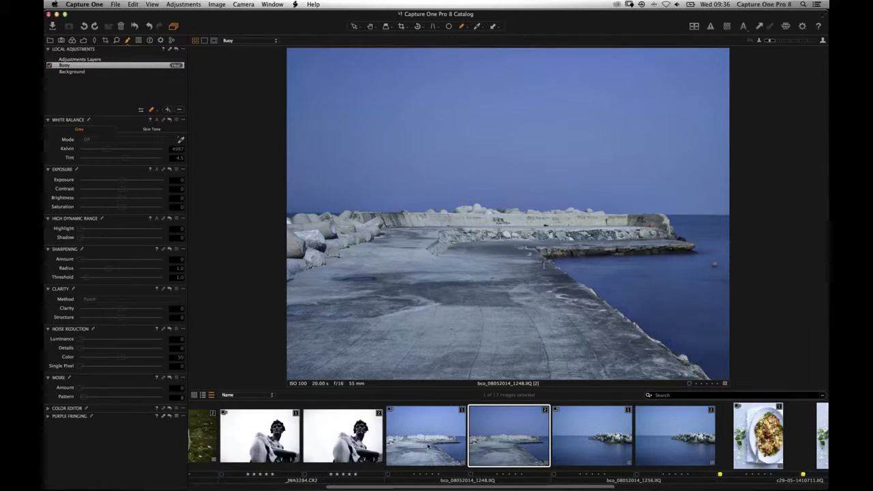
click(428, 446)
click(493, 443)
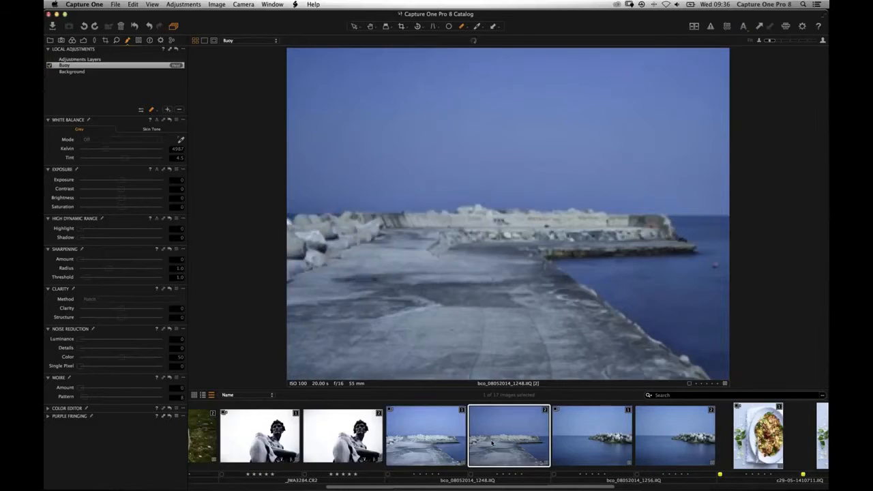
click(422, 429)
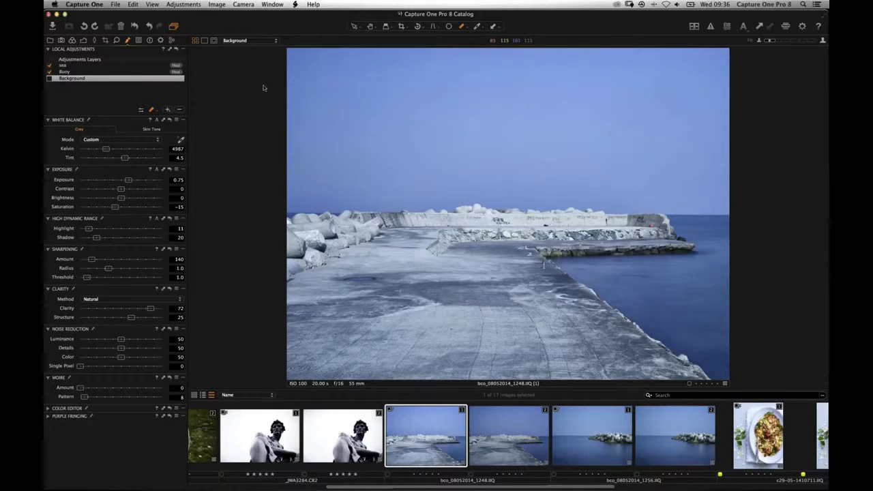
click(216, 4)
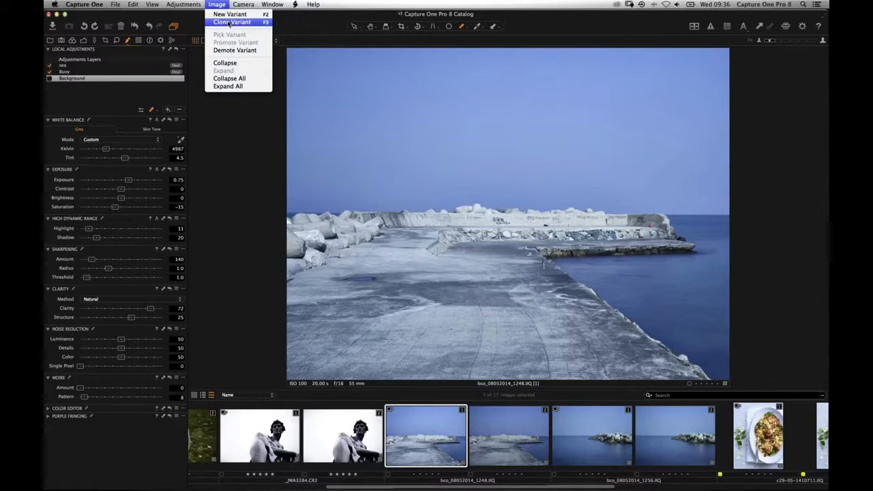
click(230, 23)
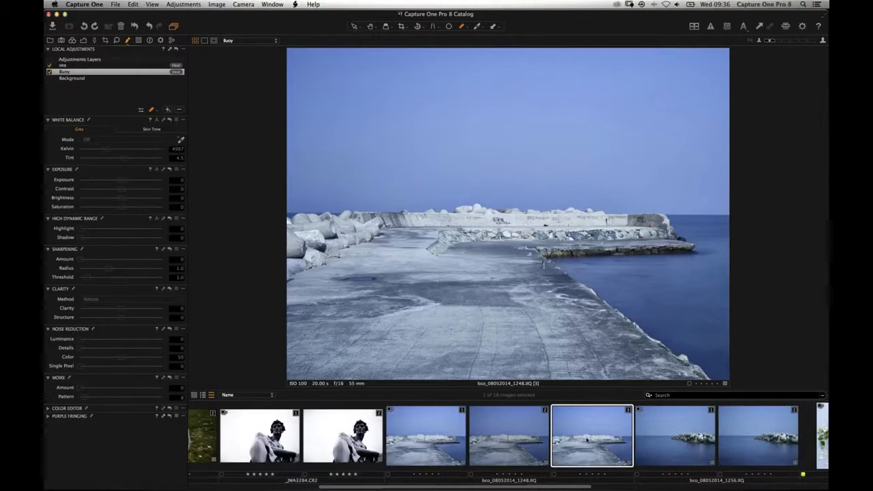
Promote the cloned pier variant to second place and enable Black & White on it.
right_click(587, 440)
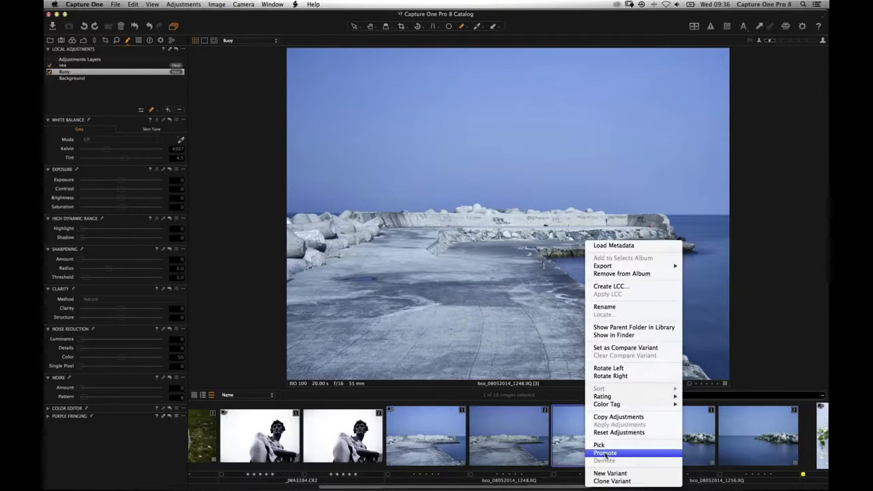
click(605, 454)
click(498, 440)
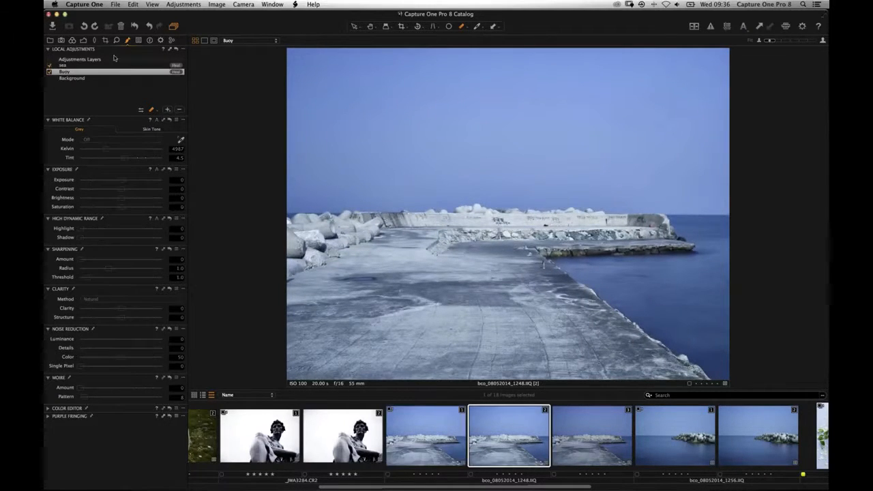
click(72, 41)
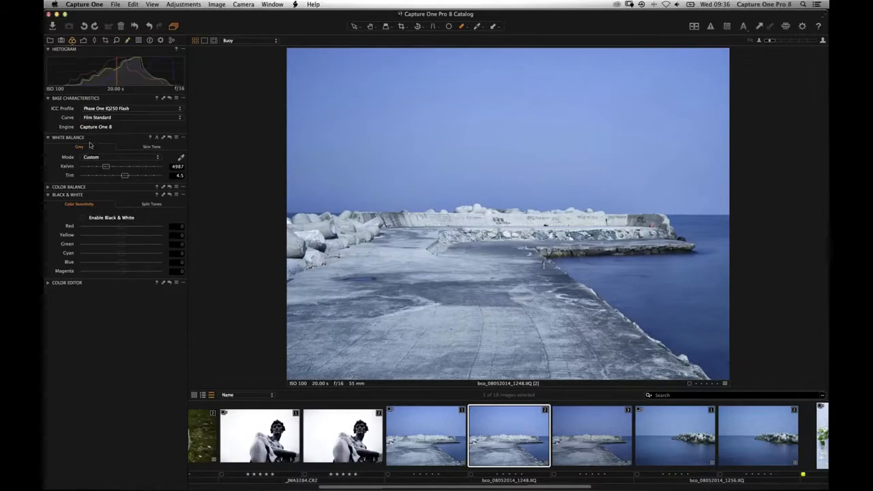
click(82, 218)
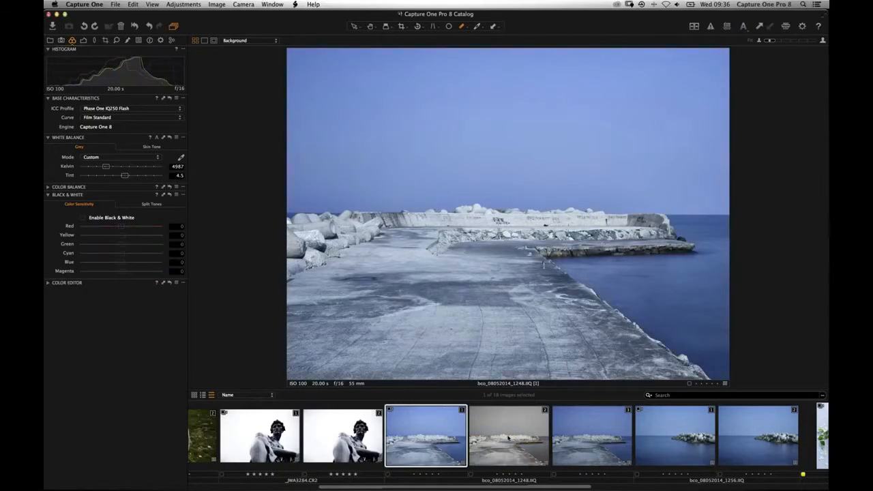
Delete the Buoy heal layer from the black-and-white pier variant.
click(128, 40)
click(157, 64)
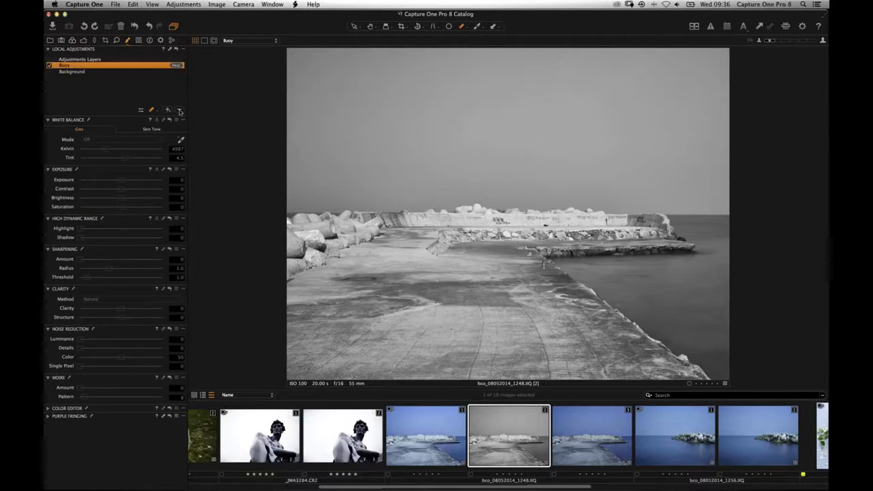
click(180, 110)
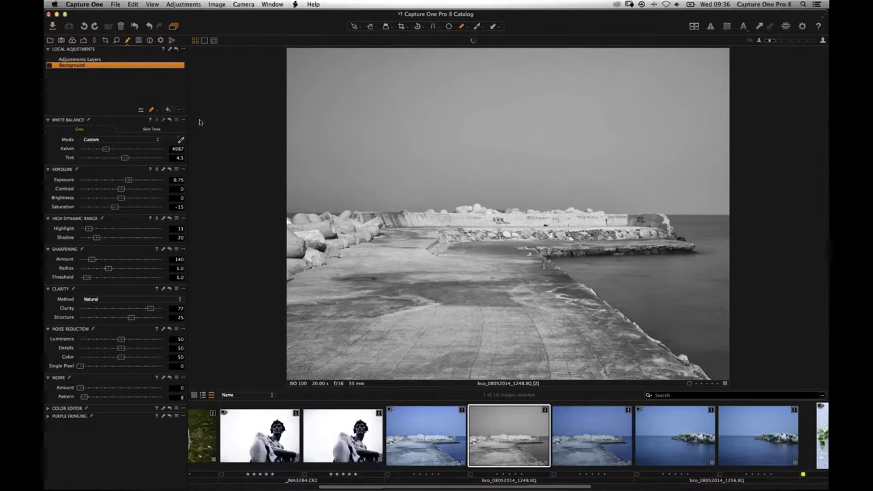
Copy the Local Adjustments from the first colour pier variant and apply them to the black-and-white variant.
click(425, 449)
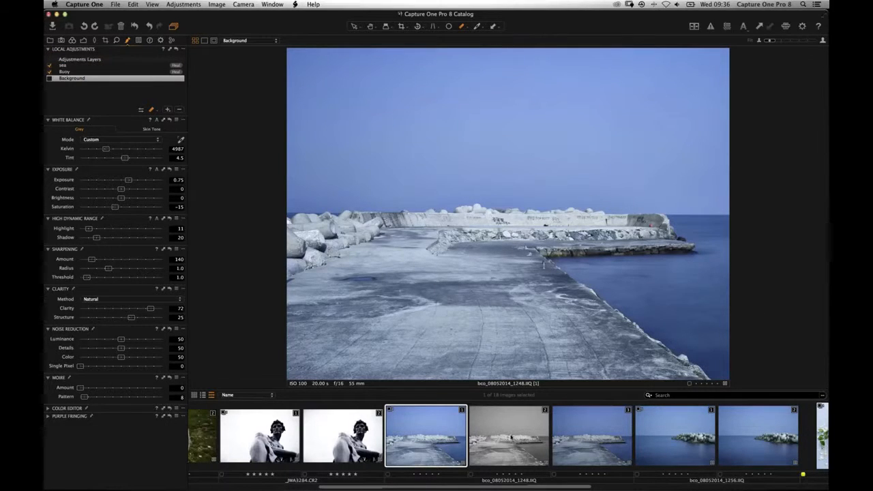
click(511, 430)
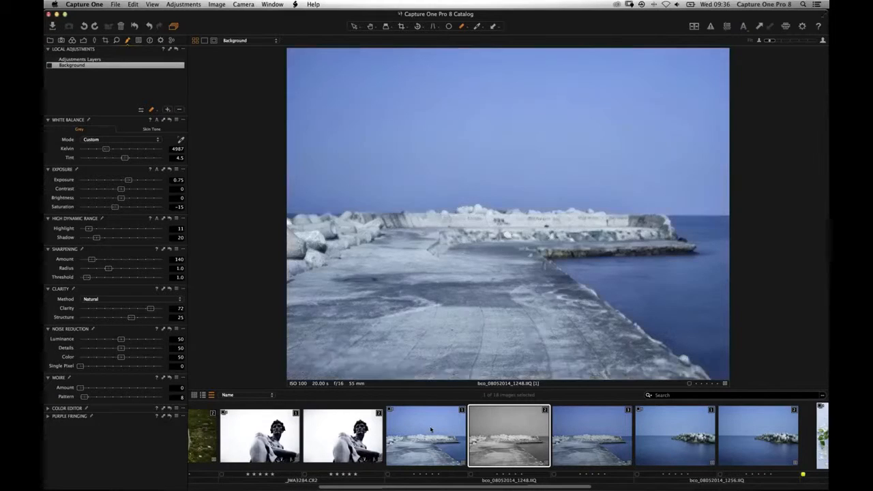
click(429, 423)
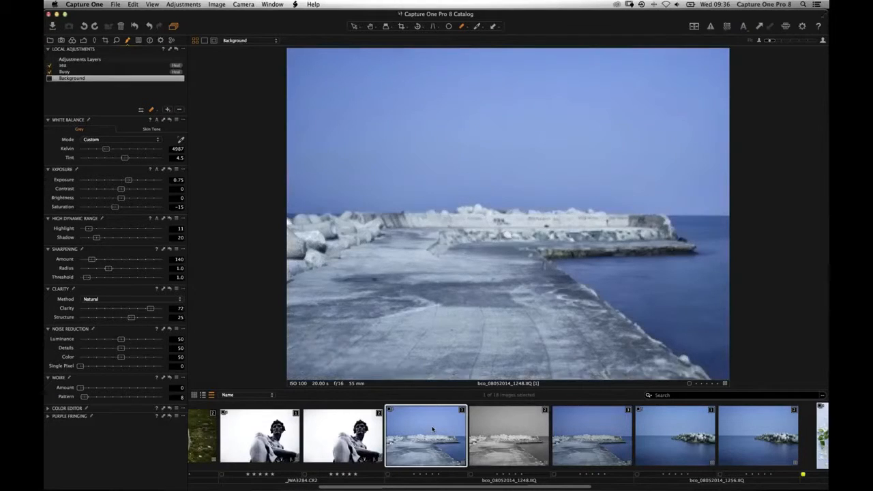
super+click(483, 465)
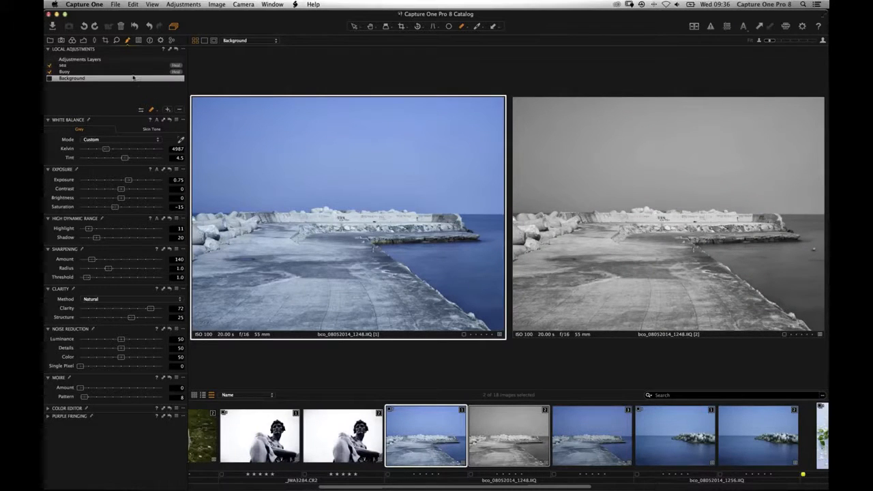
click(168, 49)
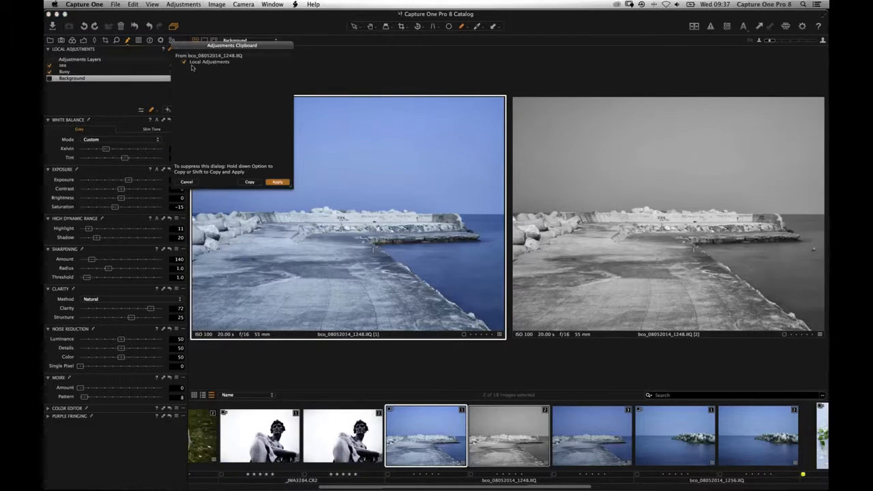
click(276, 183)
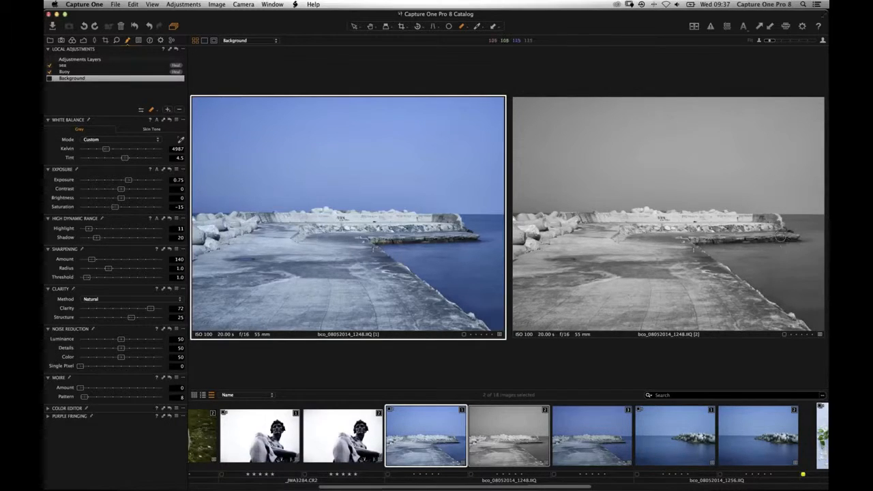
Delete the Buoy heal layer from the third pier variant and set its saturation to -38.
click(583, 427)
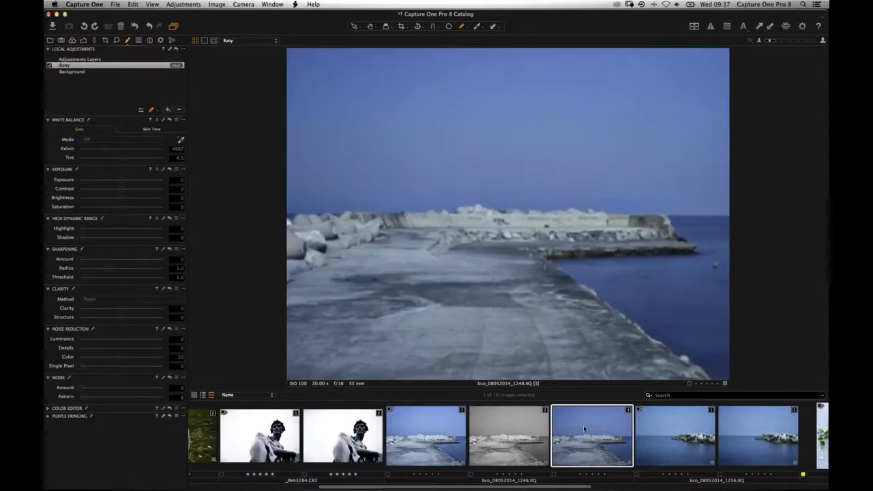
click(176, 64)
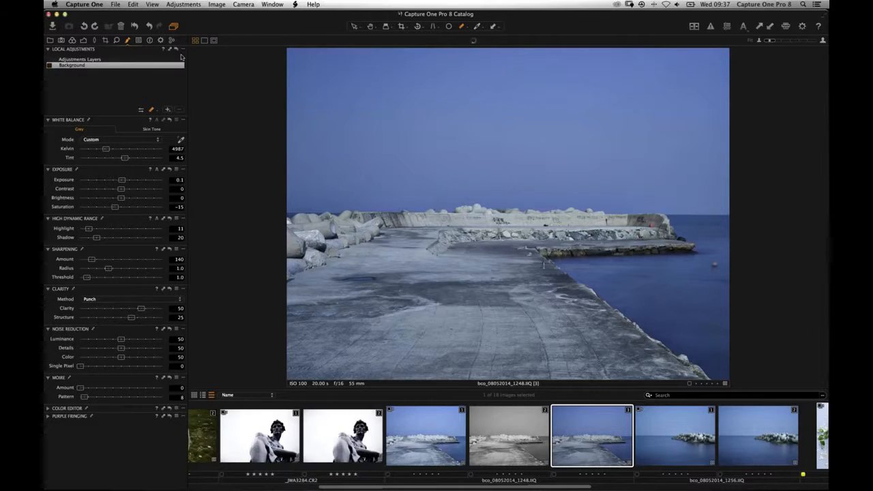
click(83, 40)
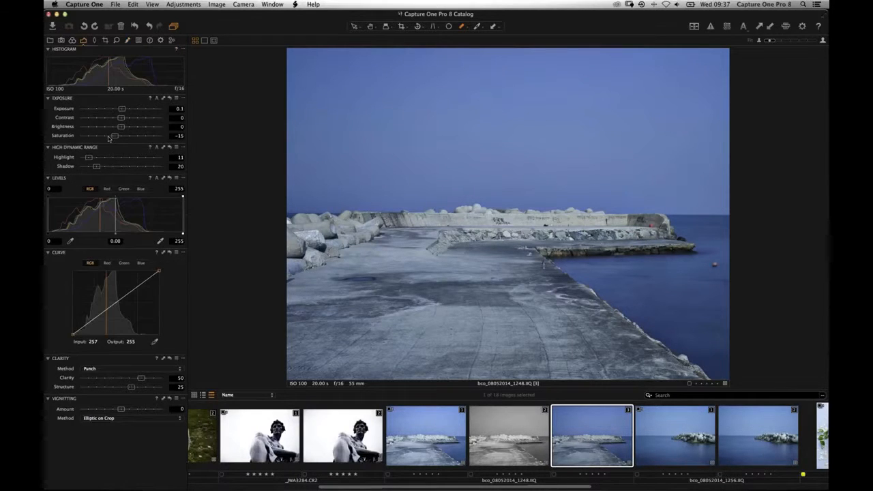
drag(108, 139, 104, 137)
Set the third pier variant's clarity method to Neutral with clarity 95, and lower its contrast.
click(141, 371)
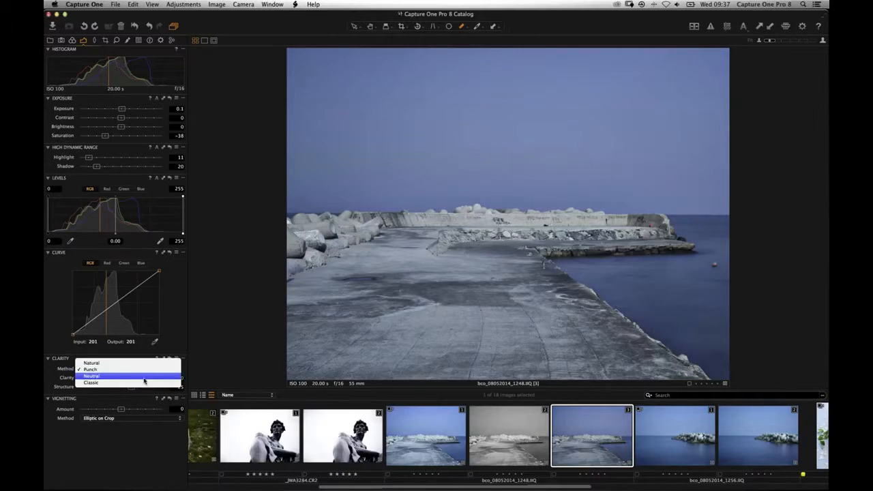
click(151, 378)
drag(152, 379, 159, 379)
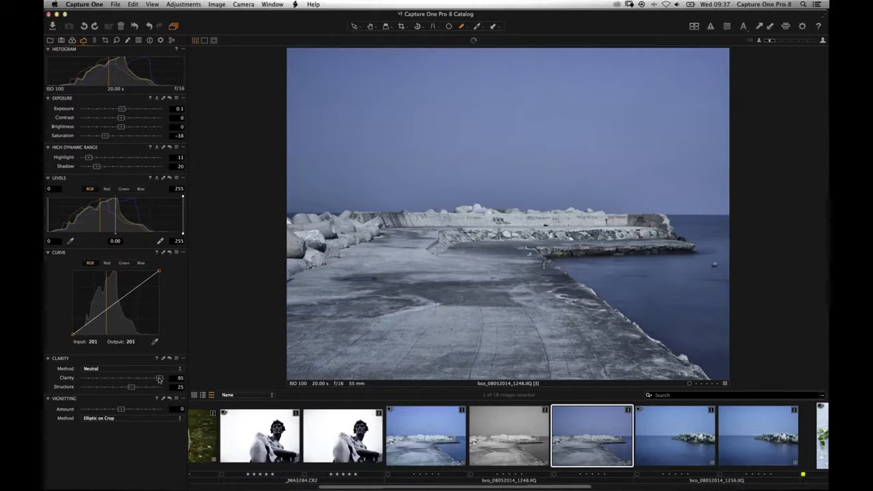
drag(121, 118, 113, 118)
Copy the Local Adjustments from the first pier variant and apply them to the third variant.
click(419, 446)
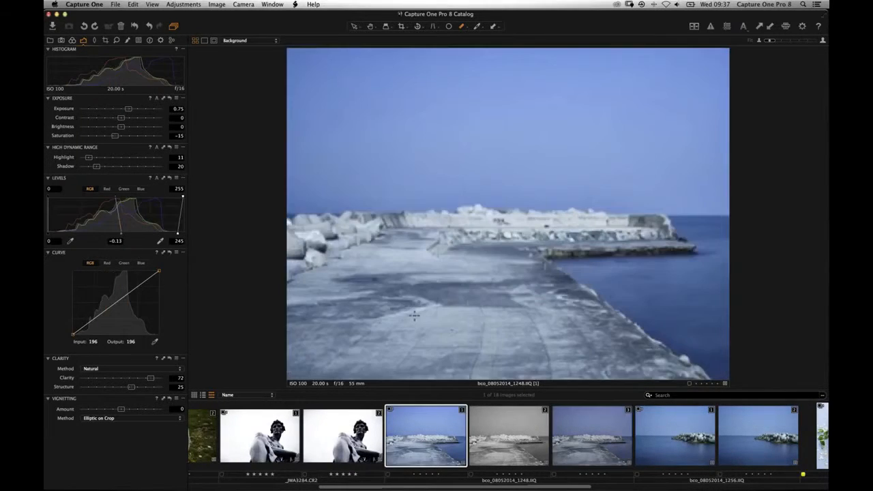
click(128, 40)
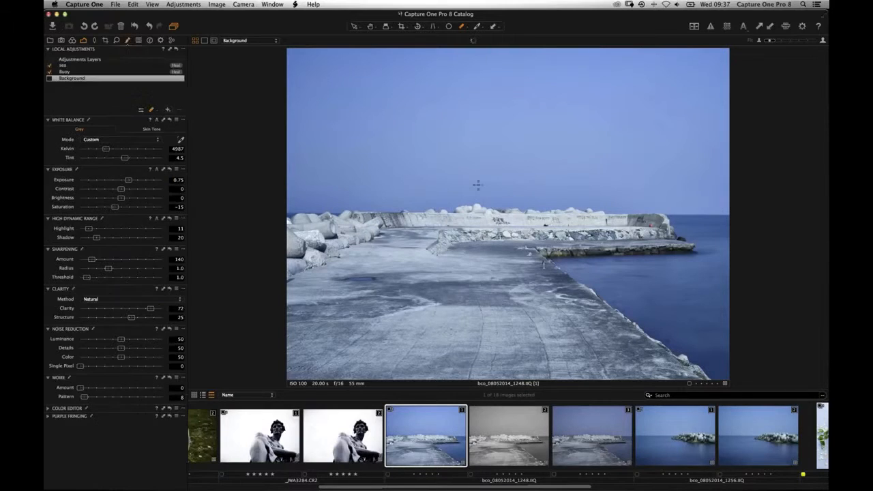
super+click(605, 446)
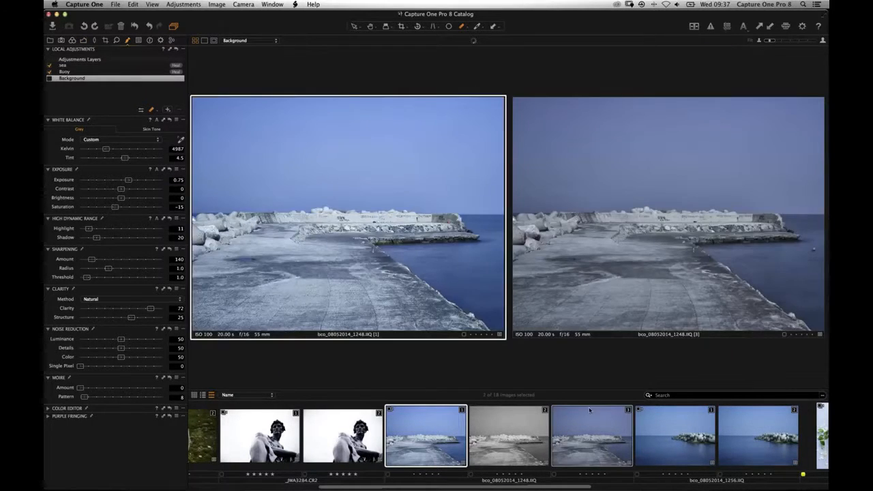
click(172, 49)
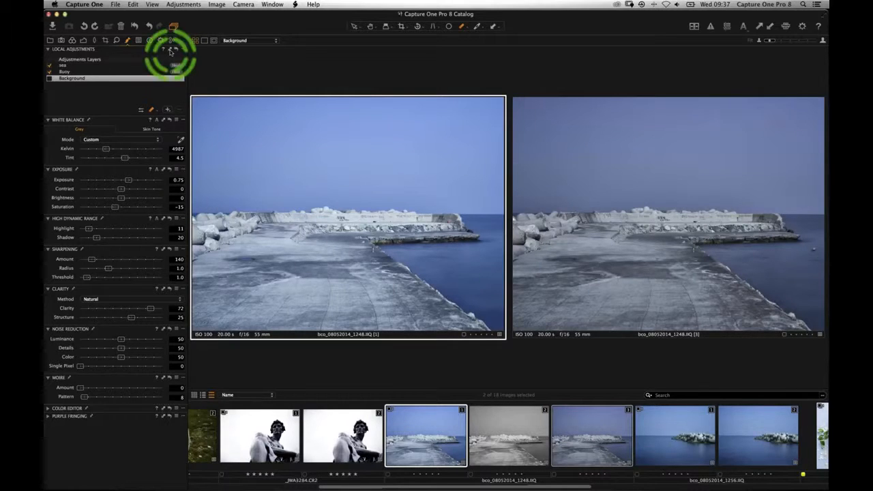
click(170, 49)
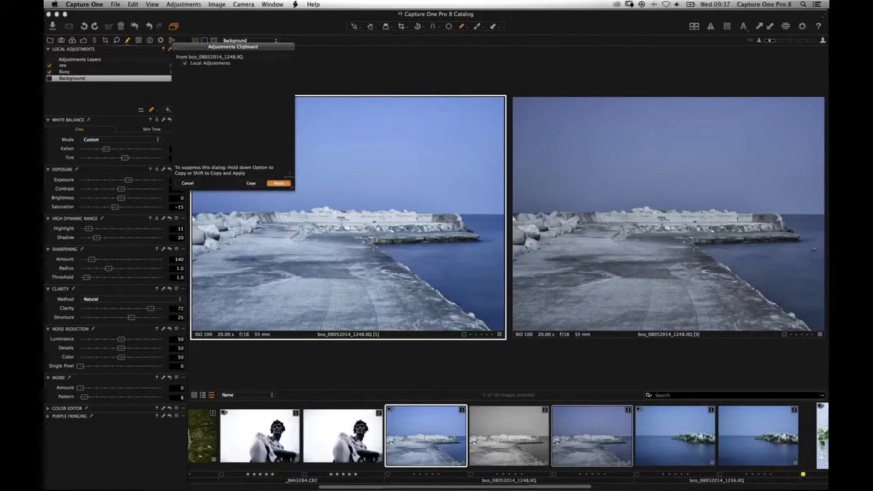
click(278, 183)
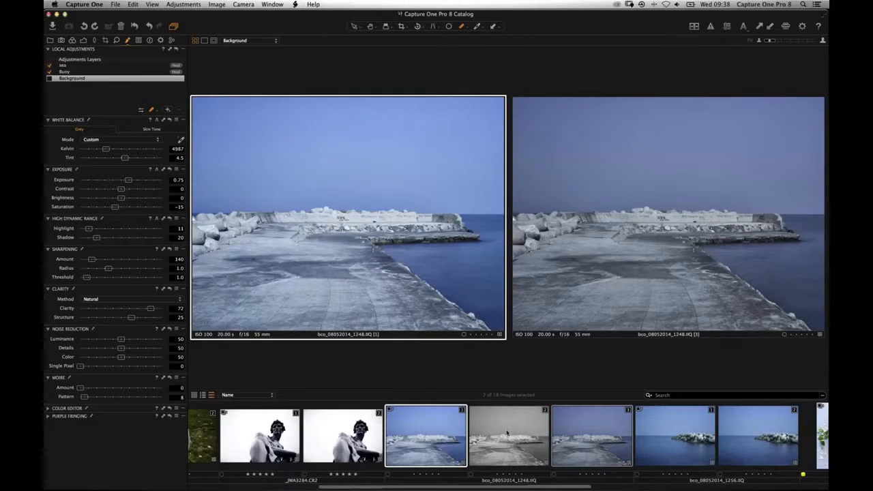
Compare the third pier variant with the first one and check the Buoy heal layer's effect on the first.
click(572, 434)
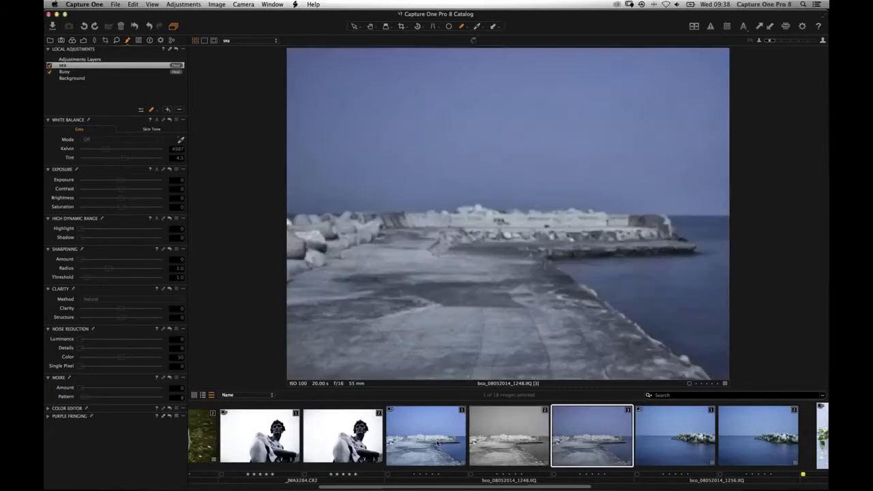
click(438, 442)
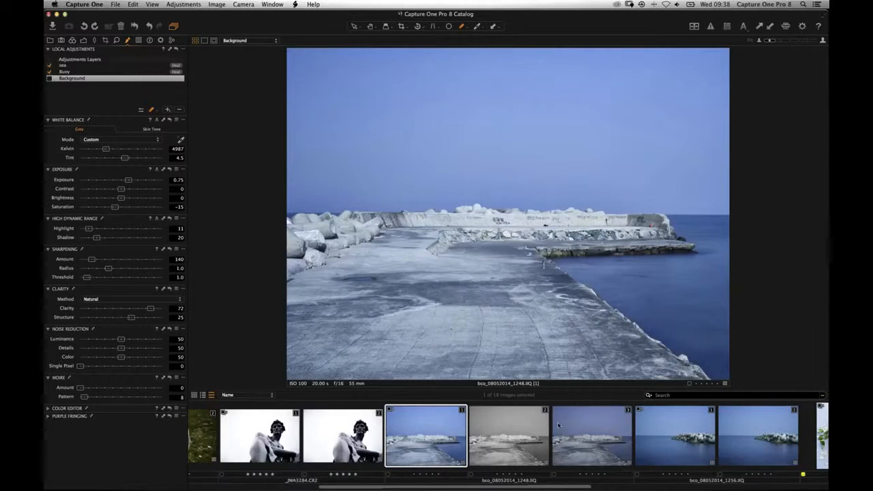
key(shift+Right)
key(shift+Right)
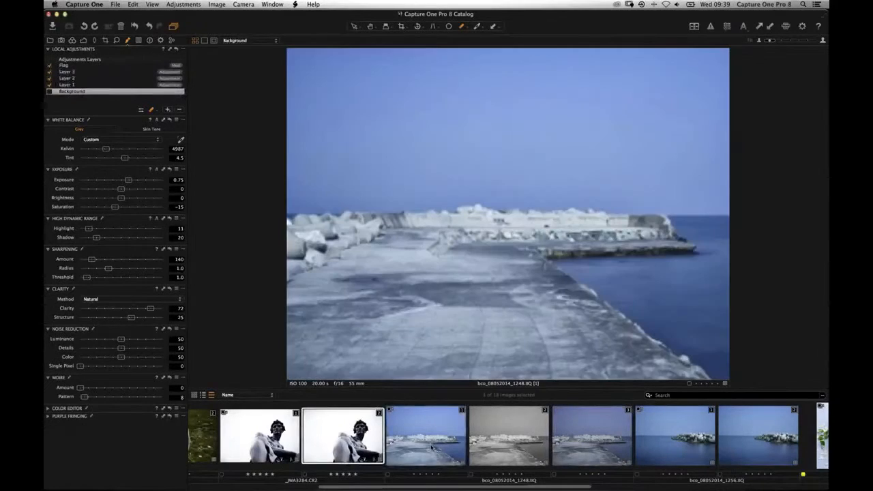
click(431, 447)
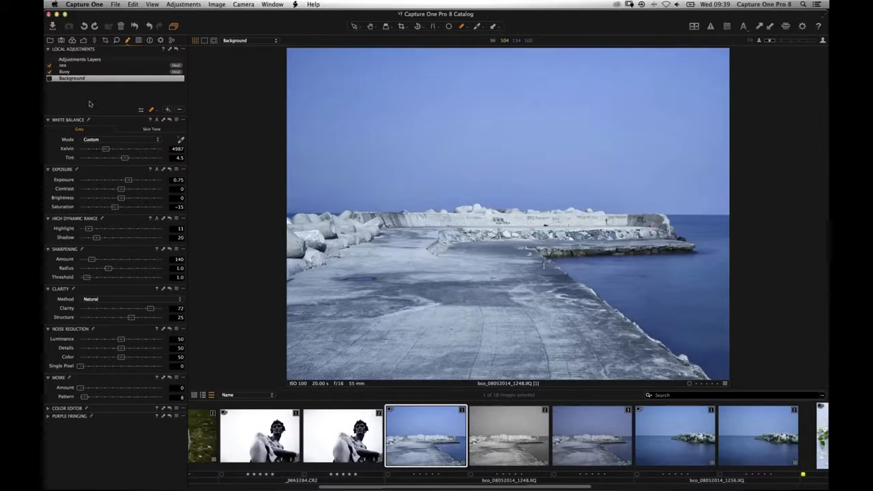
click(49, 72)
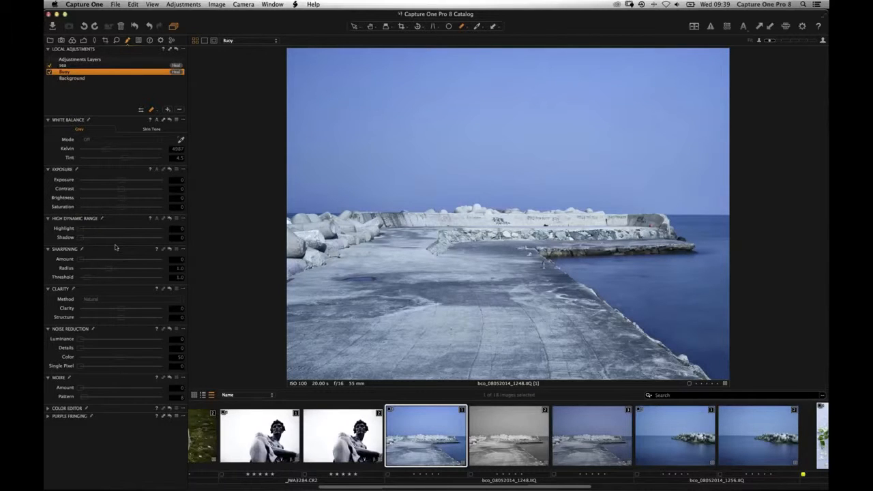
Check the Flag heal layer on the statue photo's first variant and switch off its Layer 3.
click(294, 444)
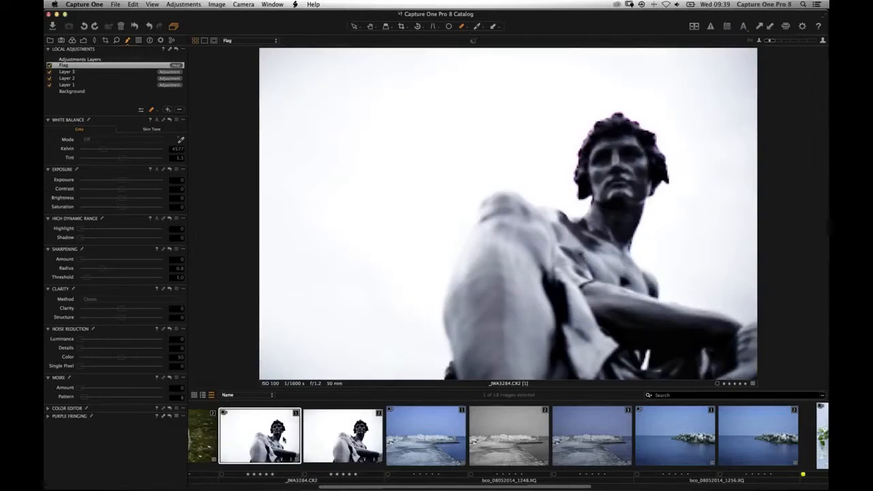
click(49, 66)
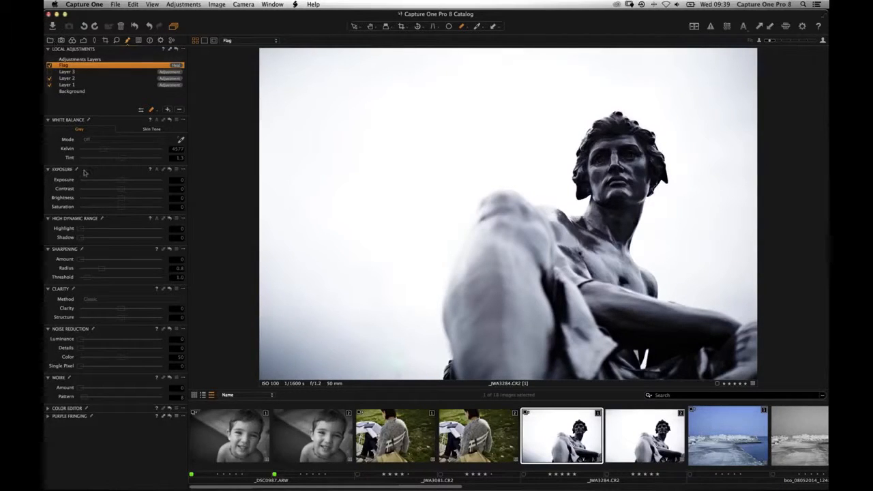
scroll(526, 450, right, 10)
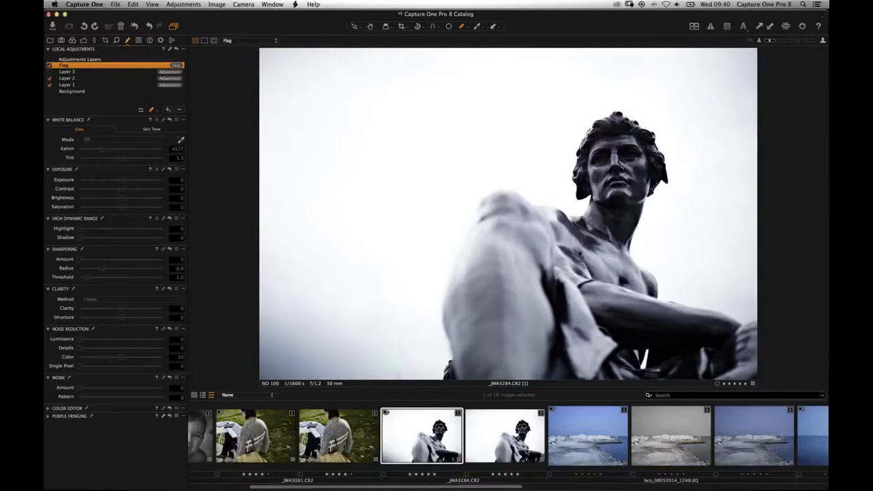
scroll(453, 459, right, 3)
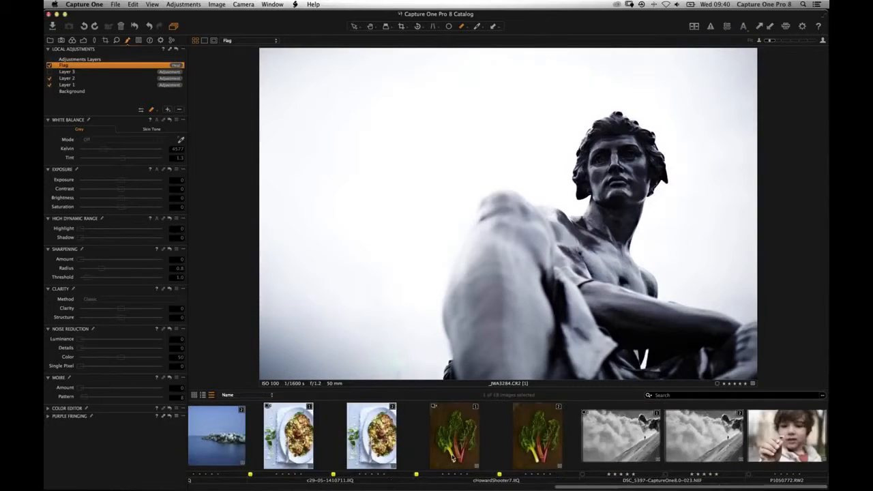
scroll(589, 449, left, 10)
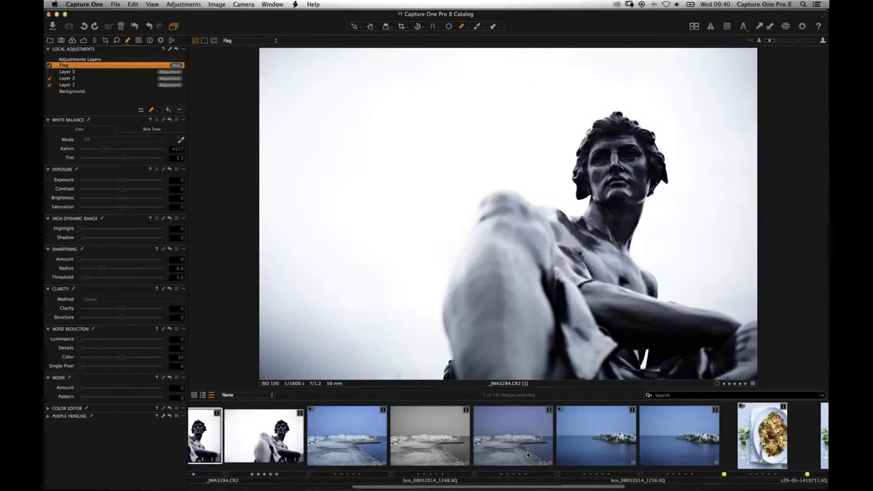
scroll(574, 439, left, 5)
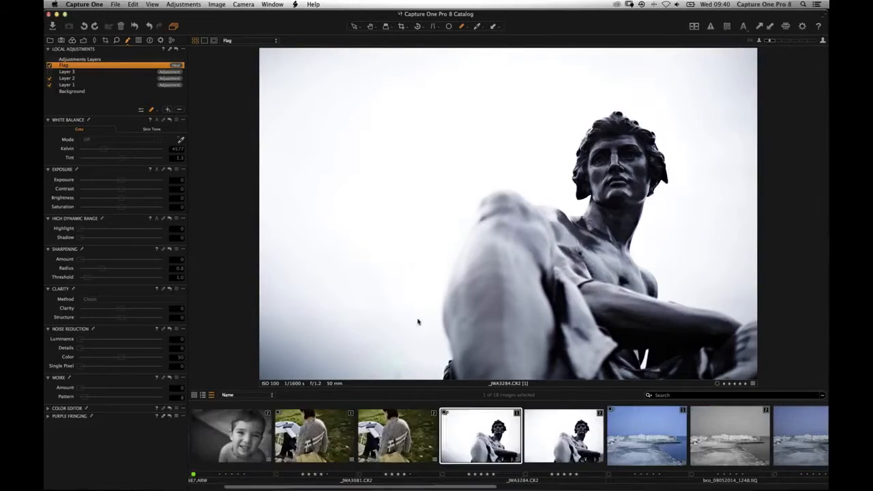
Open the Local Adjustments album under Features in the library and browse its images to the gallery interior photo.
click(49, 40)
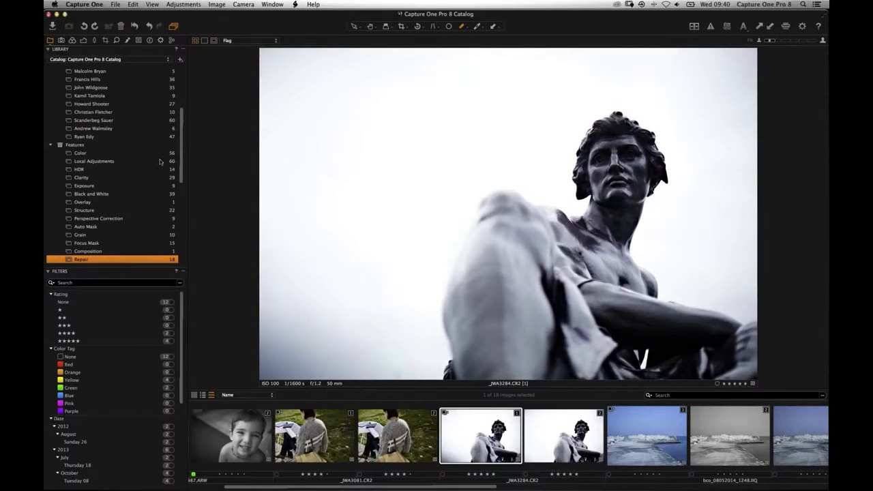
scroll(136, 143, down, 2)
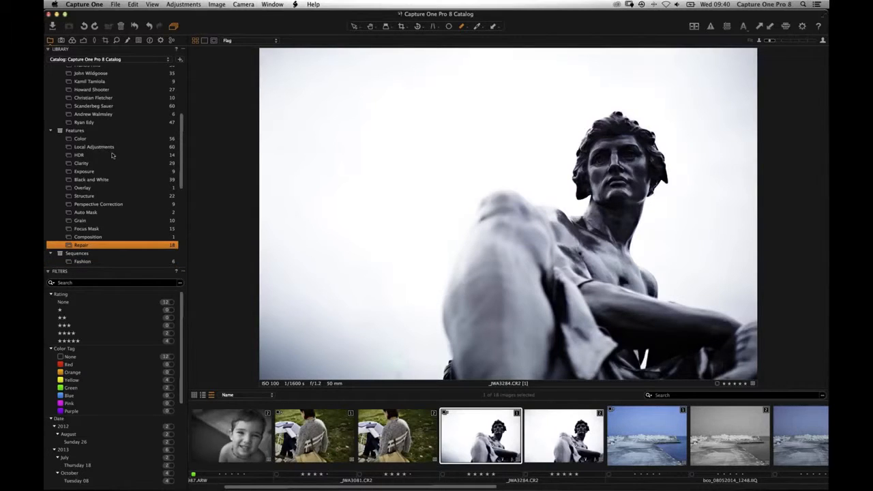
click(113, 147)
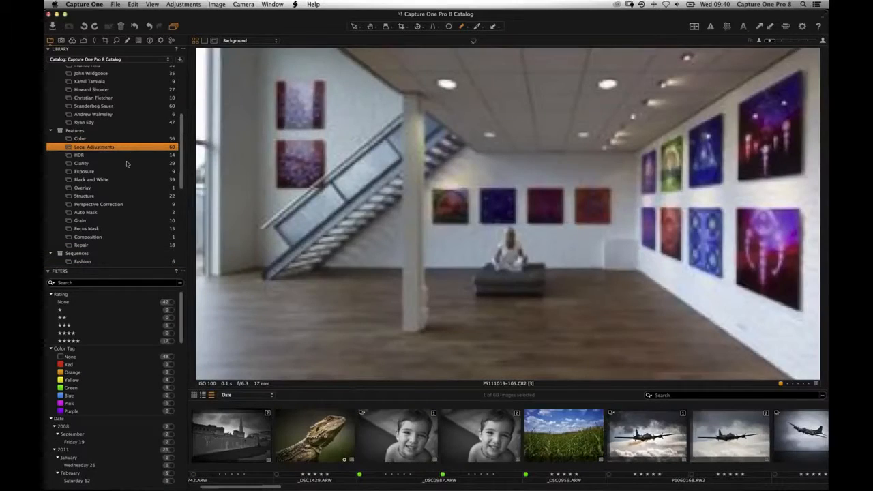
scroll(579, 428, right, 15)
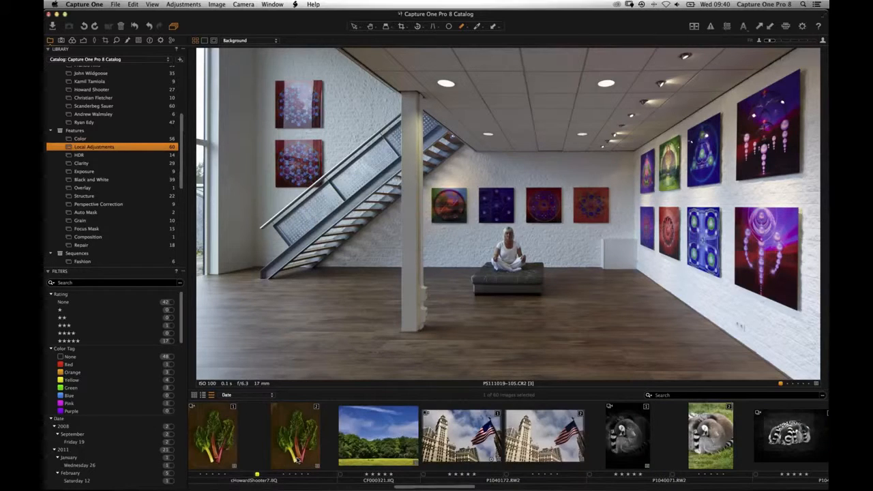
scroll(298, 461, right, 15)
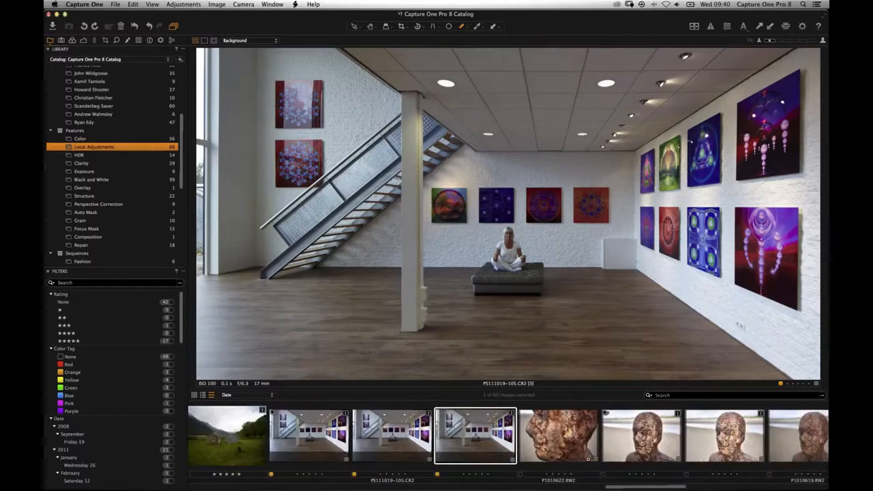
Compare the gallery interior photo with its Local WB adjustment layer switched off and on.
click(127, 40)
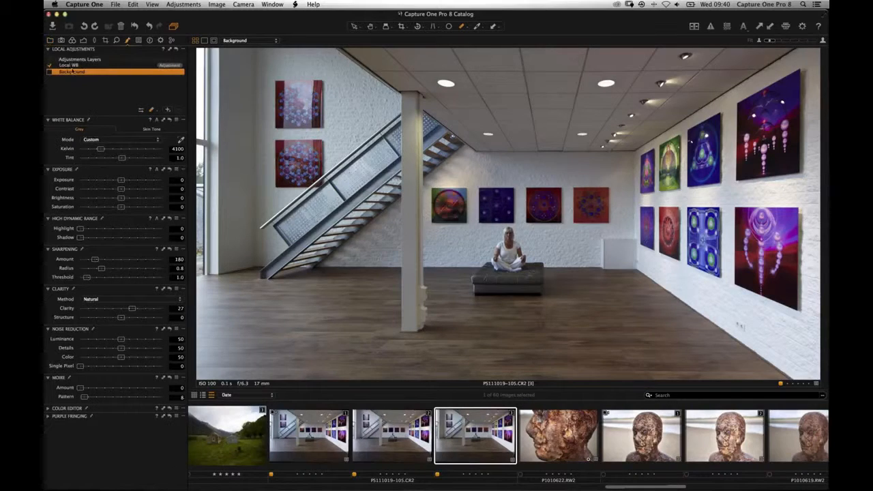
click(62, 66)
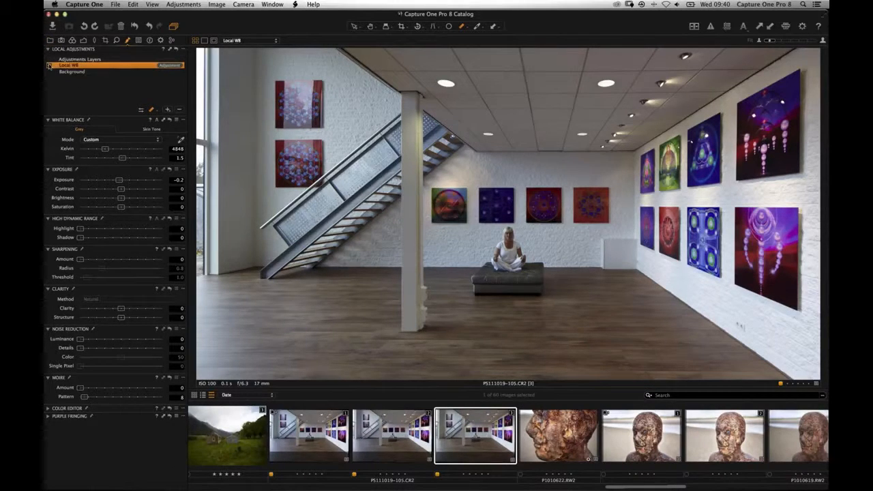
click(49, 66)
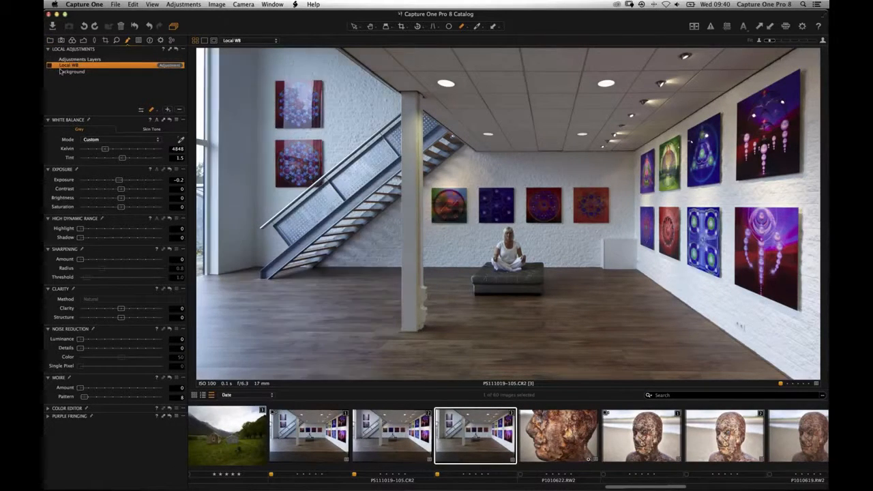
click(414, 201)
click(225, 69)
click(313, 245)
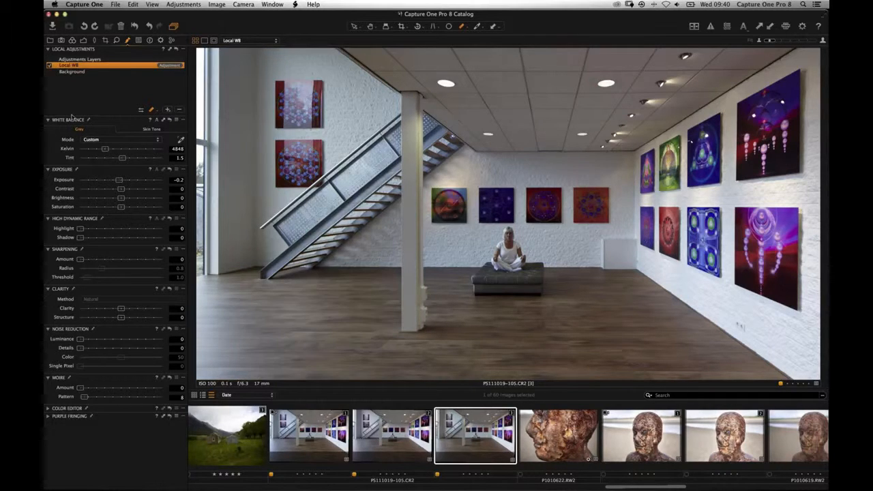
Examine the Local WB layer's mask over the gallery photo and recheck the layer's effect.
key(m)
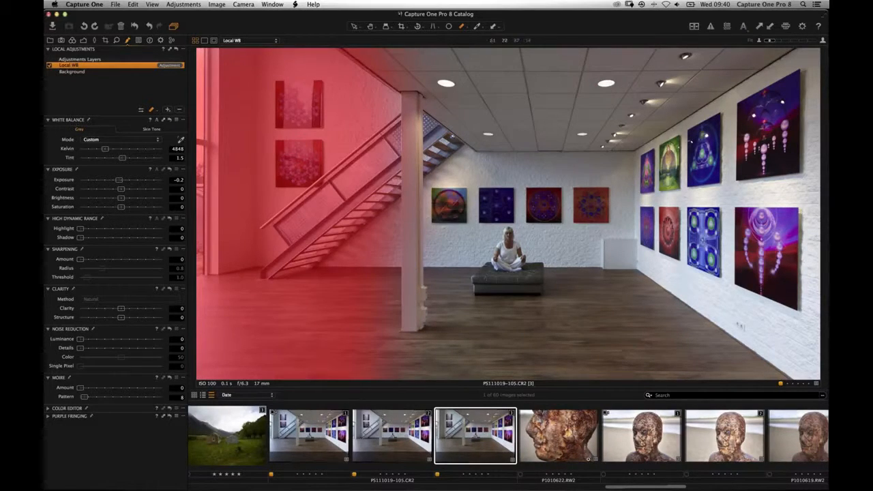
key(m)
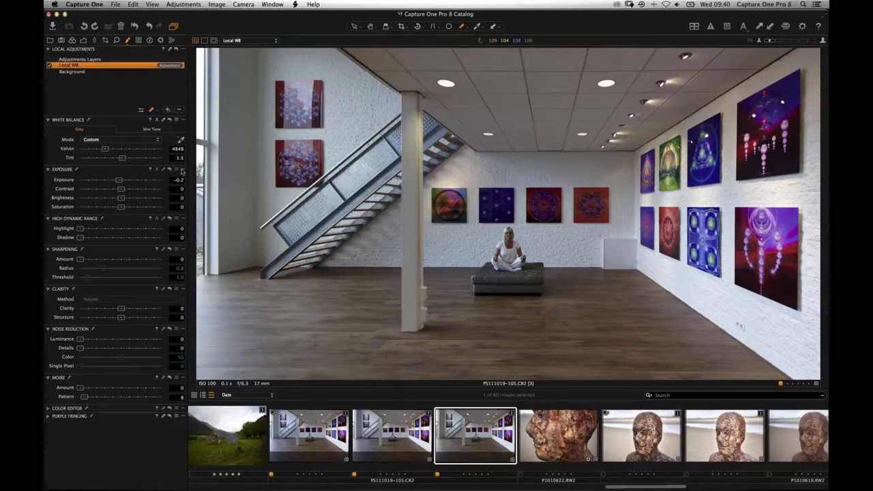
click(48, 65)
click(48, 66)
Browse the Local Adjustments album further, and go back to the Repair album's first pier variant.
scroll(317, 448, right, 10)
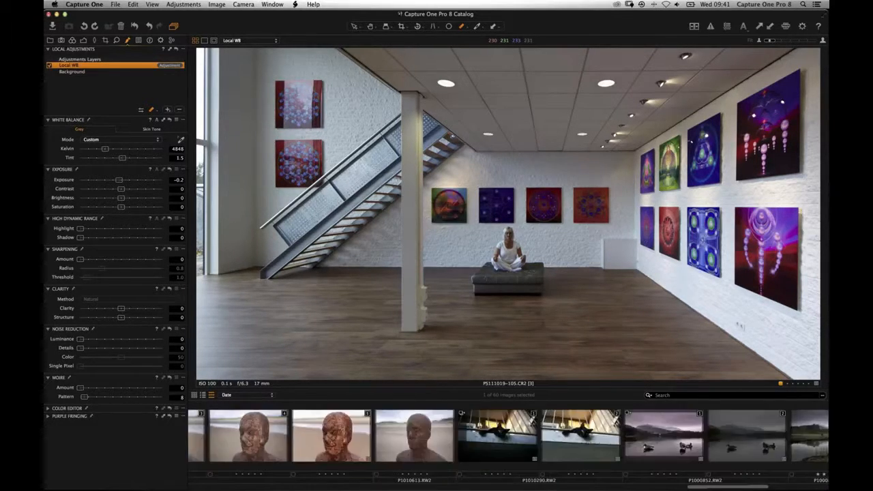
click(50, 41)
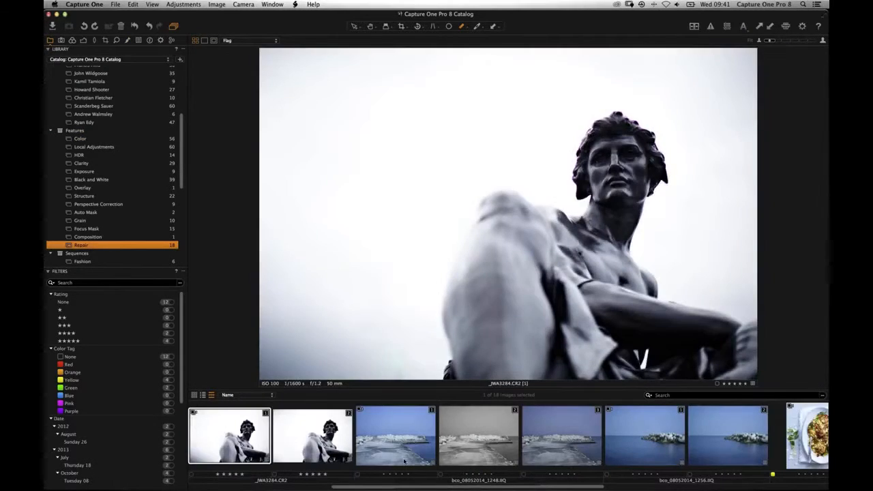
click(378, 438)
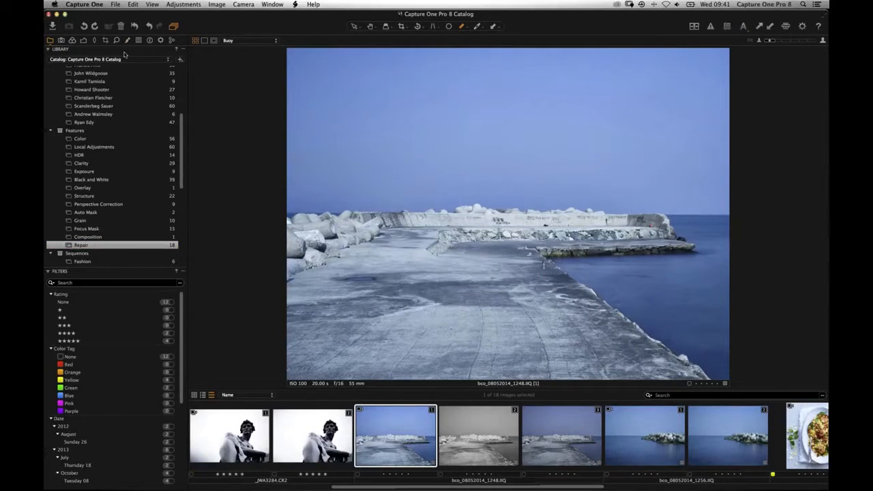
Copy the first pier variant's Local Adjustments and extend the image selection through the first bco_08052014_1256 variant.
click(171, 41)
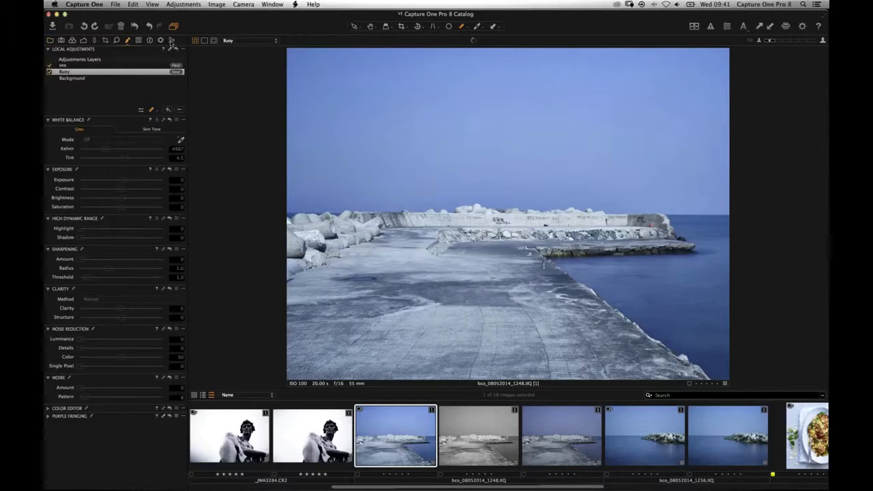
click(151, 120)
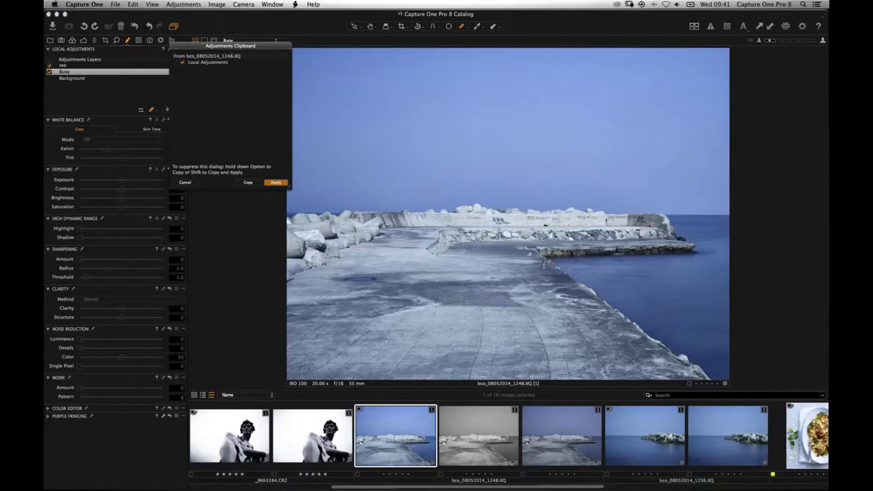
click(248, 183)
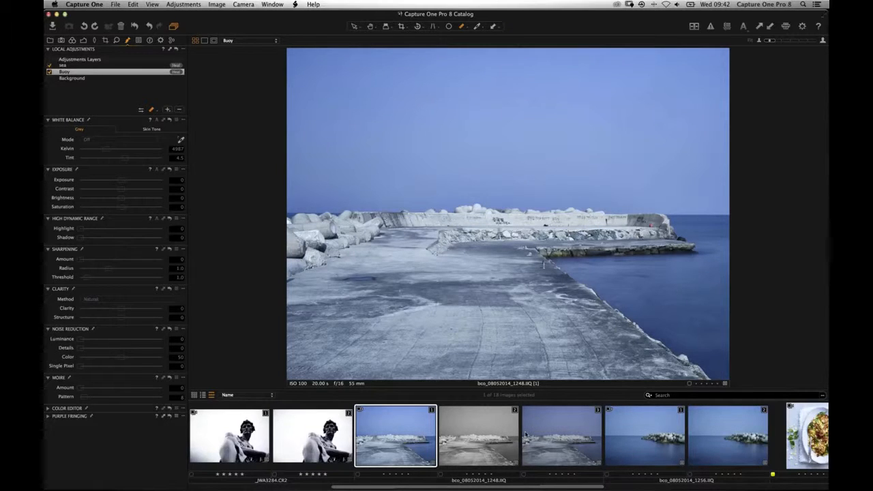
shift+click(645, 436)
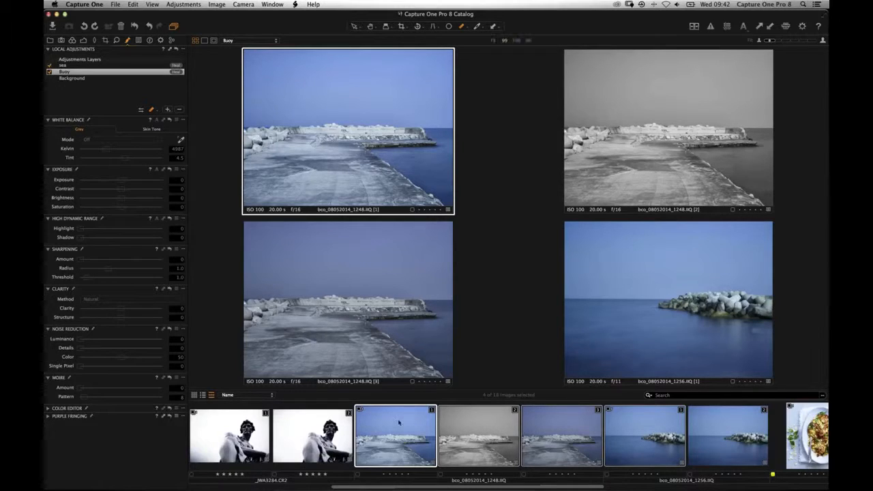
Set the sharpening amount of the statue's first variant to 158 and apply its sharpening to all images in the album.
click(277, 432)
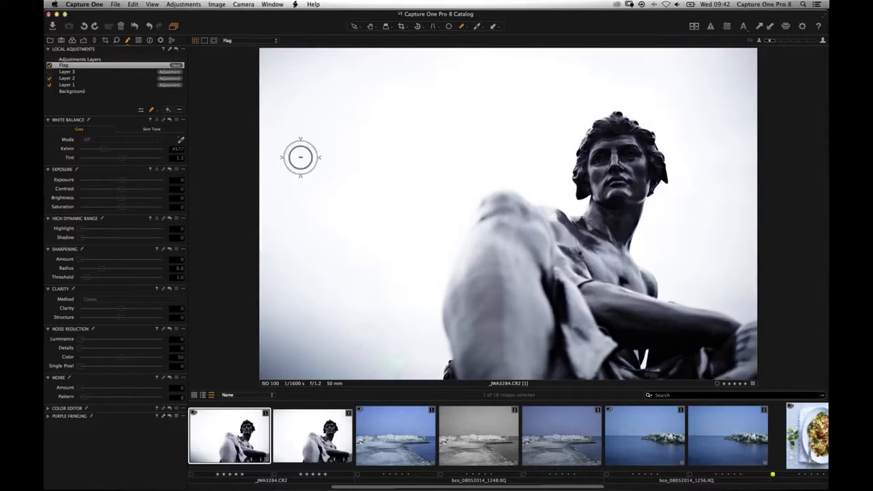
click(116, 40)
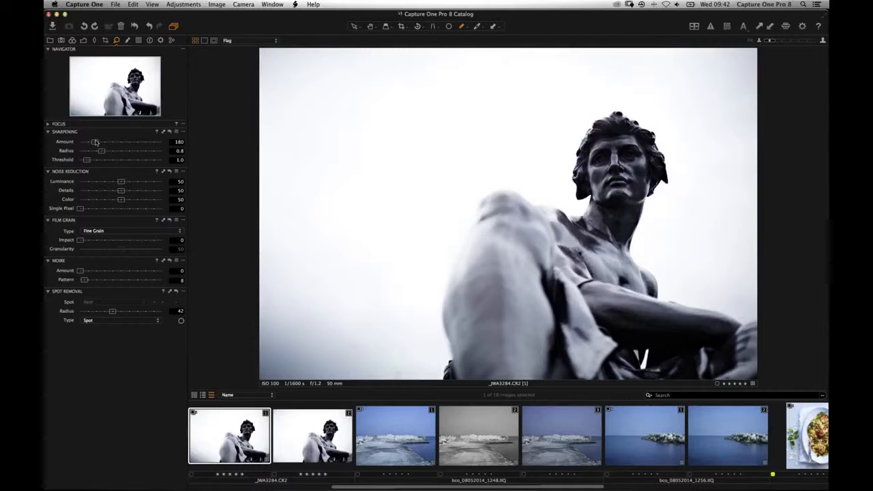
drag(96, 142, 92, 142)
click(387, 353)
key(super+a)
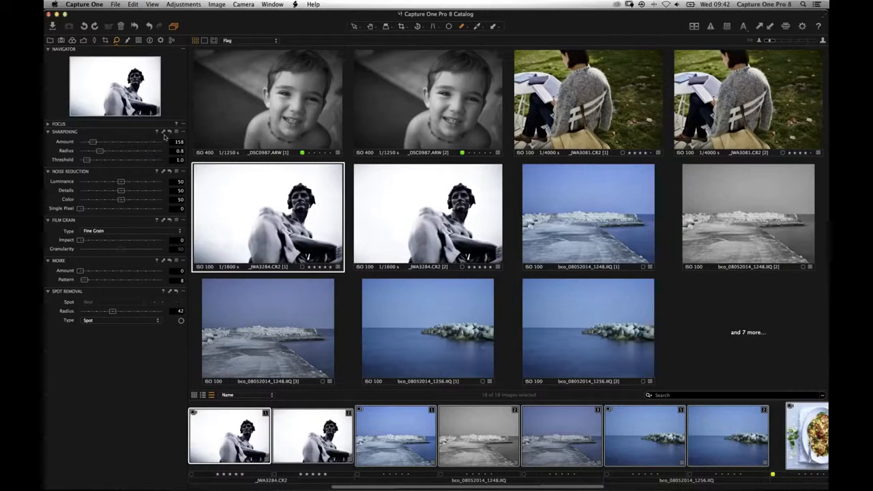
click(163, 133)
Add a new adjustment layer to the statue's second variant and activate the mask brush for it.
click(423, 211)
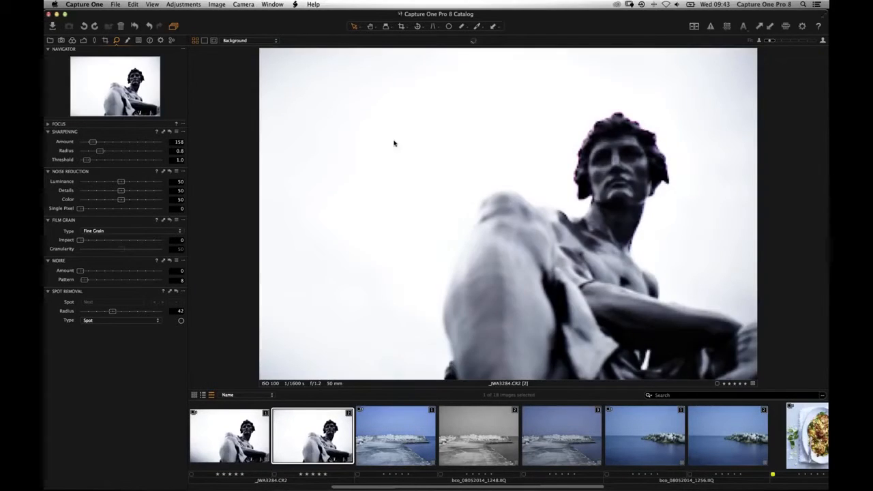
click(127, 40)
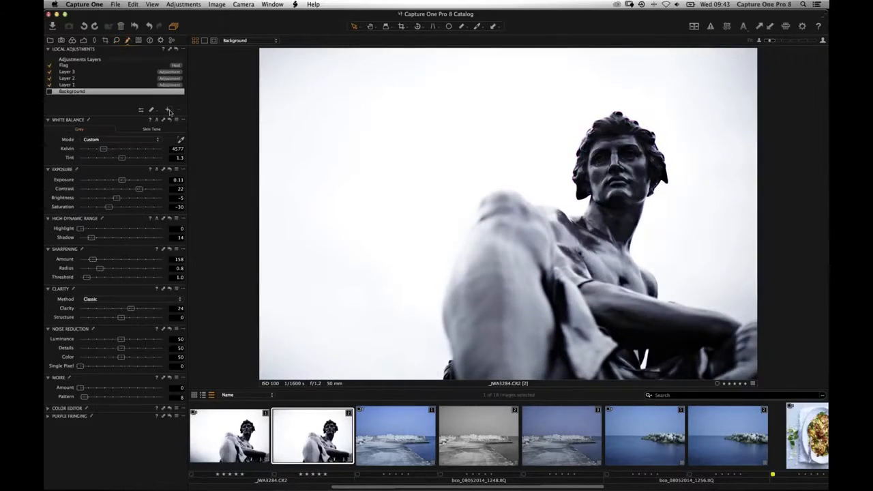
click(151, 111)
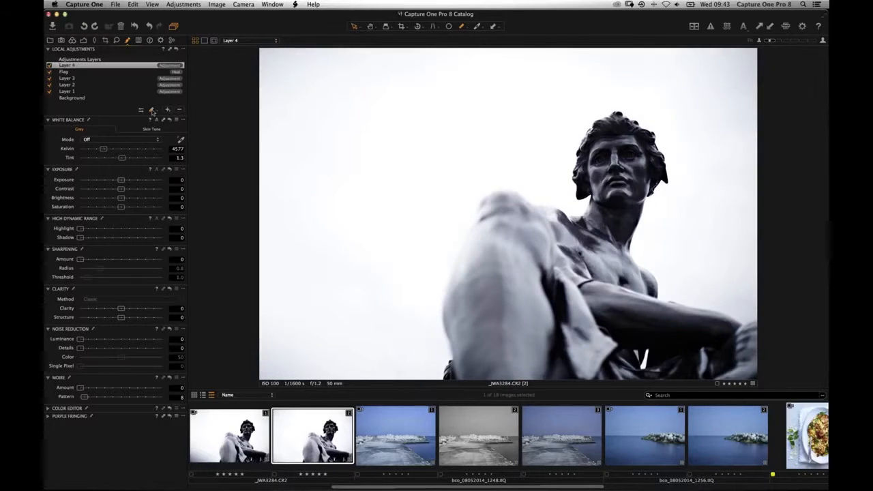
click(151, 111)
click(164, 115)
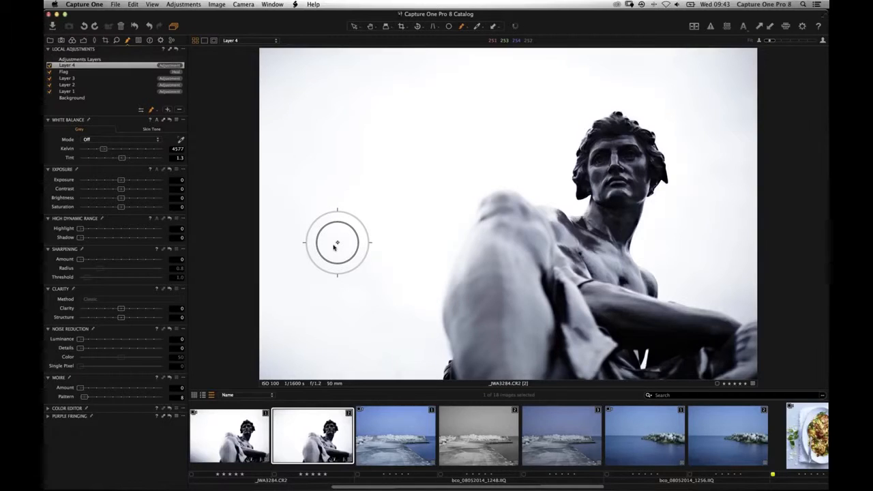
Paint three separate soft mask spots on Layer 4 in the bright sky beside the statue.
click(330, 241)
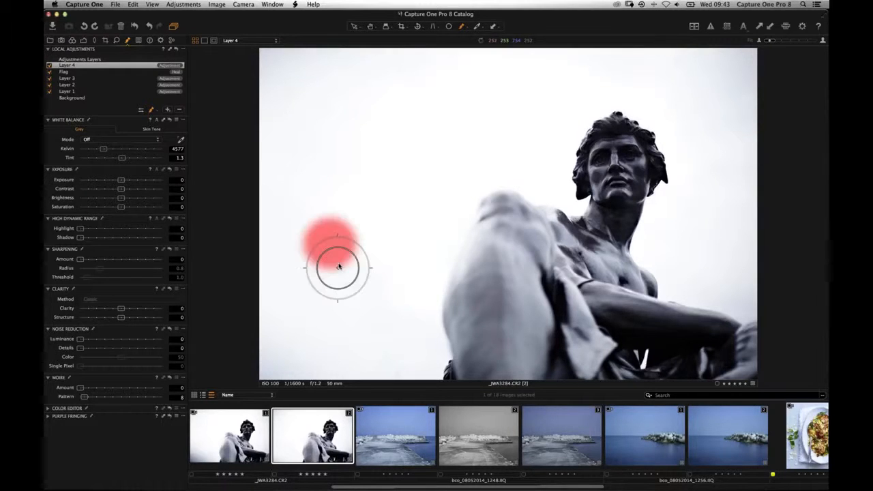
click(485, 97)
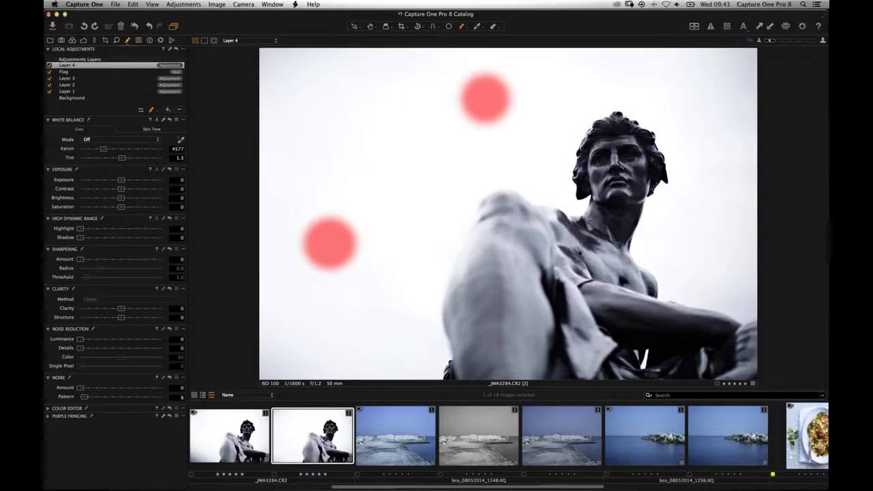
click(363, 149)
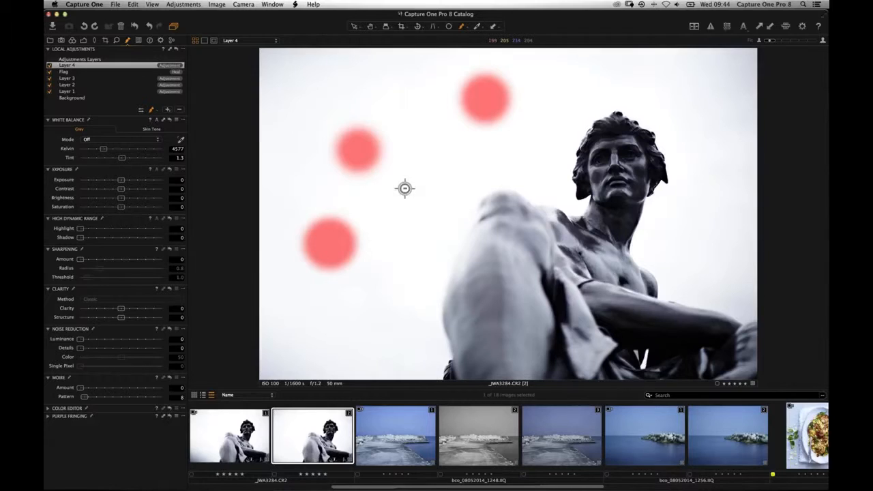
Extend the upper-left mask spot with small and large brush strokes, trying the eraser on part before repainting it.
drag(365, 173, 383, 150)
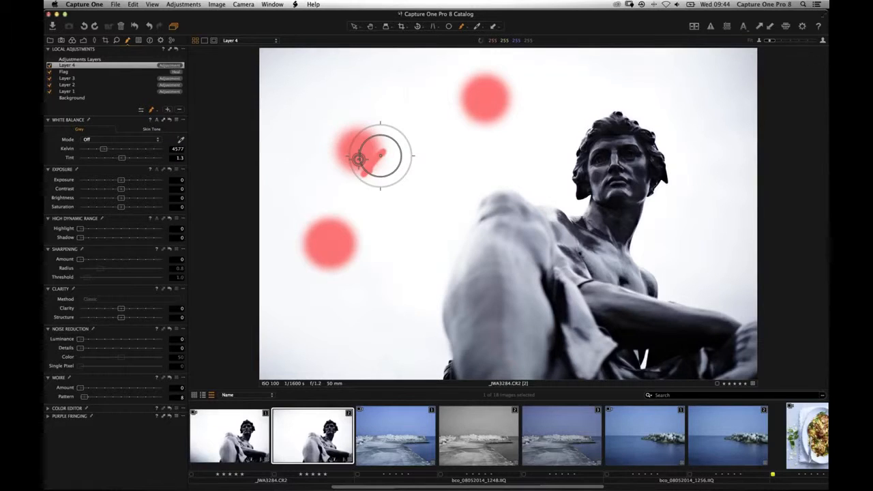
drag(380, 154, 365, 159)
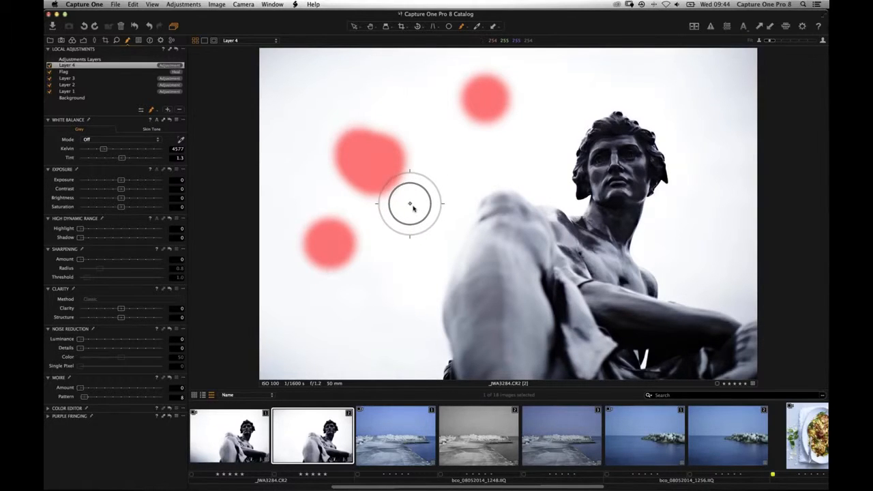
mouse_move(384, 181)
mouse_down()
mouse_move(369, 203)
mouse_move(401, 186)
mouse_move(353, 177)
mouse_up()
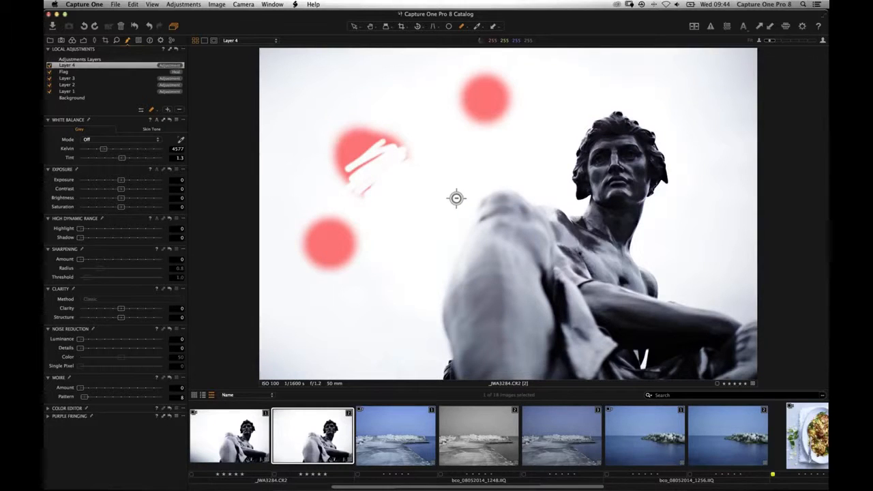
mouse_move(370, 171)
mouse_down()
mouse_move(389, 152)
mouse_move(376, 182)
mouse_move(408, 225)
mouse_up()
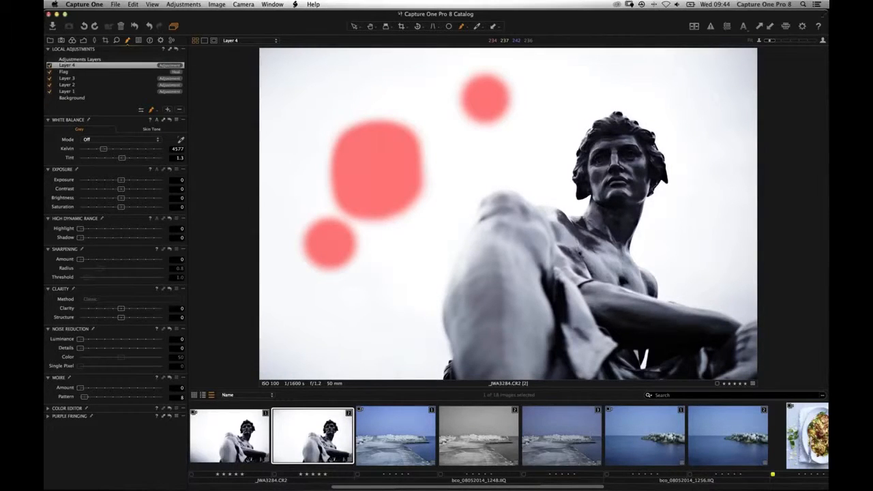
Check the sea heal layer's mask on the first bco_08052014_1256 variant and the third pier variant, and hide the mask.
click(629, 446)
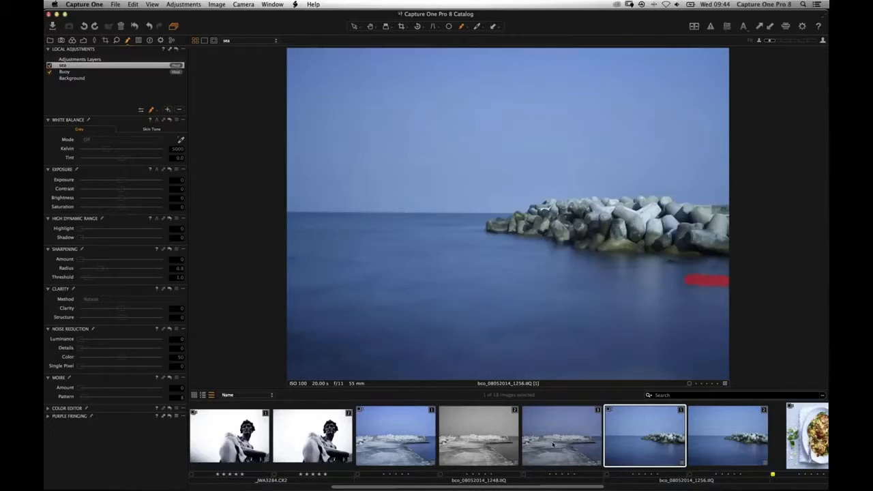
click(555, 443)
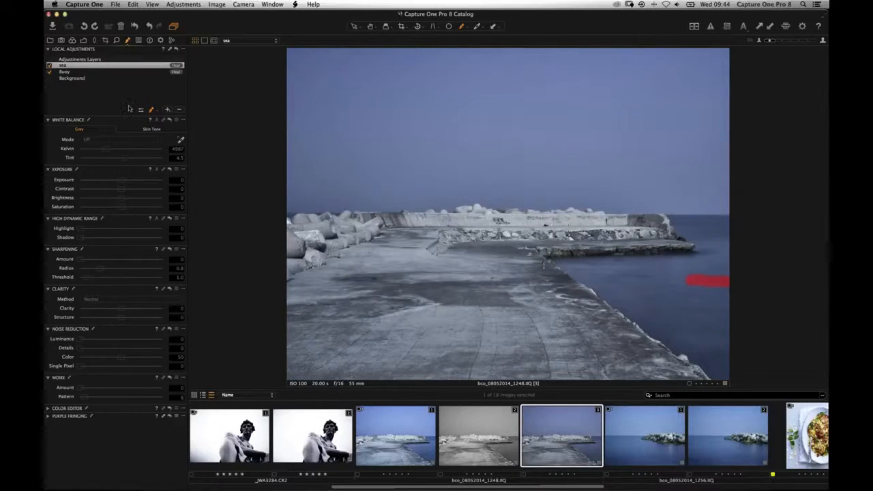
click(154, 112)
click(171, 114)
key(m)
click(149, 111)
click(195, 150)
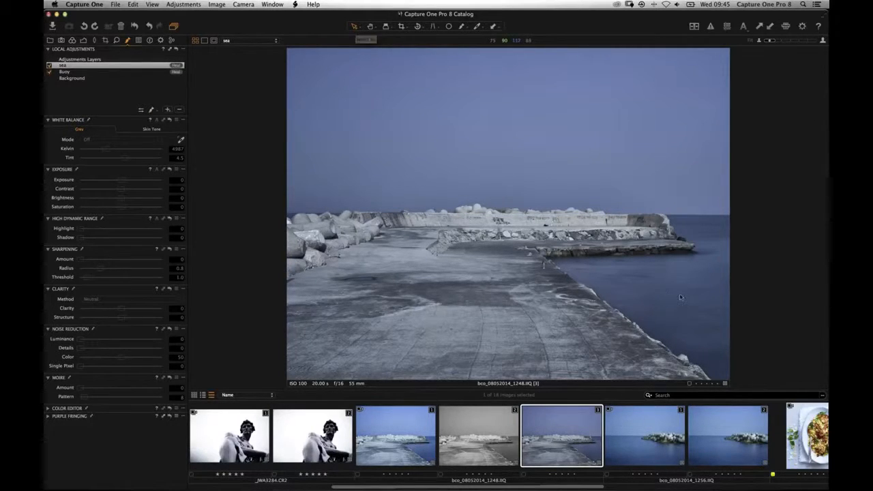
Examine the sea layer's heal source arrow on the third pier variant with the mask brush, toggling the mask display.
key(b)
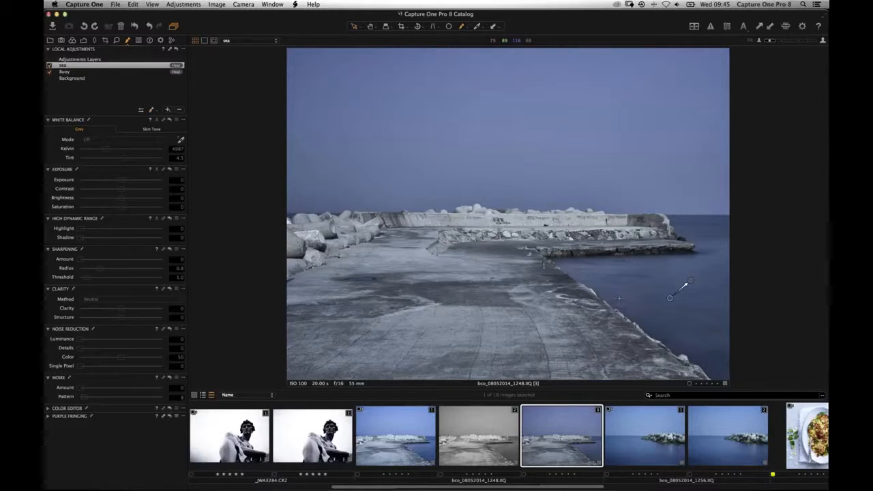
key(m)
key(b)
key(m)
key(v)
Select the first pier variant, switch to System Preferences to review the Wacom Tablet's Grip Pen settings, and close them.
click(393, 438)
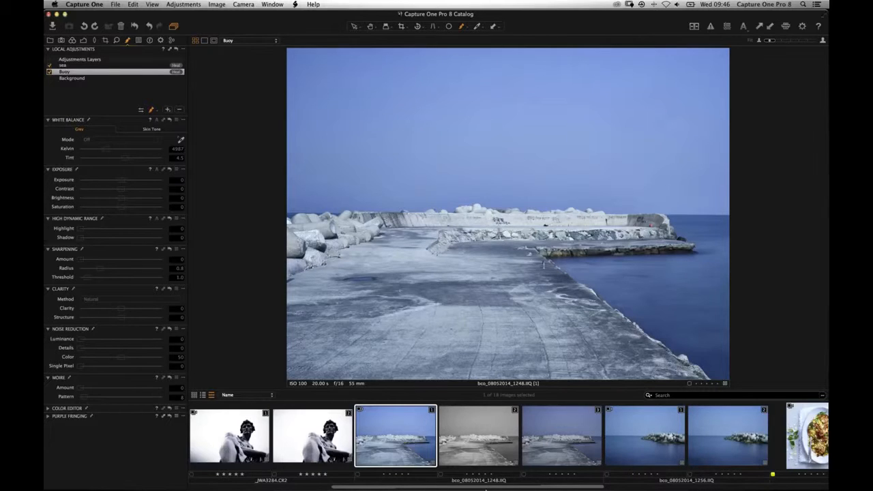
click(485, 472)
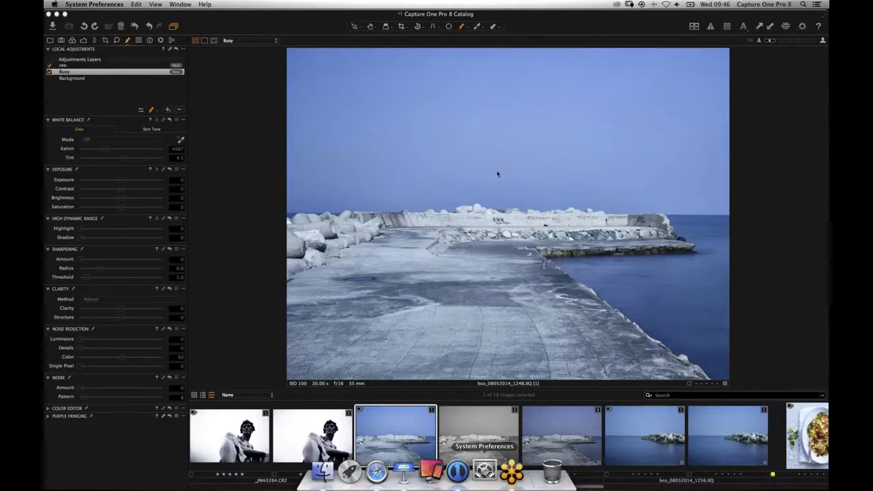
click(399, 307)
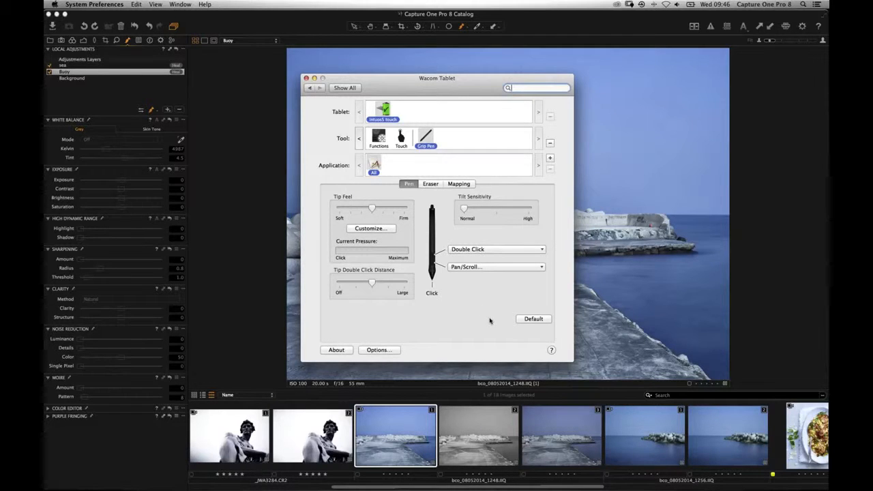
click(306, 78)
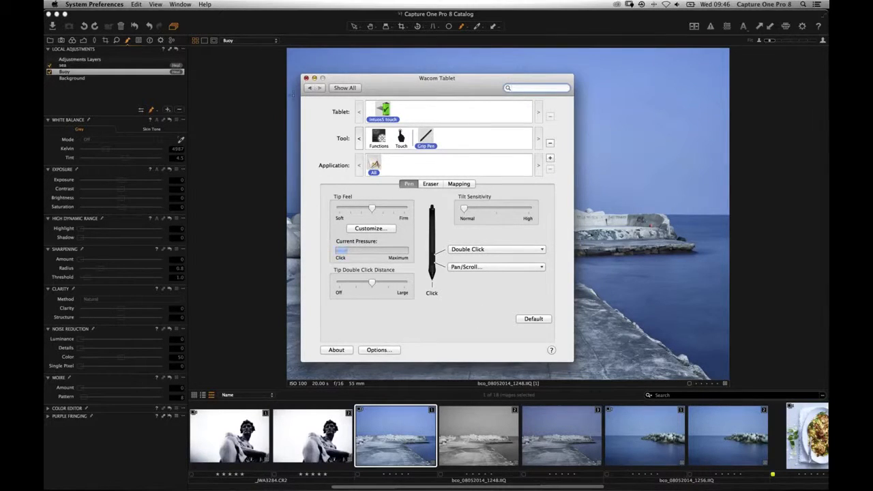
click(307, 78)
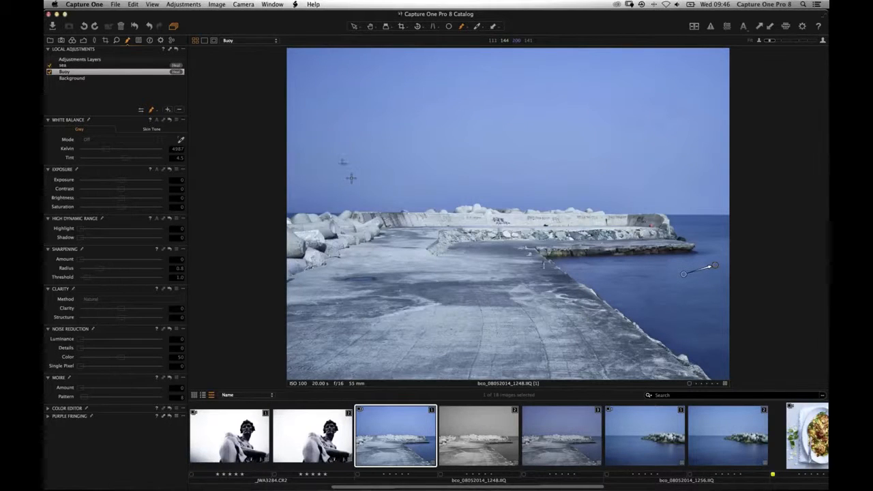